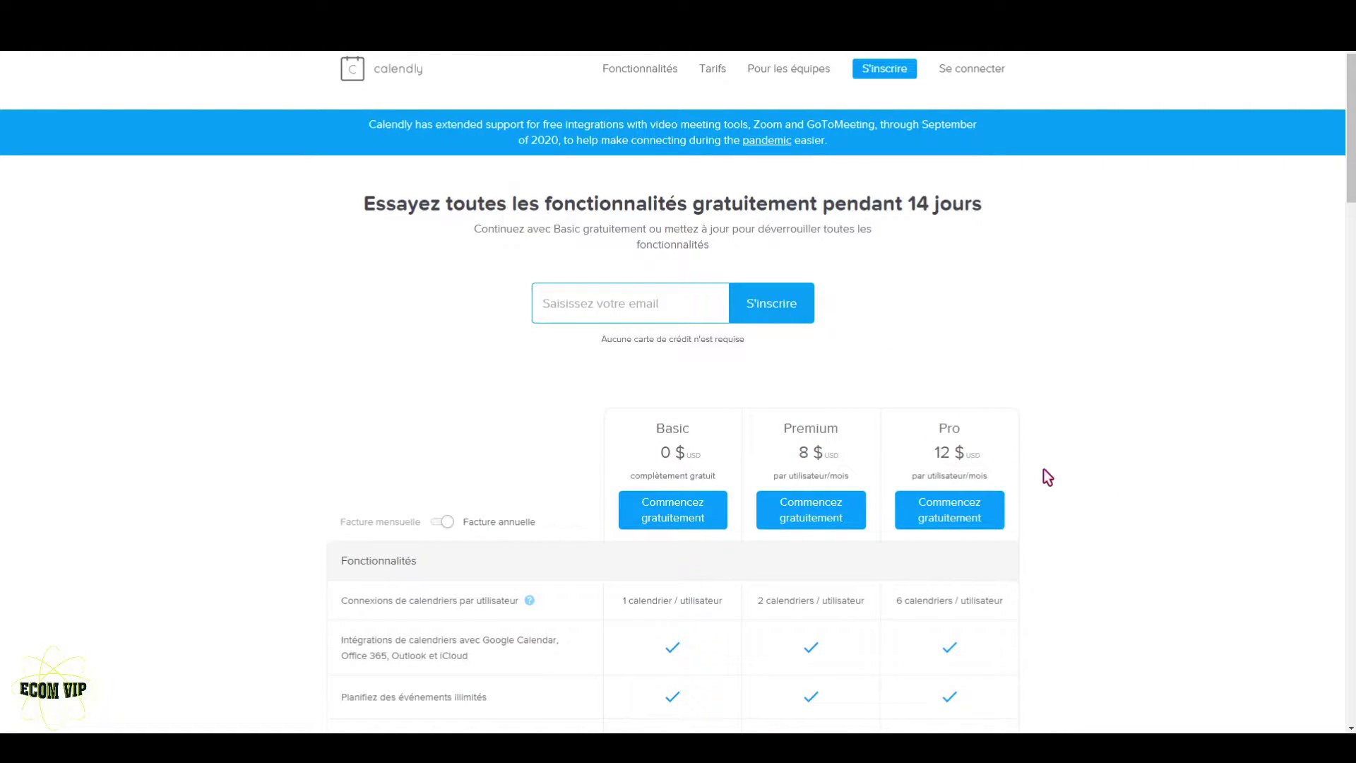
# Examine the Calendly Basic, Premium and Pro plans and compare their features
pyautogui.scroll(-5, 1044, 469)
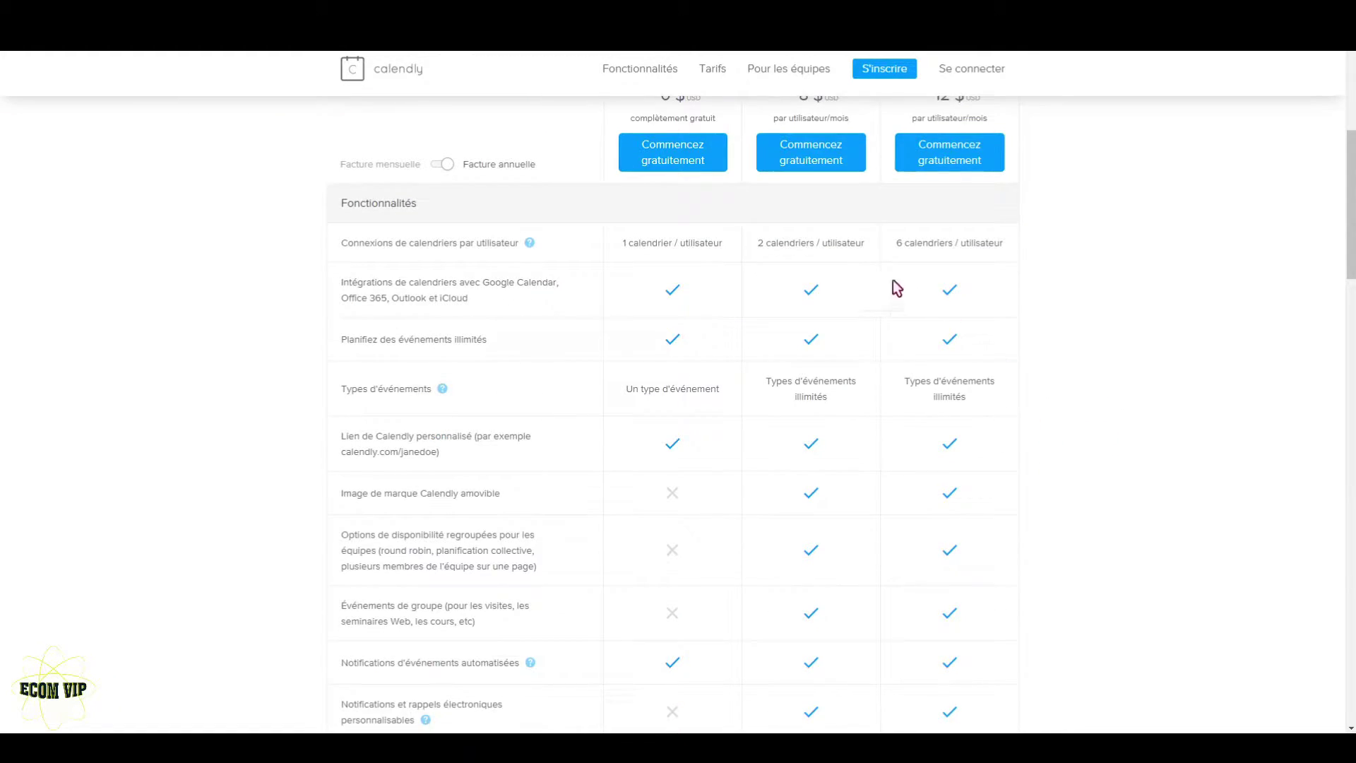
pyautogui.scroll(-4, 969, 387)
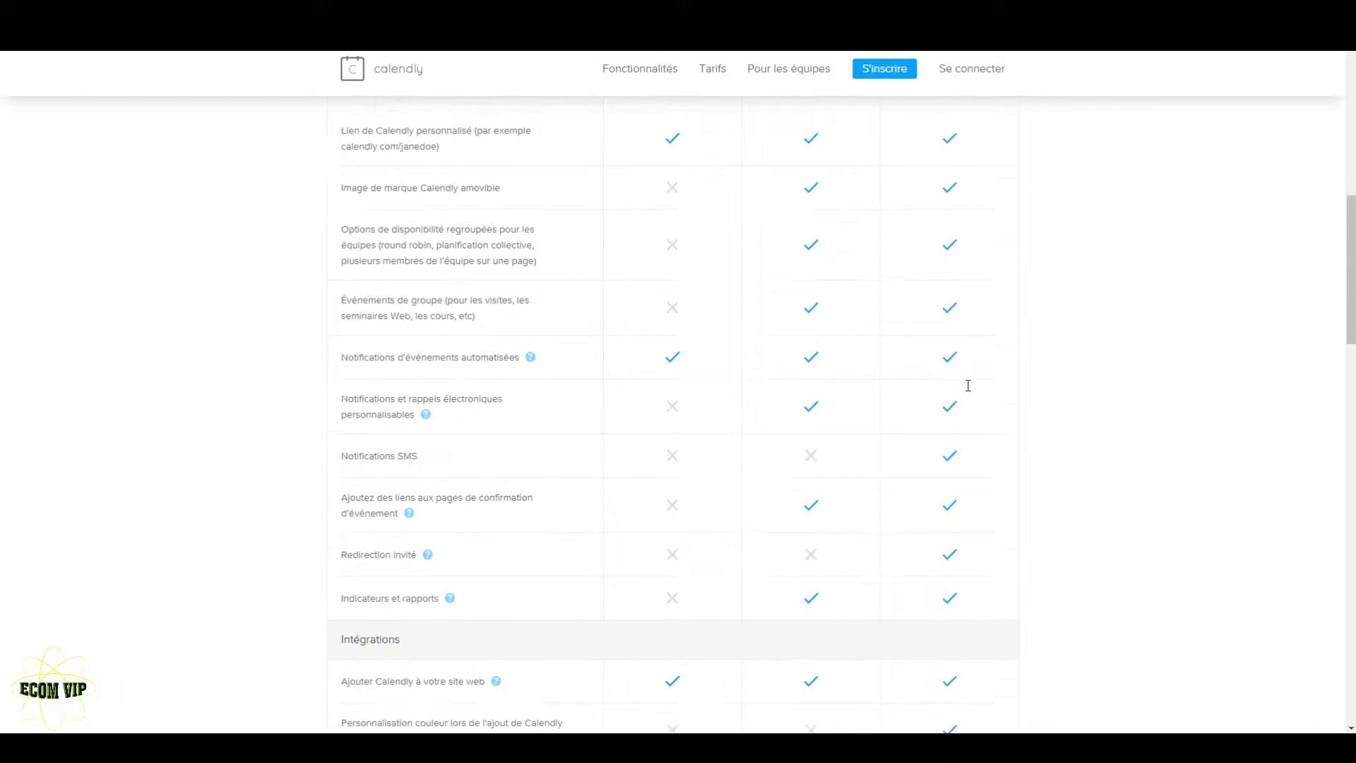
pyautogui.scroll(6, 968, 387)
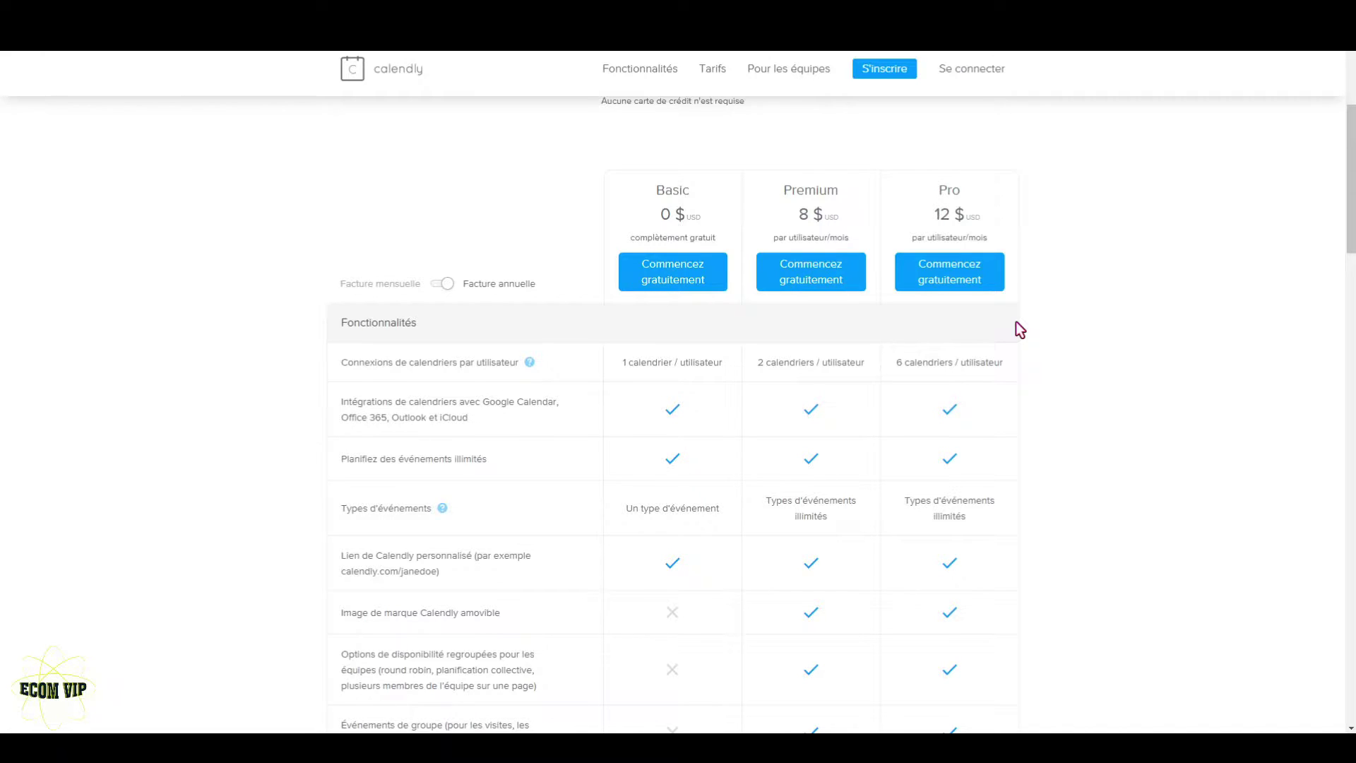
pyautogui.scroll(-3, 1017, 324)
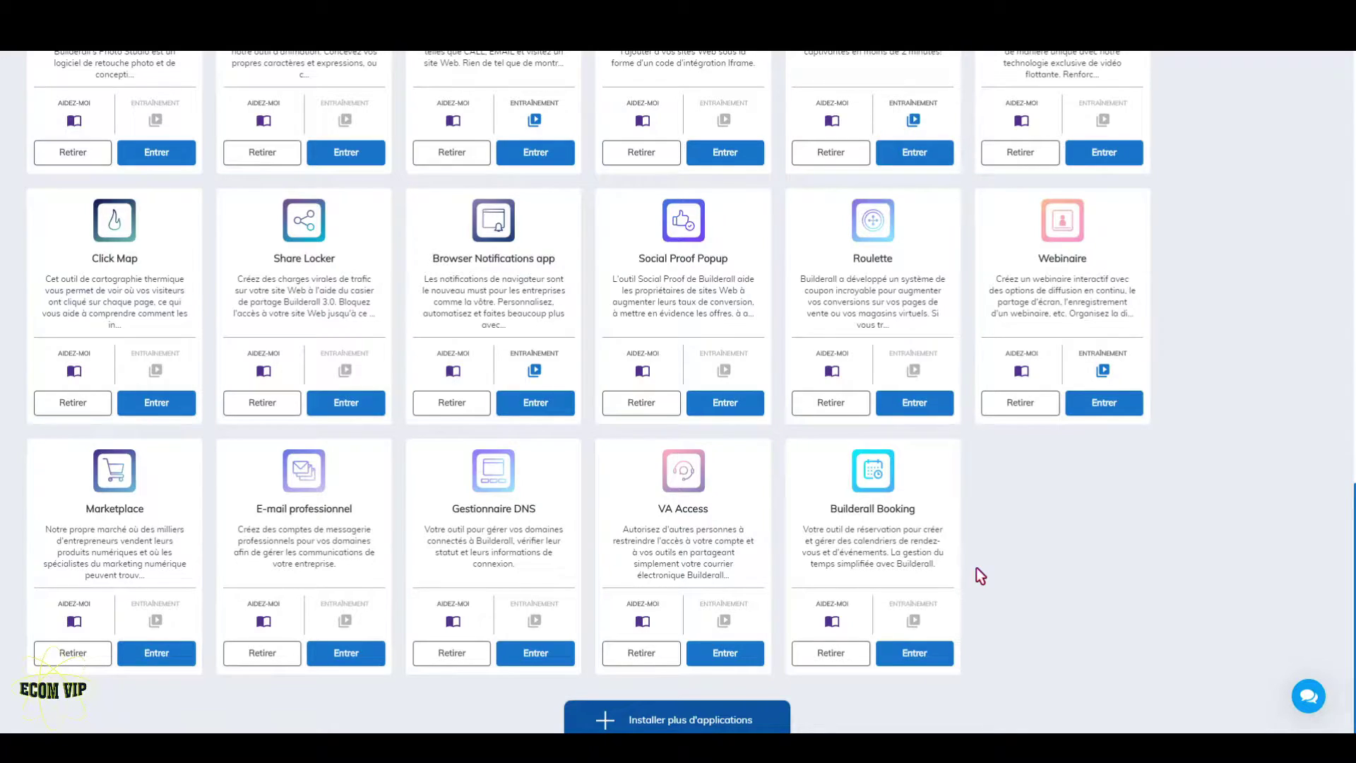
# Open the Builderall Booking application and translate its dashboard from English into French
pyautogui.click(933, 647)
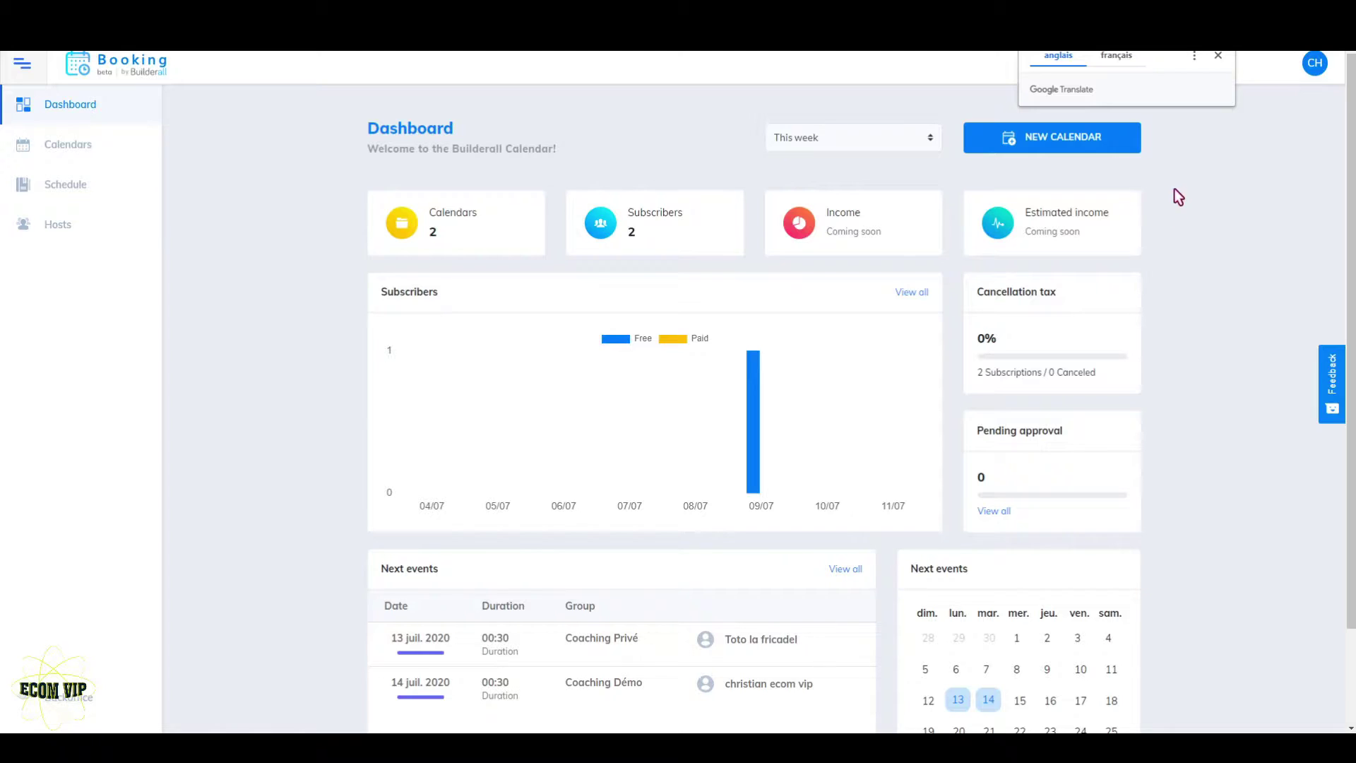
pyautogui.click(1120, 57)
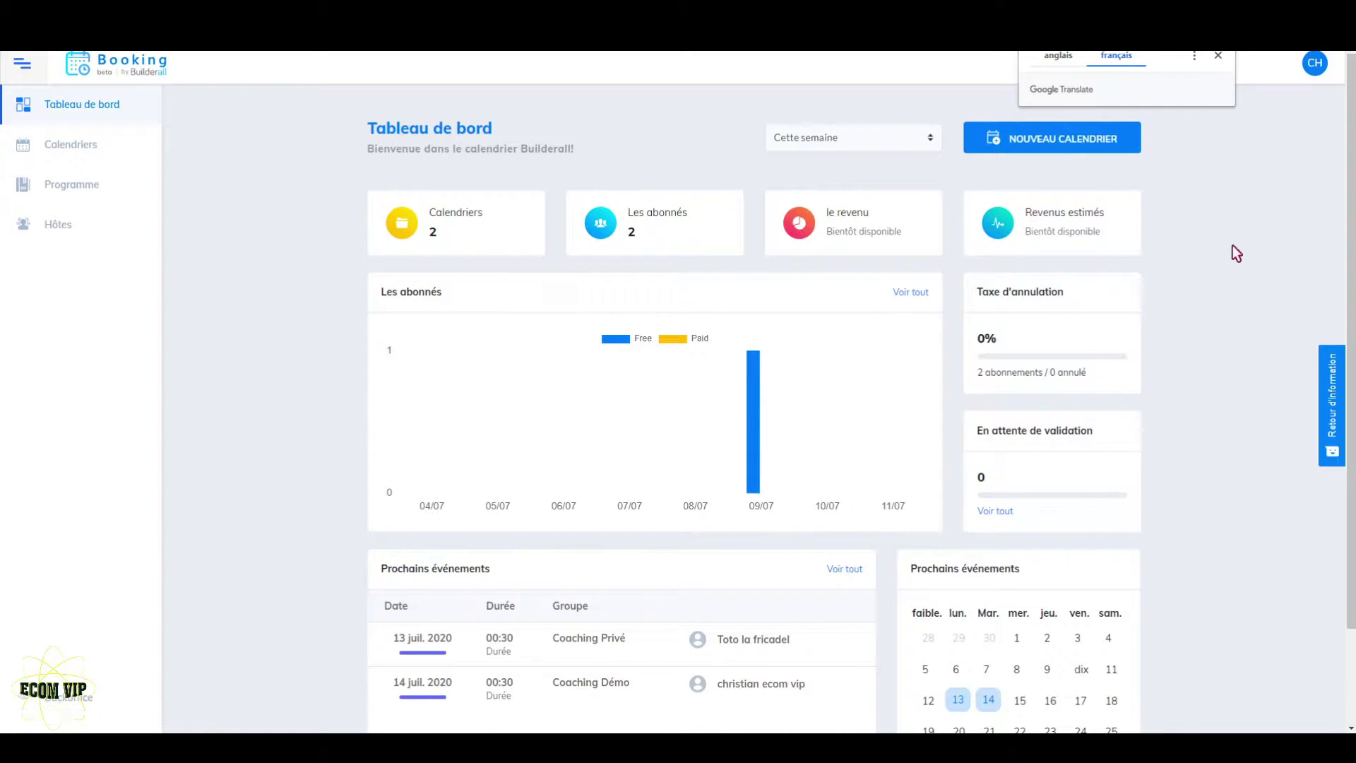
pyautogui.rightClick(1220, 281)
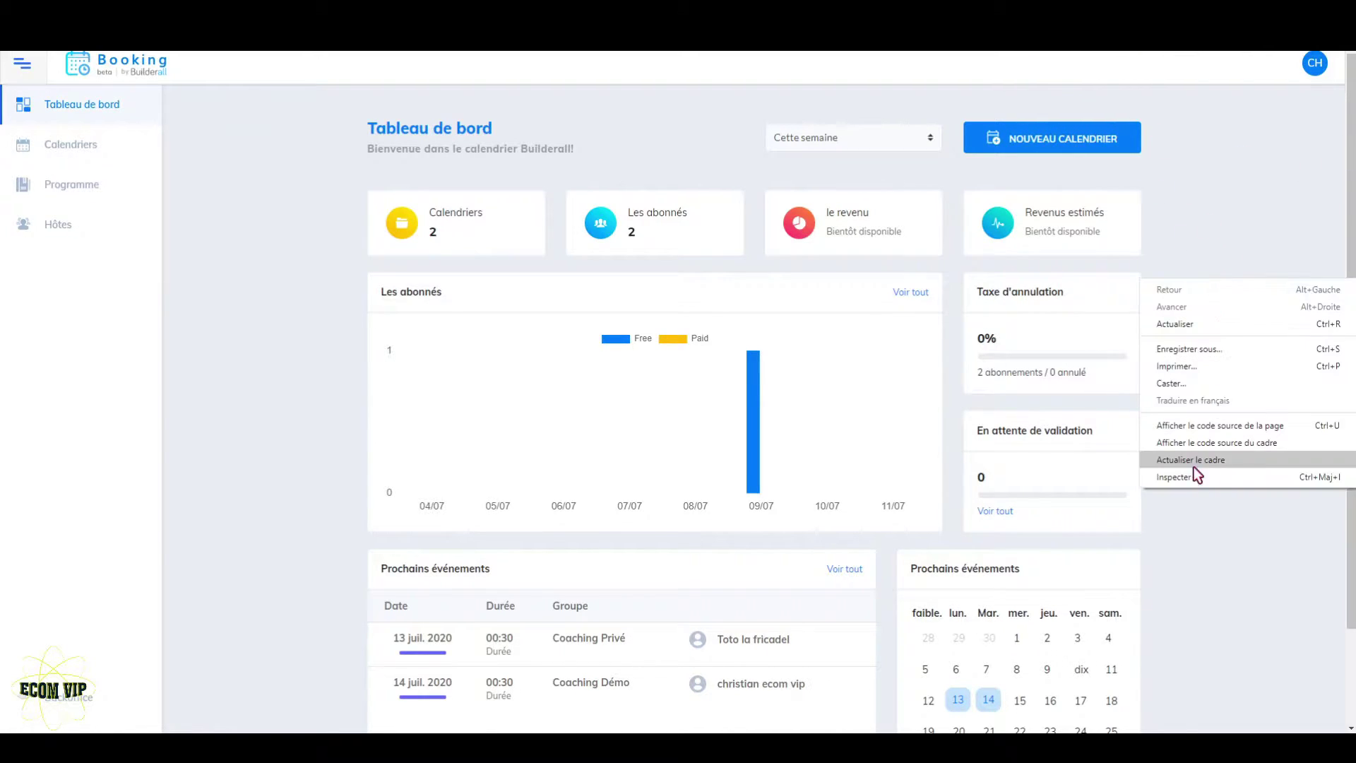
pyautogui.click(1214, 202)
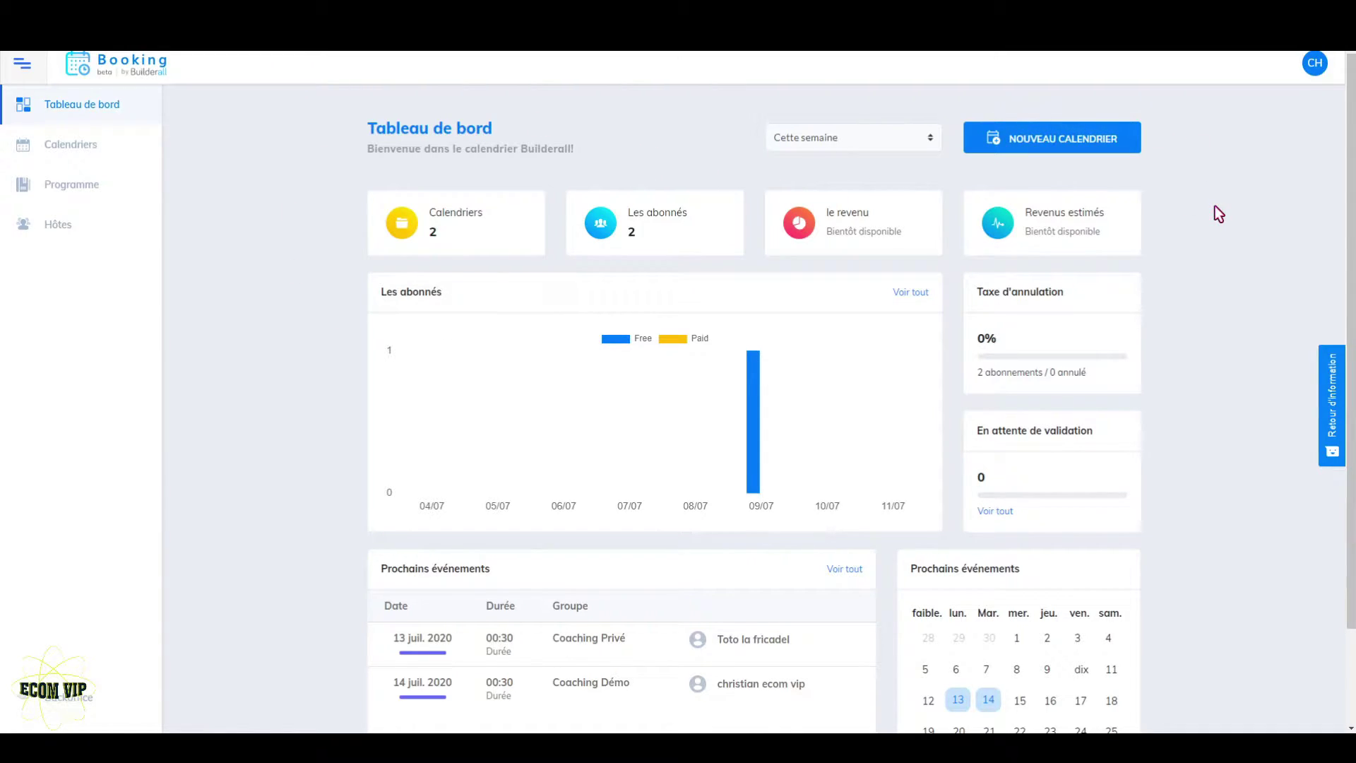
# Create a new calendar of the Consultation type with the title "Coaching privé"
pyautogui.scroll(-1, 1216, 212)
pyautogui.scroll(1, 1216, 212)
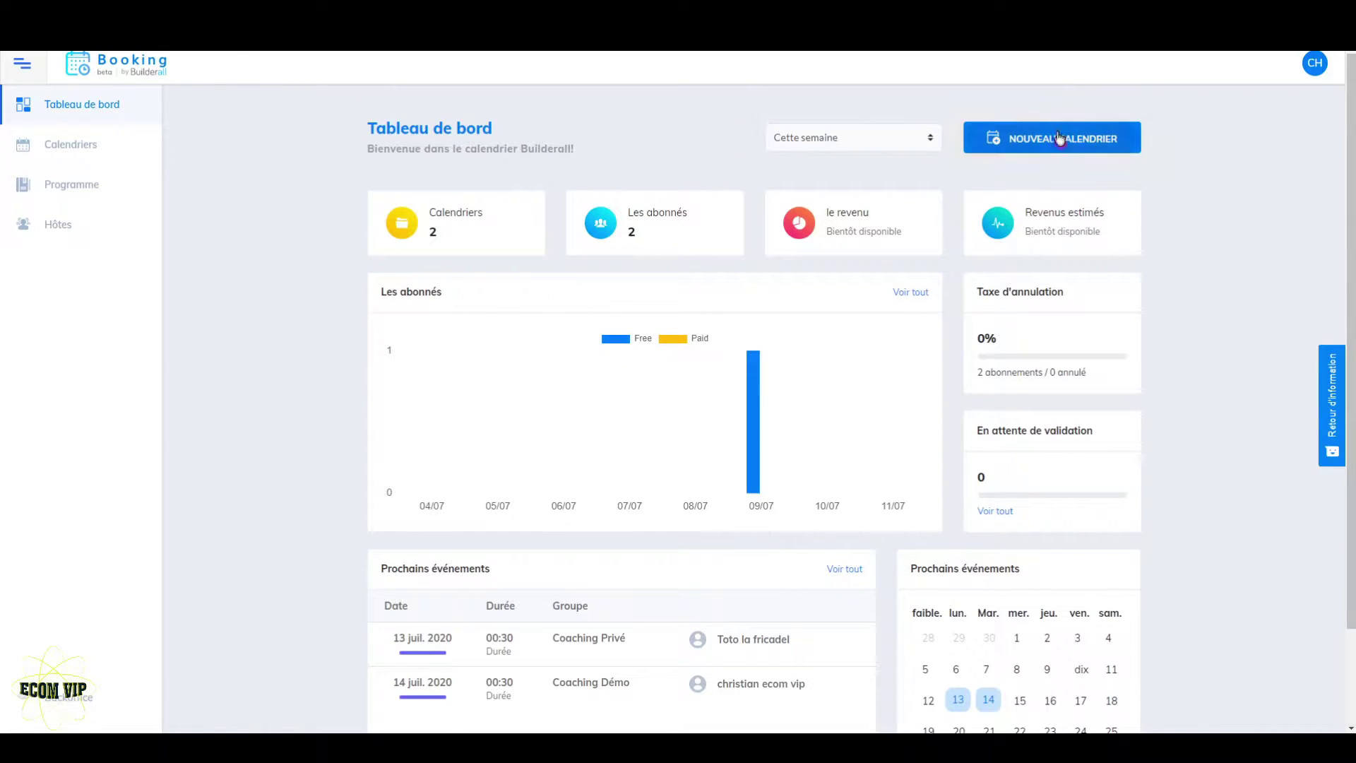
pyautogui.click(1019, 148)
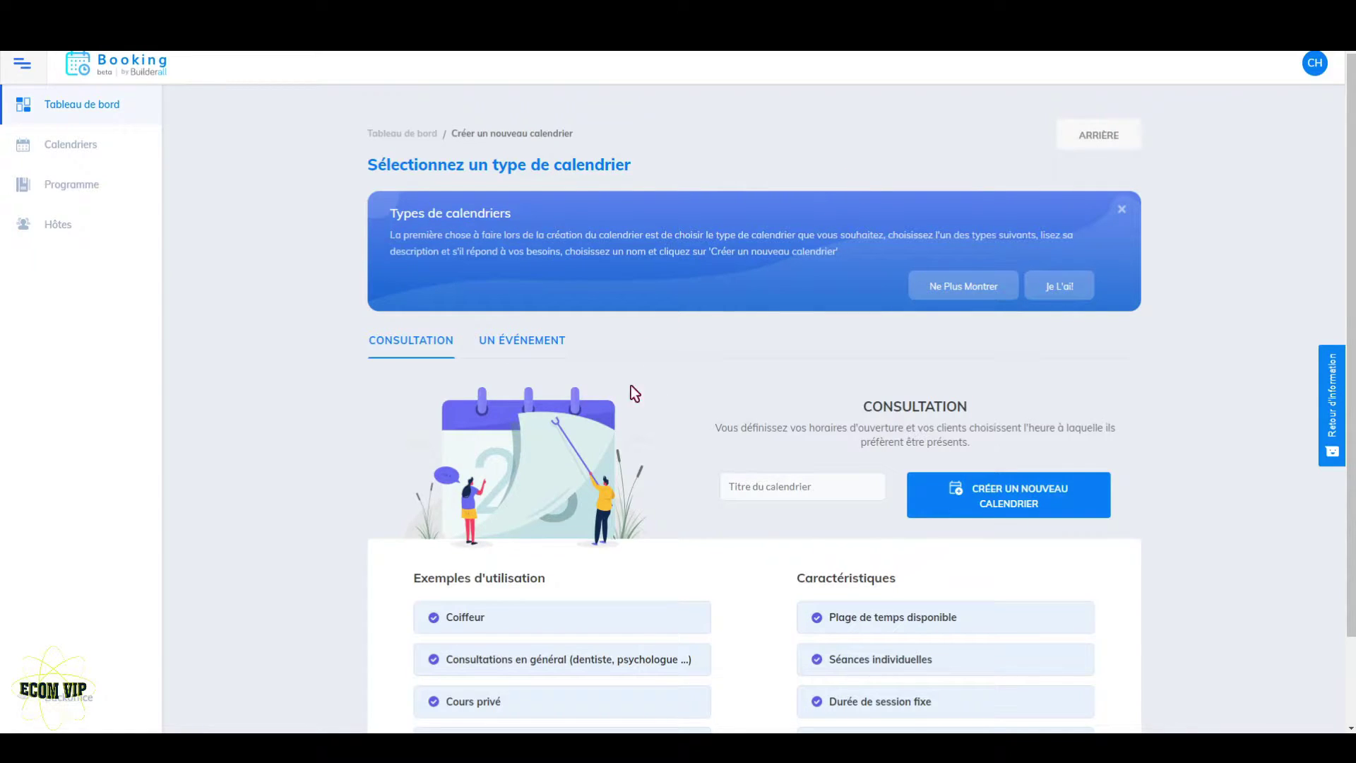
pyautogui.scroll(-1, 627, 548)
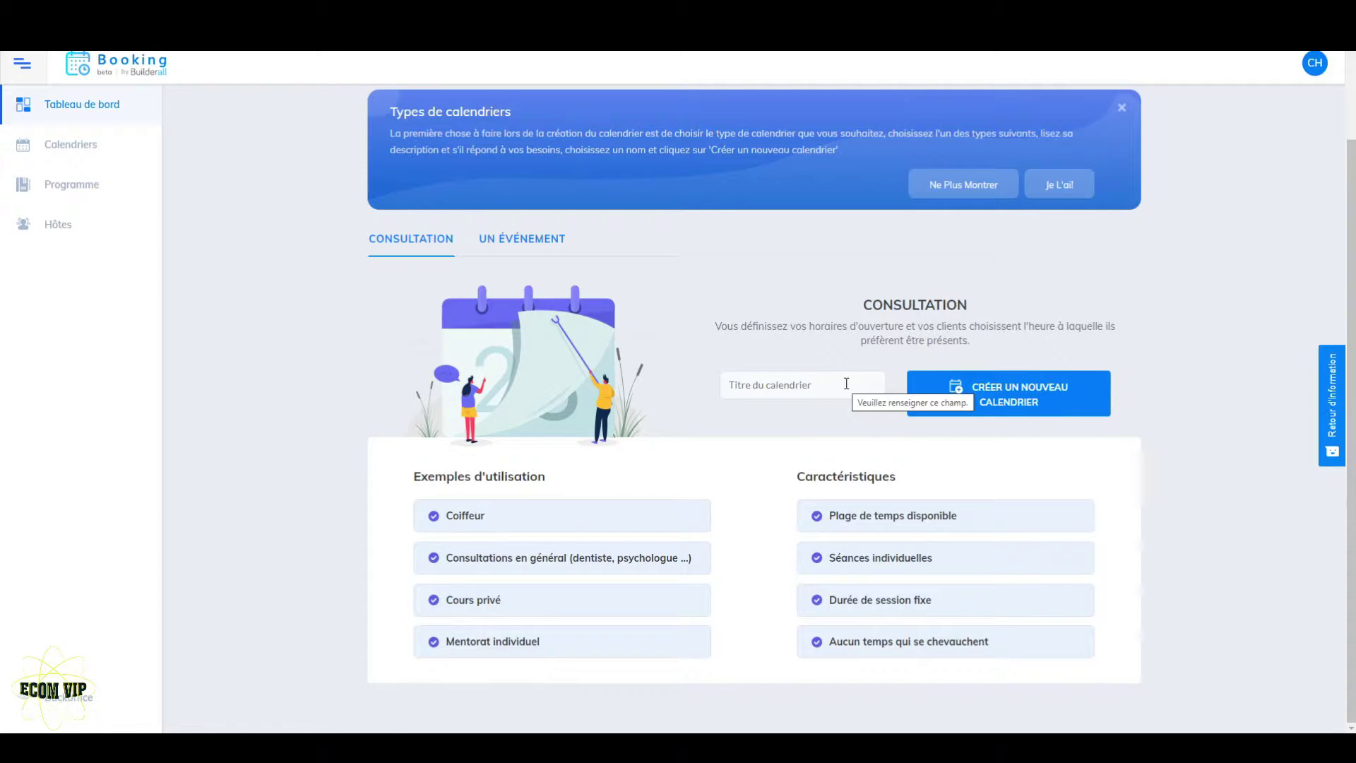
pyautogui.click(775, 387)
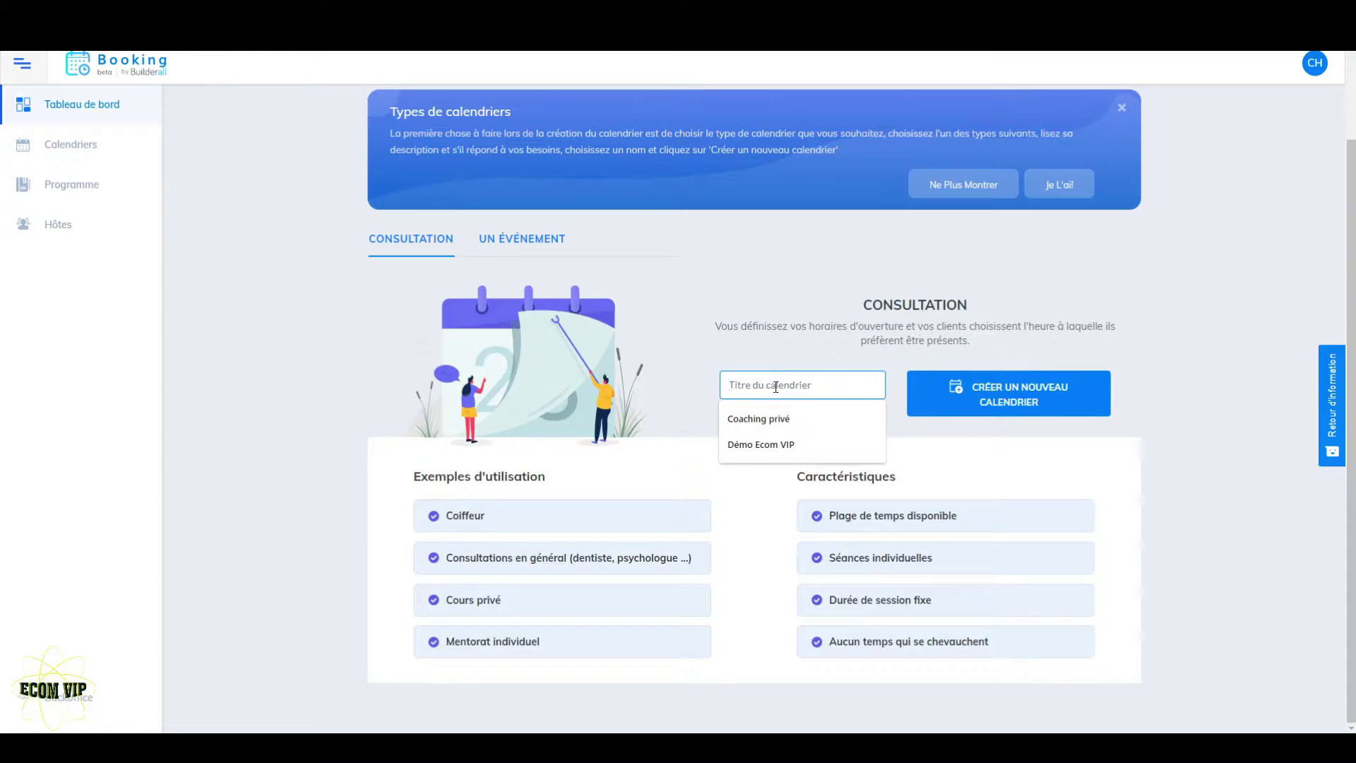
pyautogui.click(759, 418)
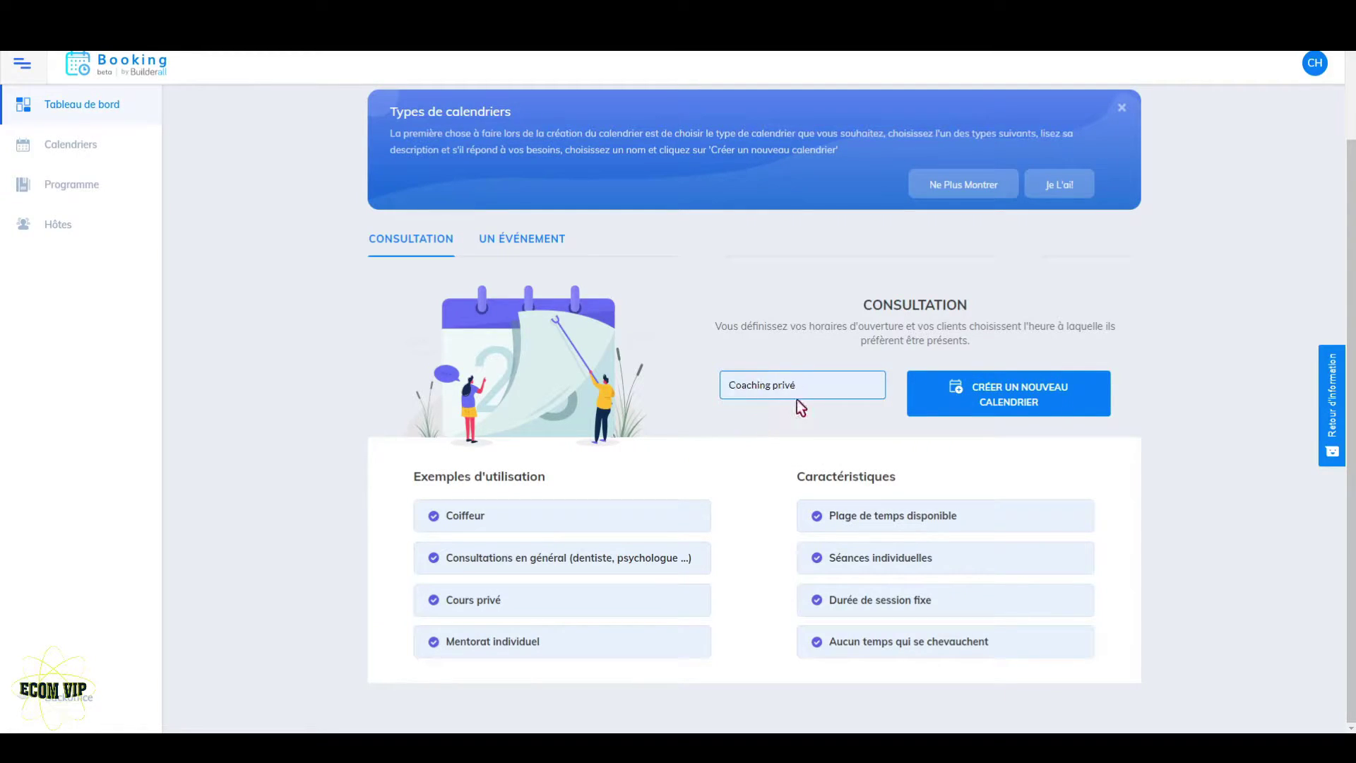
pyautogui.click(1018, 395)
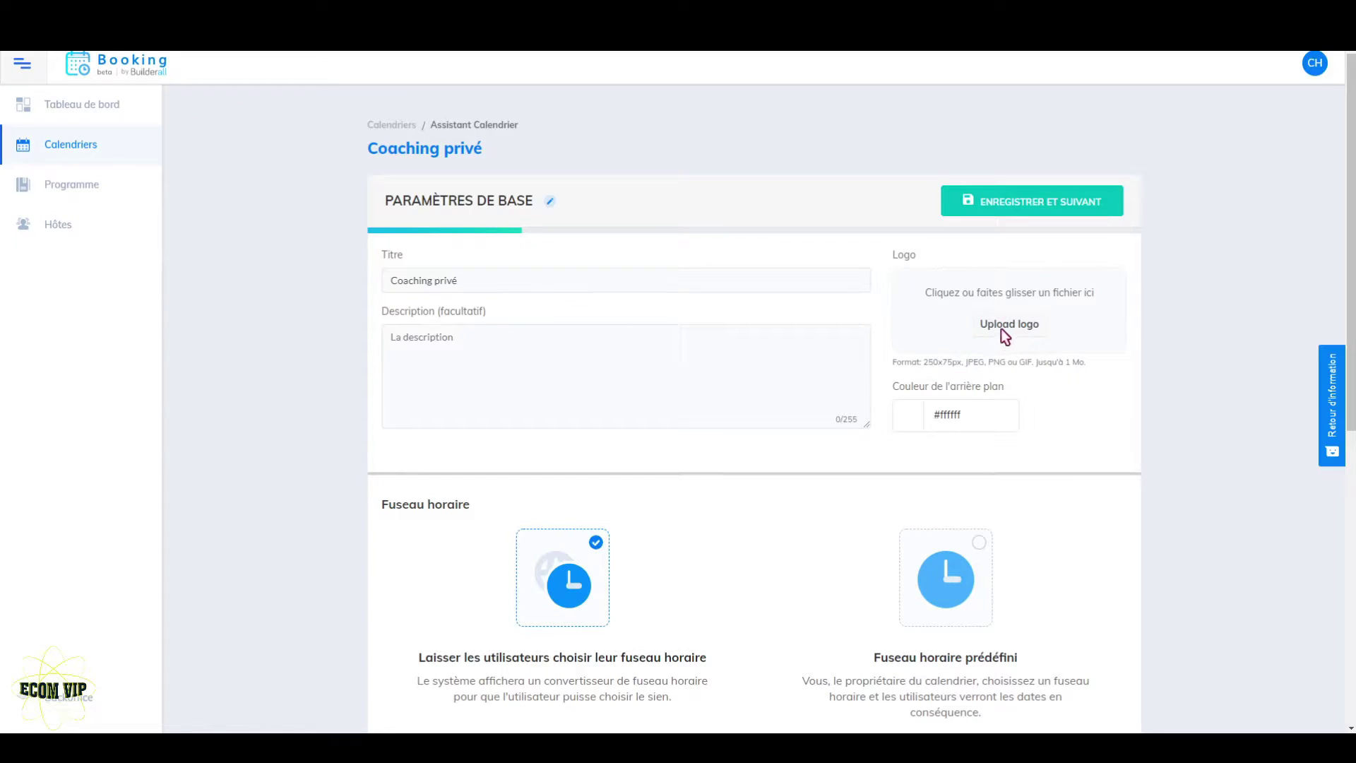
# Set the logo's background colour to #000000 and enter "Démo Youtube" as the calendar description
pyautogui.click(908, 415)
pyautogui.moveTo(817, 552); pyautogui.dragTo(815, 567)
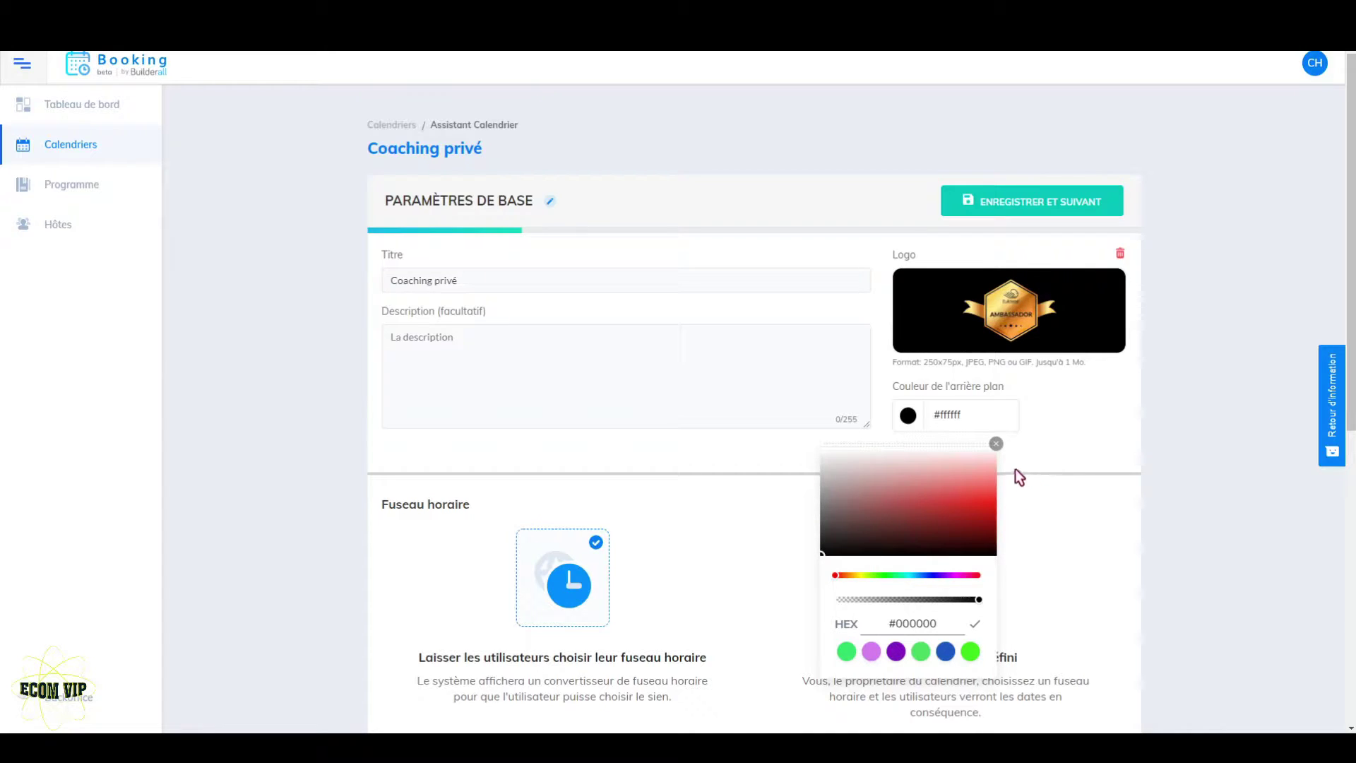
pyautogui.click(997, 444)
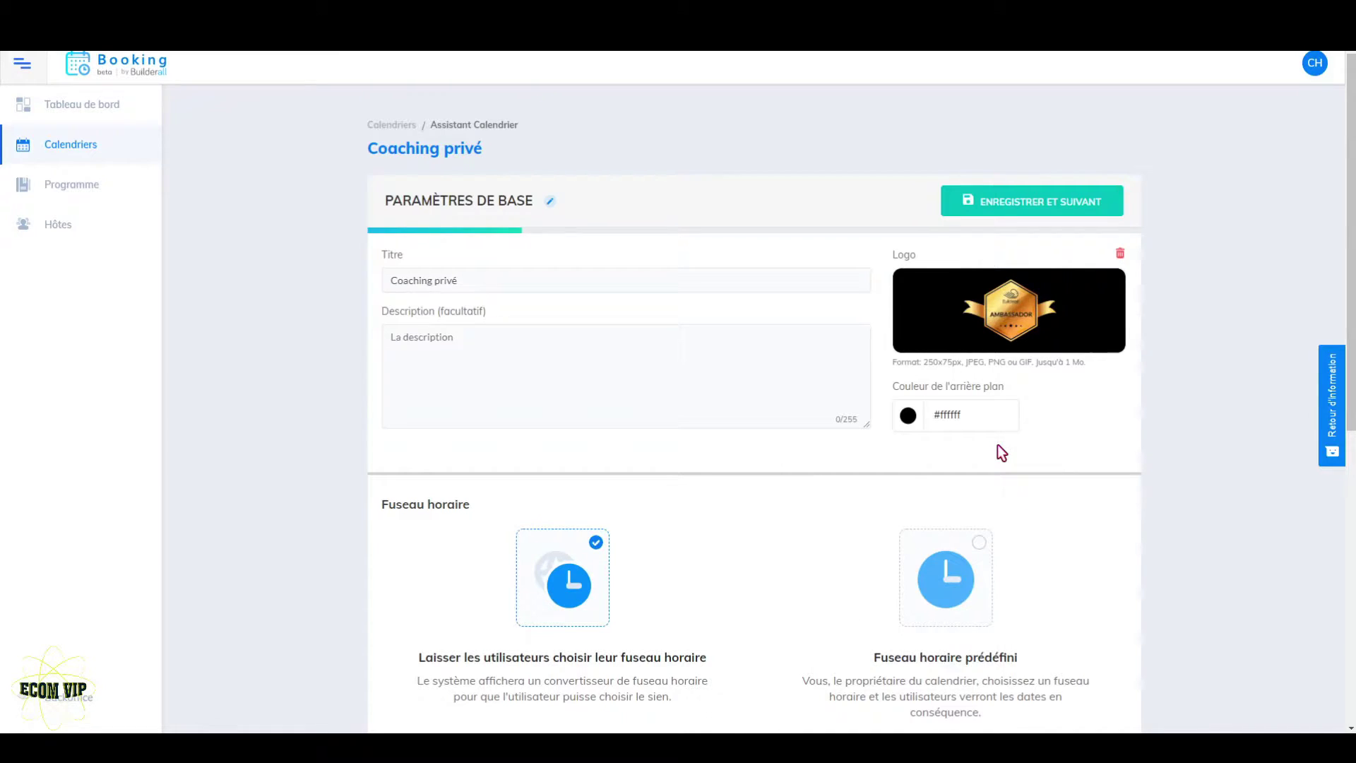
pyautogui.click(458, 343)
pyautogui.write('Démo Youtube')
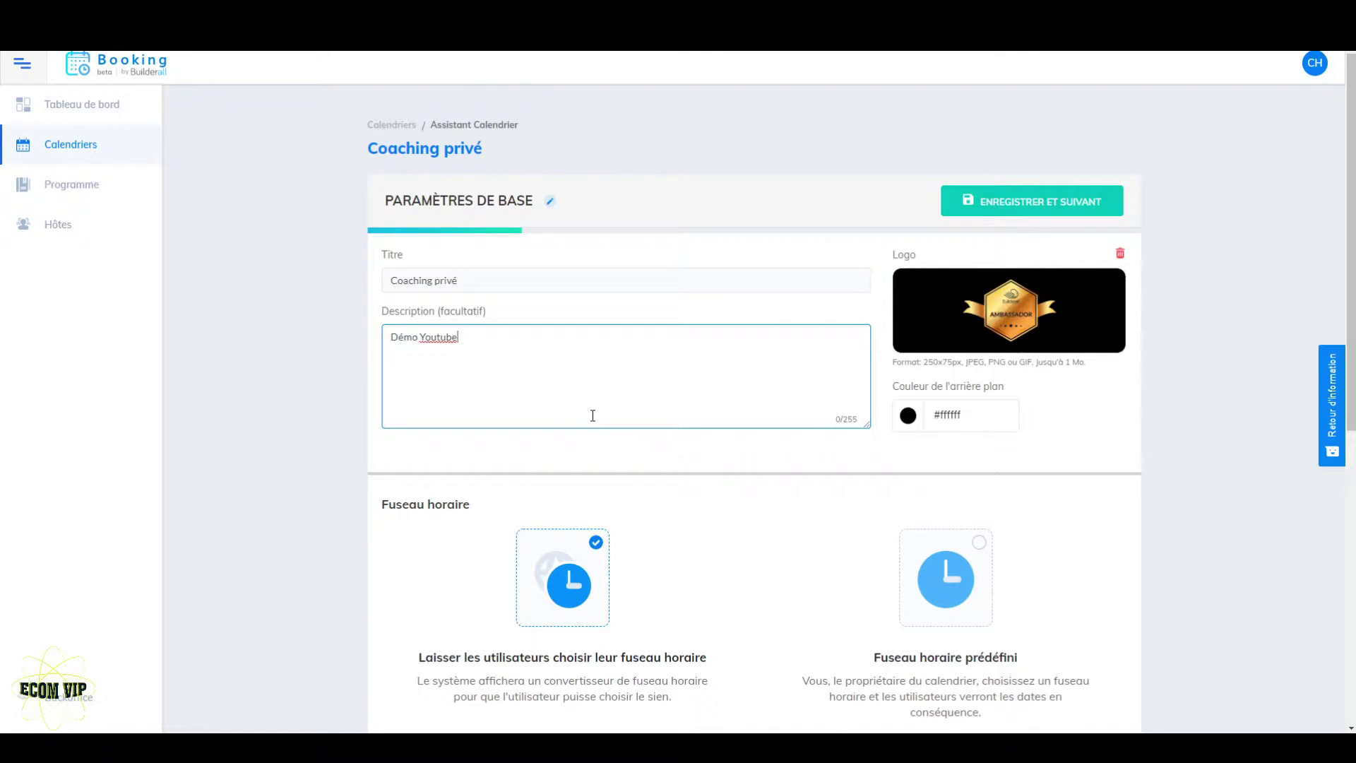
# Use a predefined time zone for the calendar and set it to Europe centrale
pyautogui.scroll(-3, 773, 471)
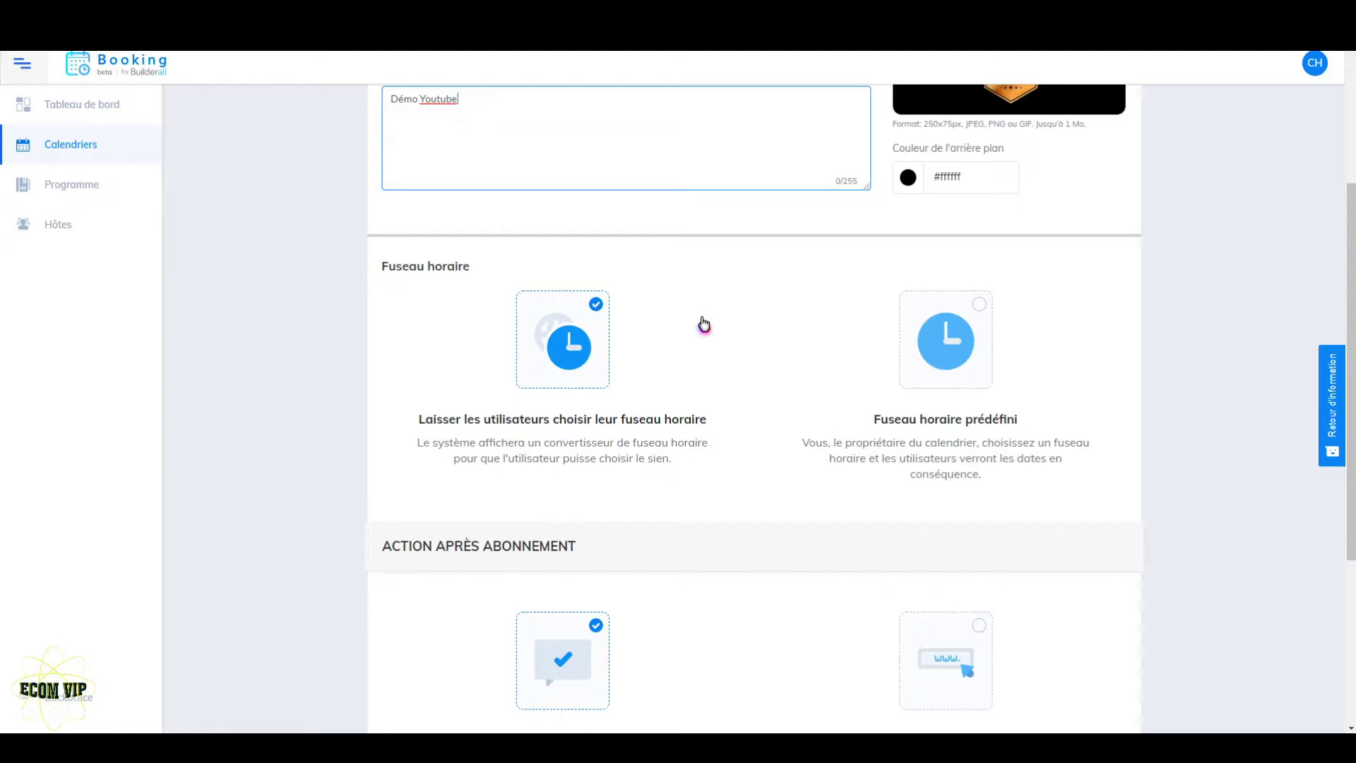
pyautogui.click(974, 339)
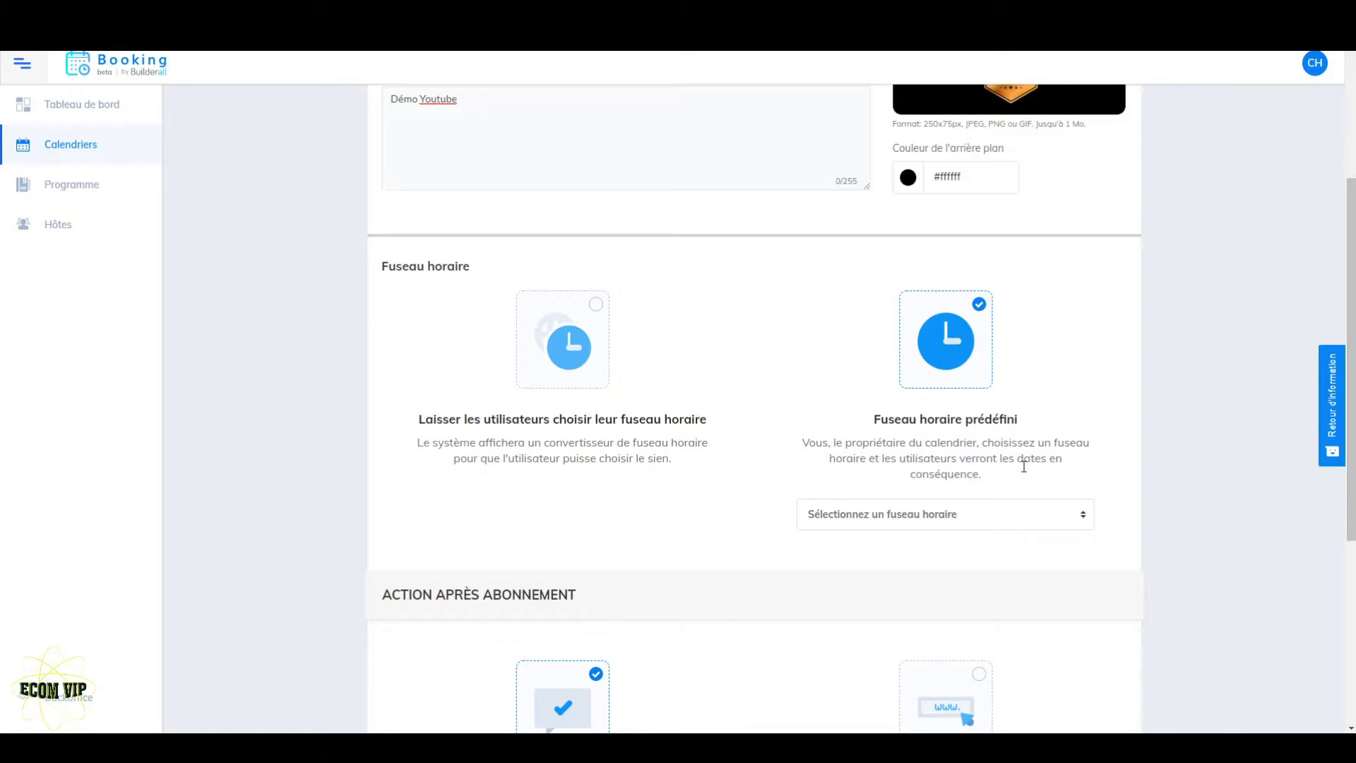
pyautogui.click(1081, 521)
pyautogui.scroll(-5, 971, 607)
pyautogui.scroll(-15, 972, 615)
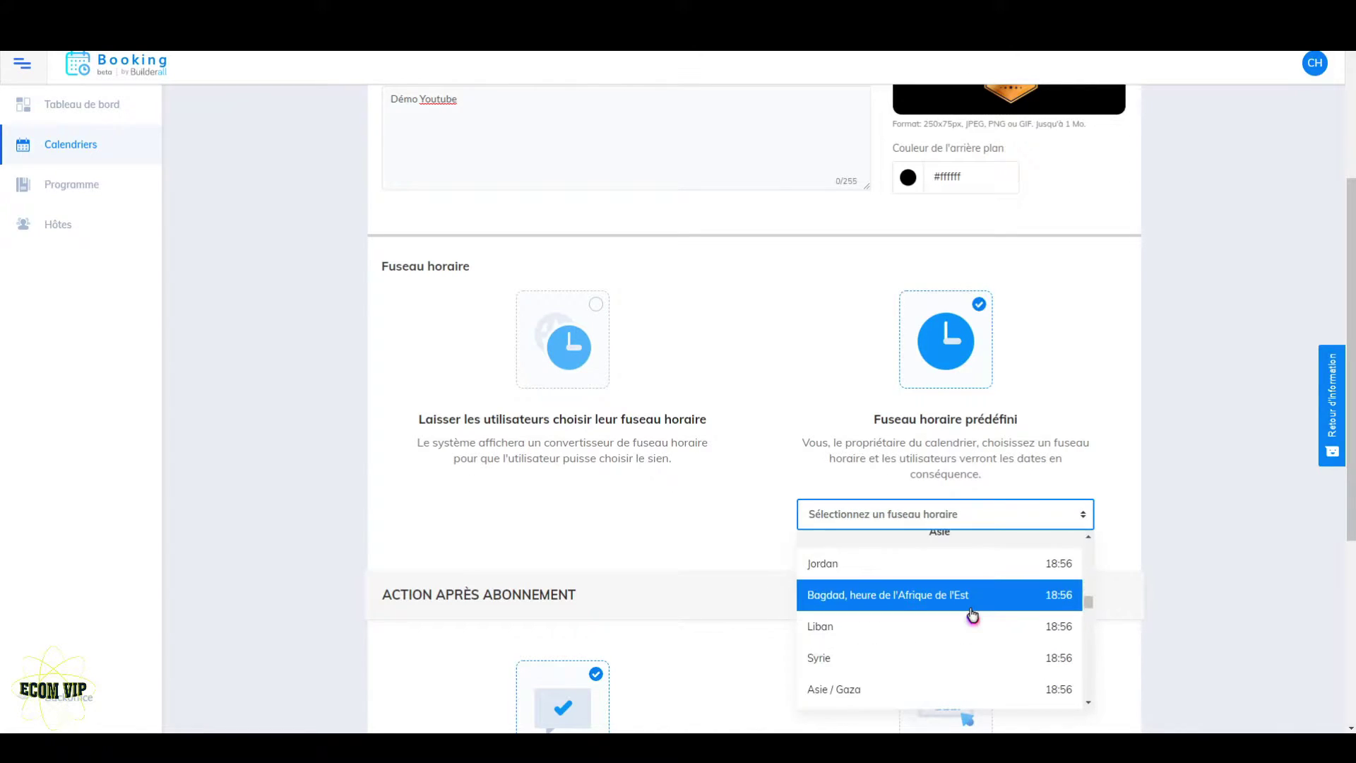
pyautogui.scroll(-15, 972, 614)
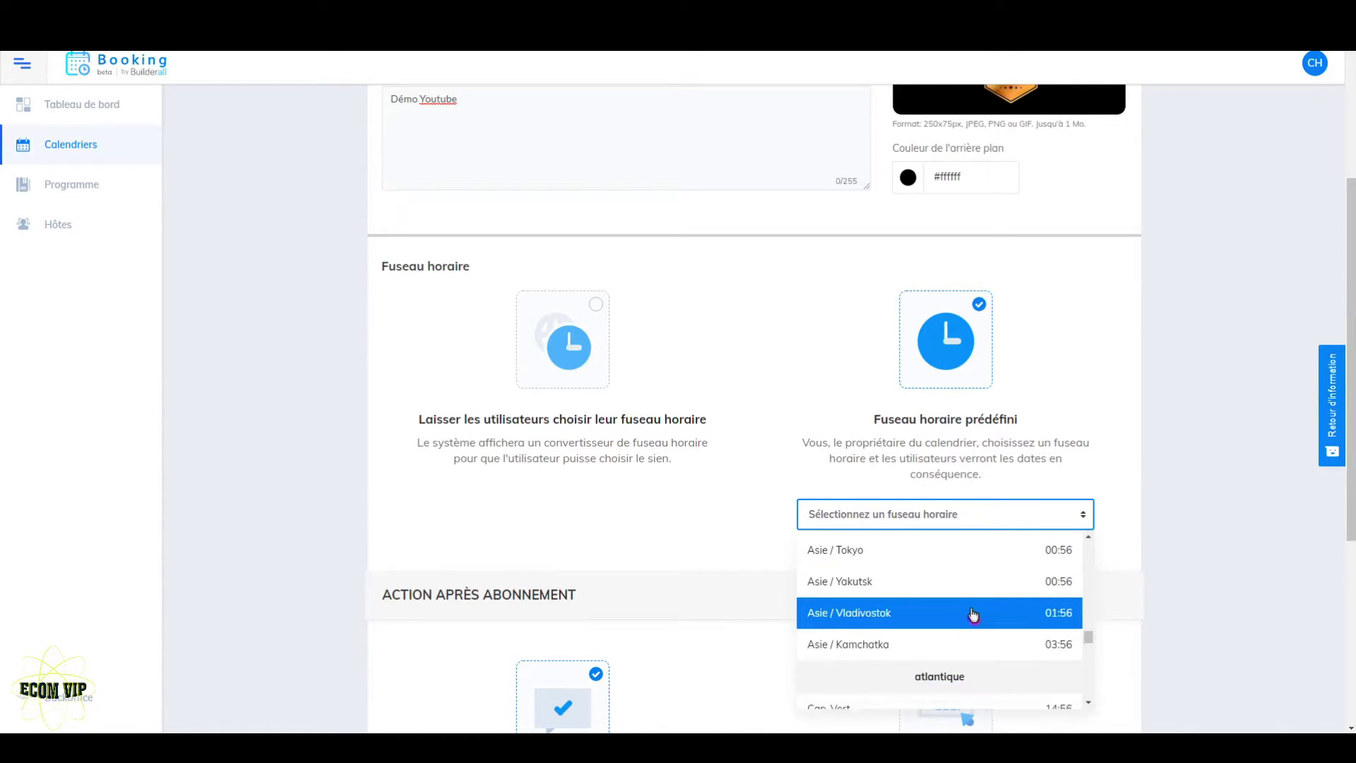
pyautogui.scroll(-5, 972, 614)
pyautogui.scroll(3, 974, 618)
pyautogui.scroll(-1, 978, 622)
pyautogui.scroll(-4, 982, 627)
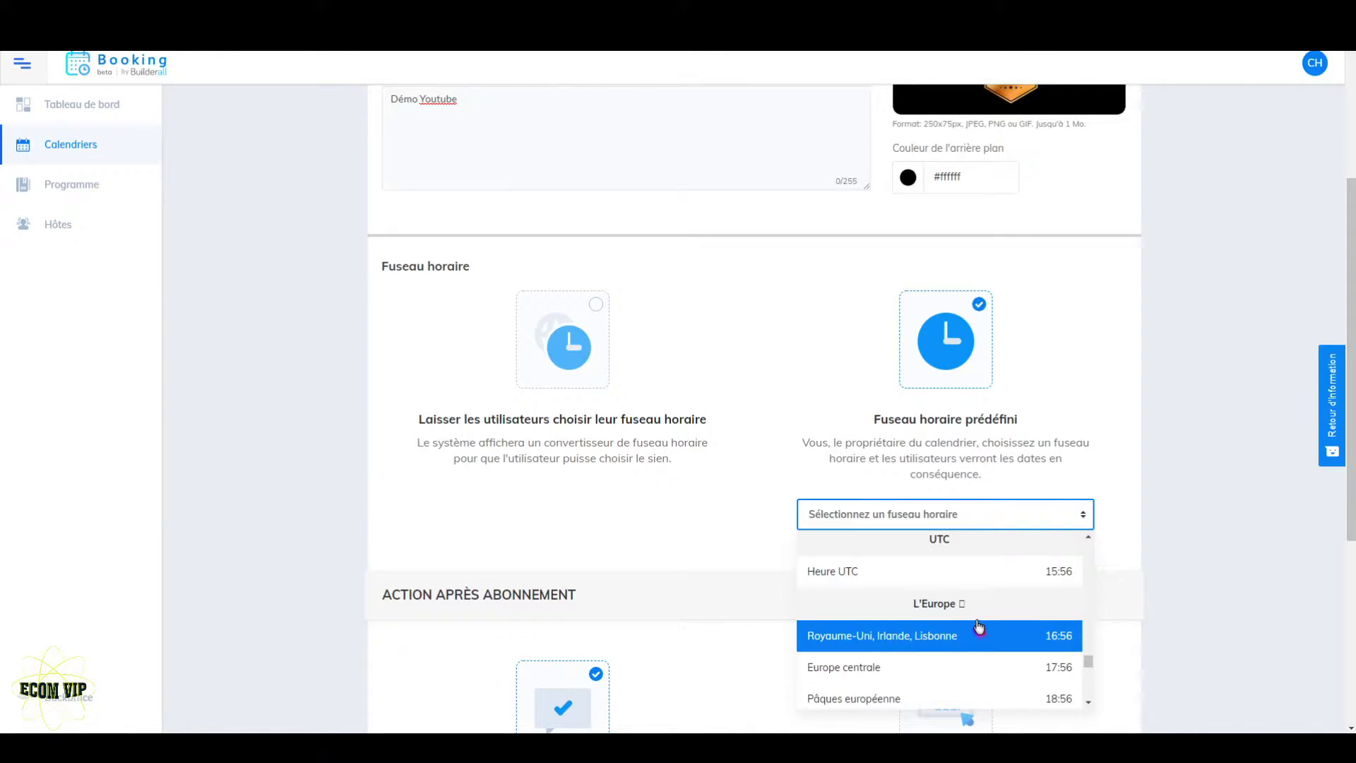
pyautogui.click(975, 666)
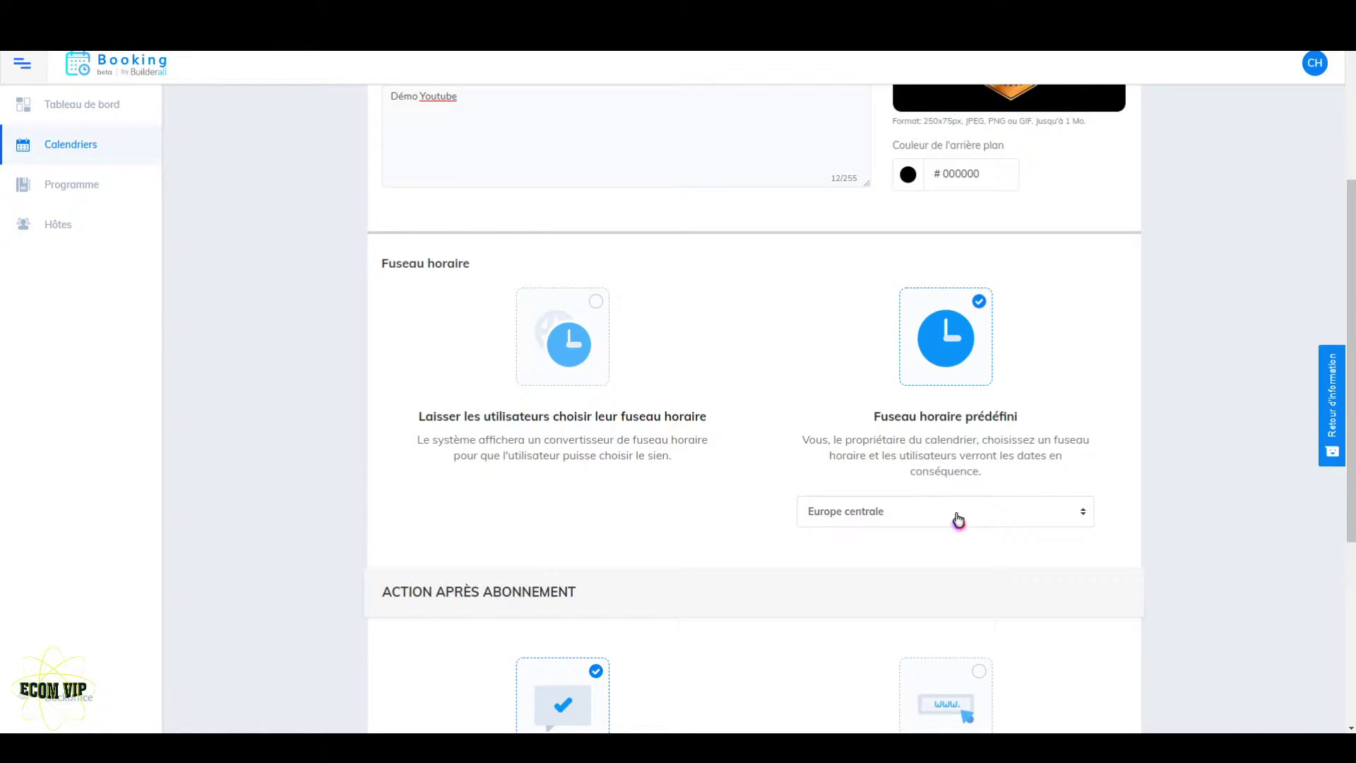
# Have bookings display a success message reading "Merci!" followed by the host's name, and save the basic settings to continue
pyautogui.scroll(-3, 958, 519)
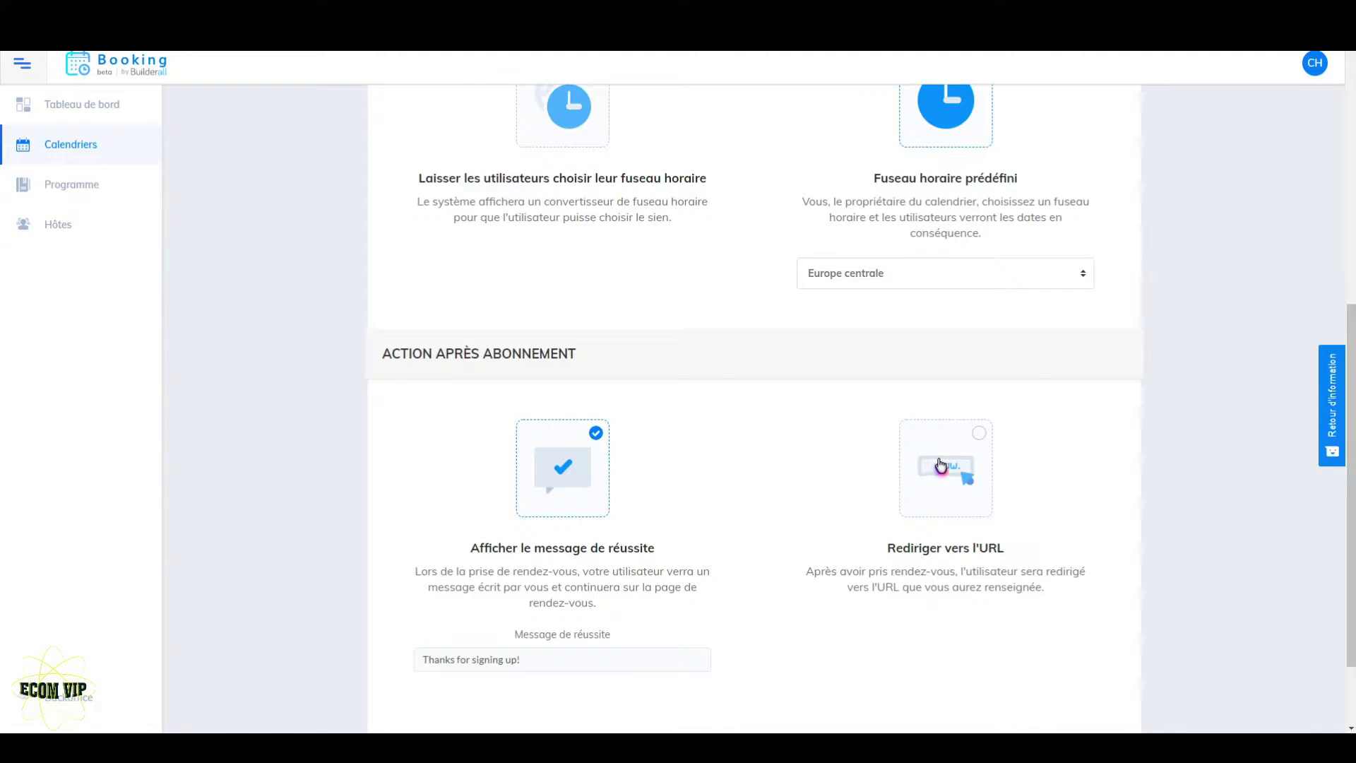
pyautogui.click(989, 462)
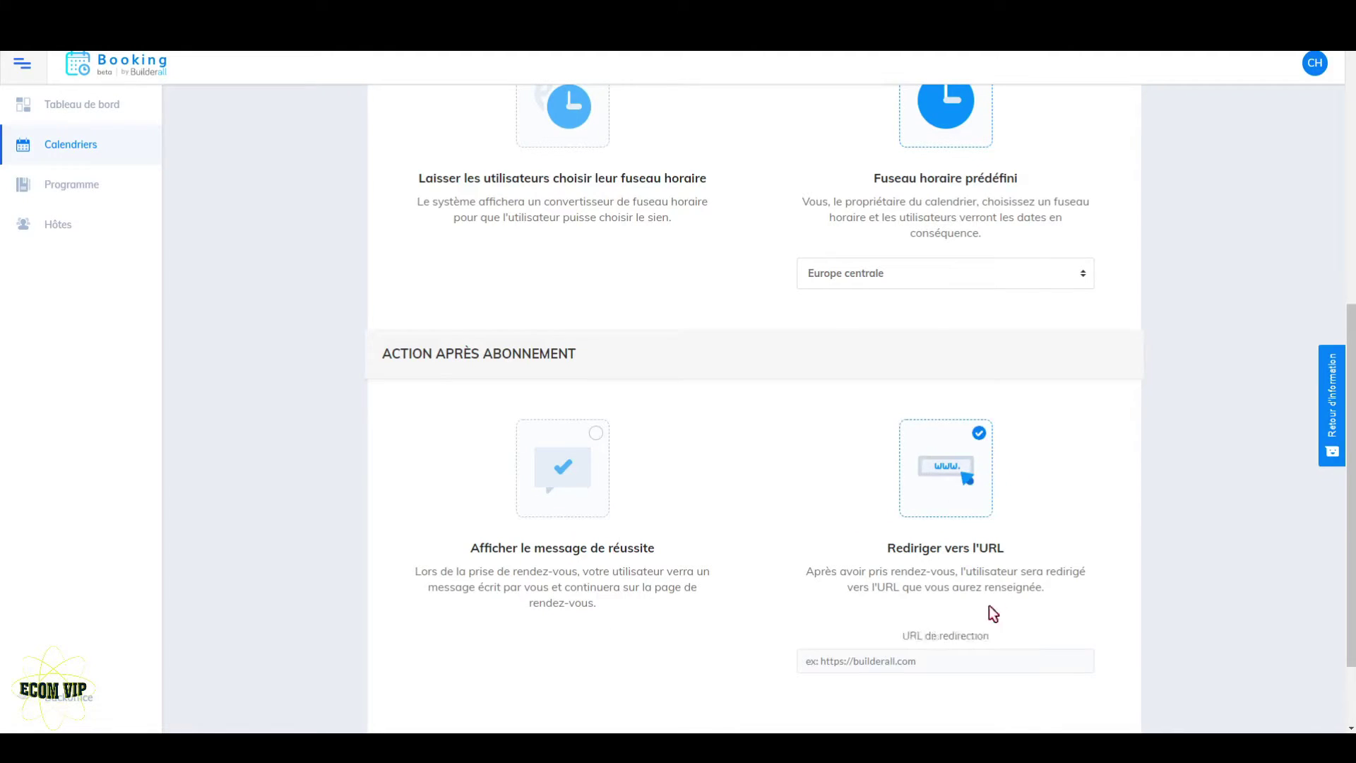
pyautogui.click(576, 446)
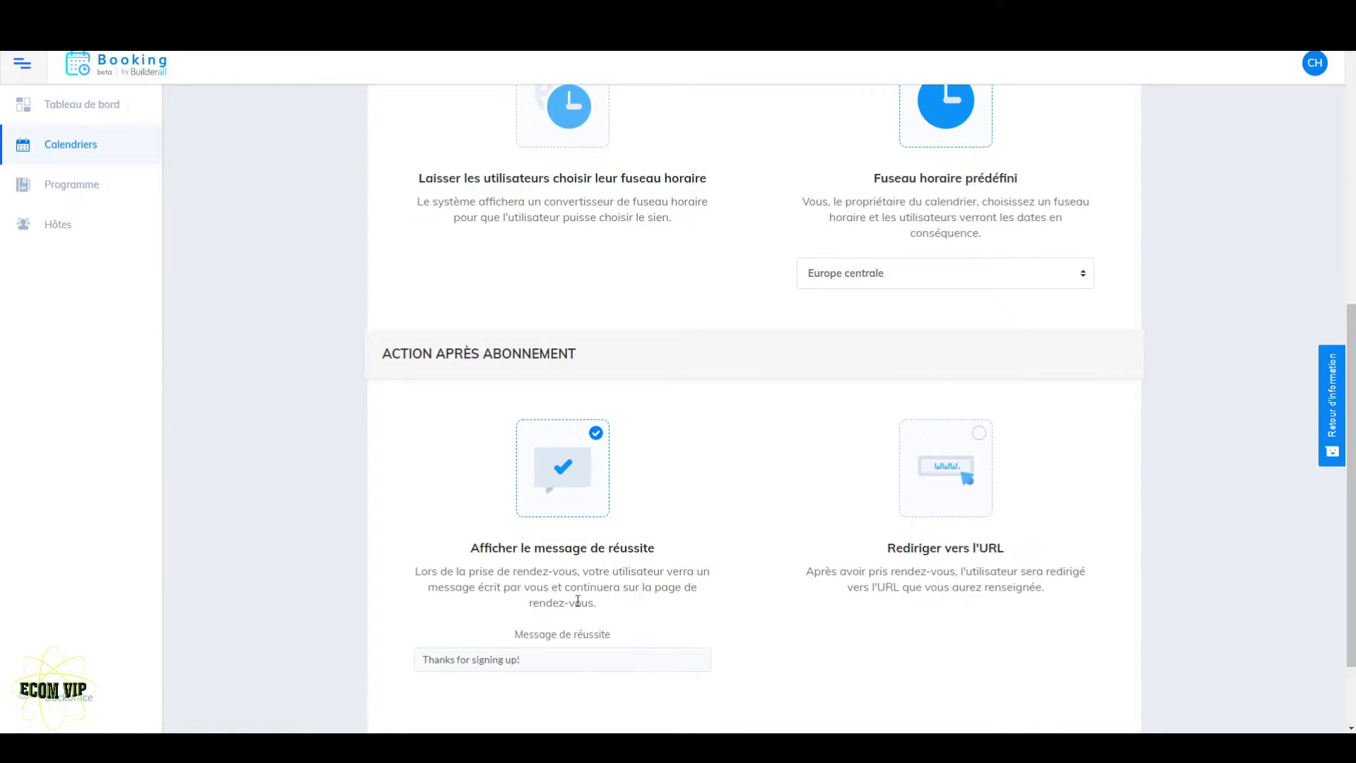
pyautogui.moveTo(571, 664); pyautogui.dragTo(397, 660)
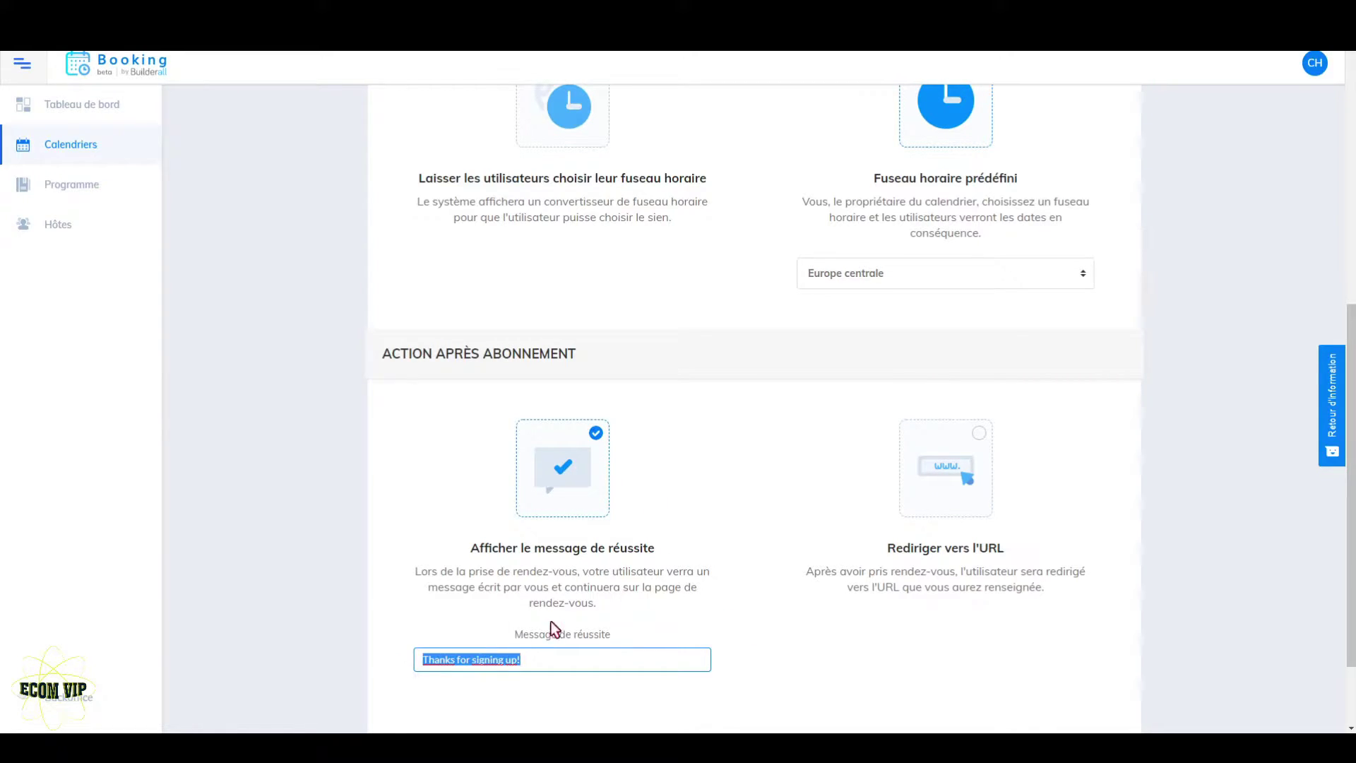
pyautogui.write('Me')
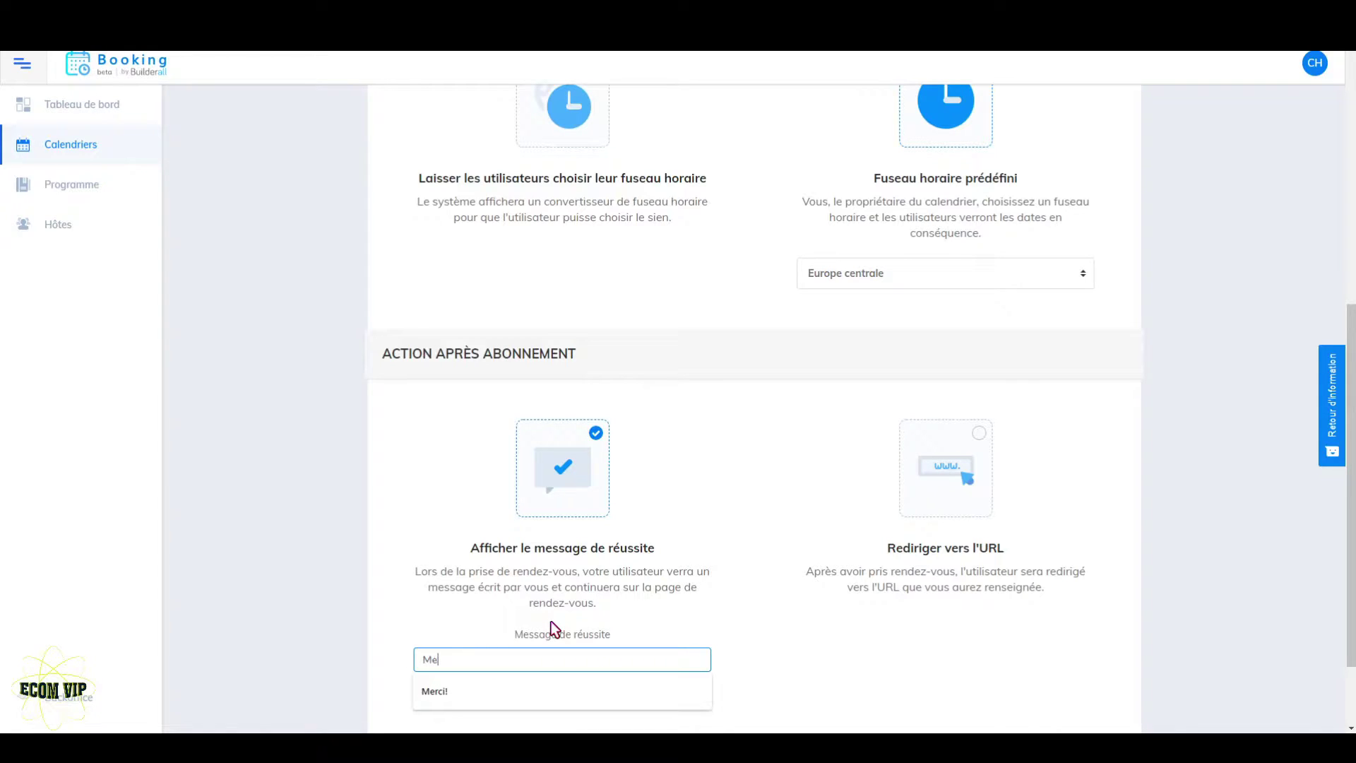
pyautogui.write('rci!')
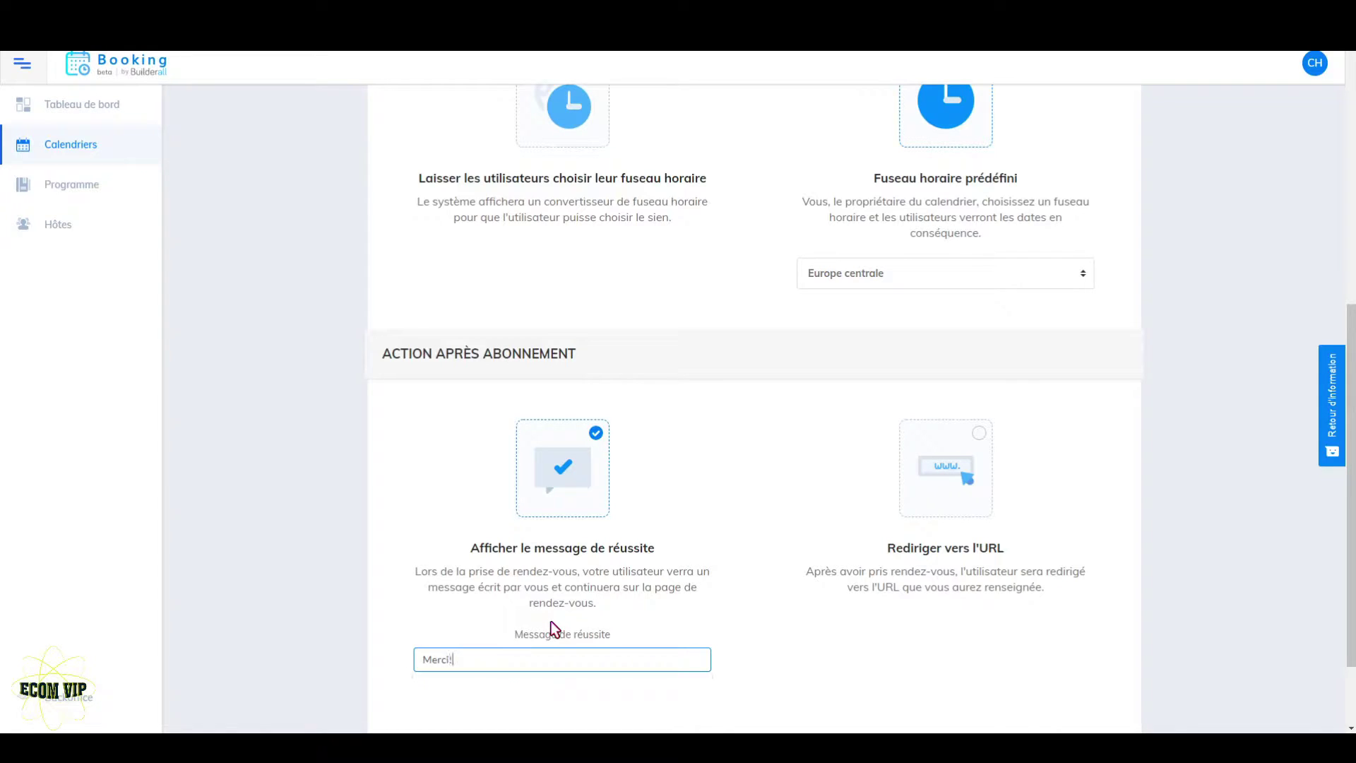
pyautogui.write(' Christian Ecom VIP')
pyautogui.click(773, 631)
pyautogui.scroll(-2, 772, 630)
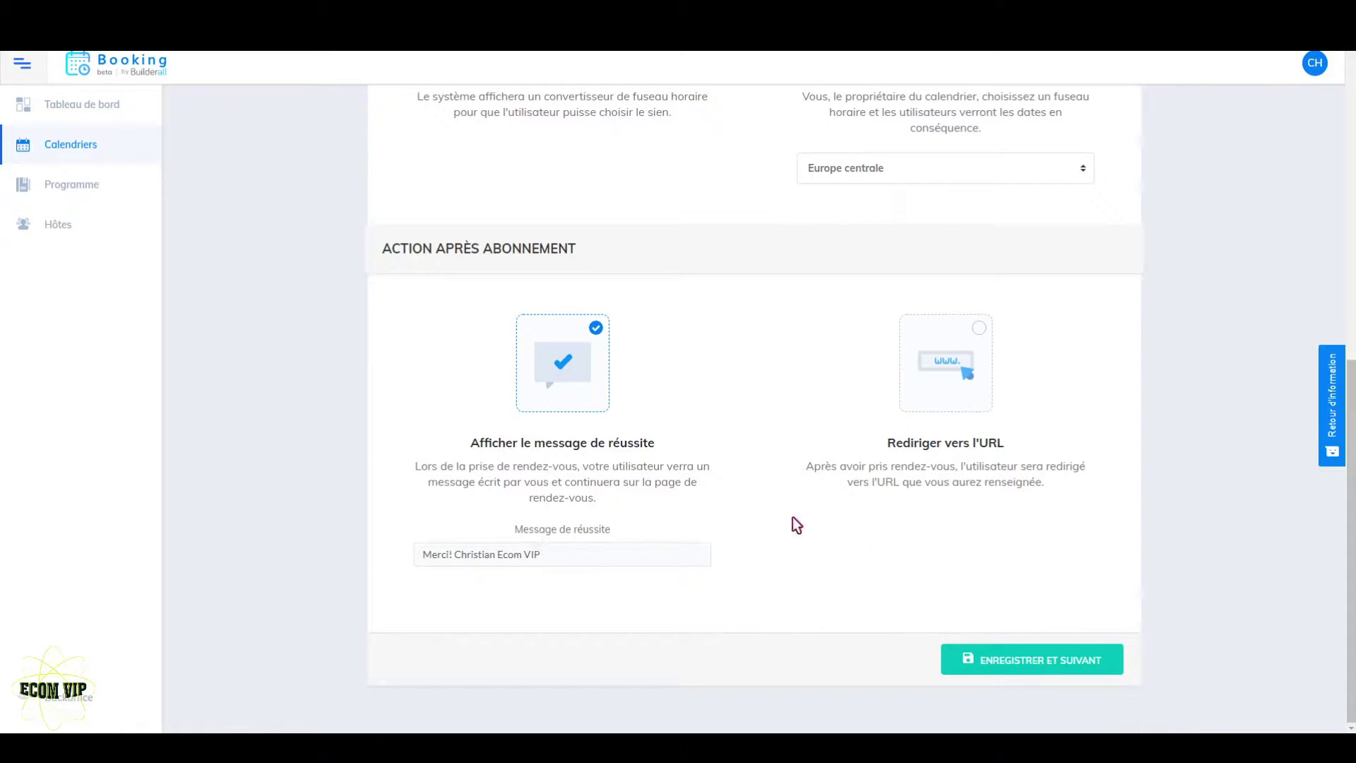
pyautogui.click(1048, 655)
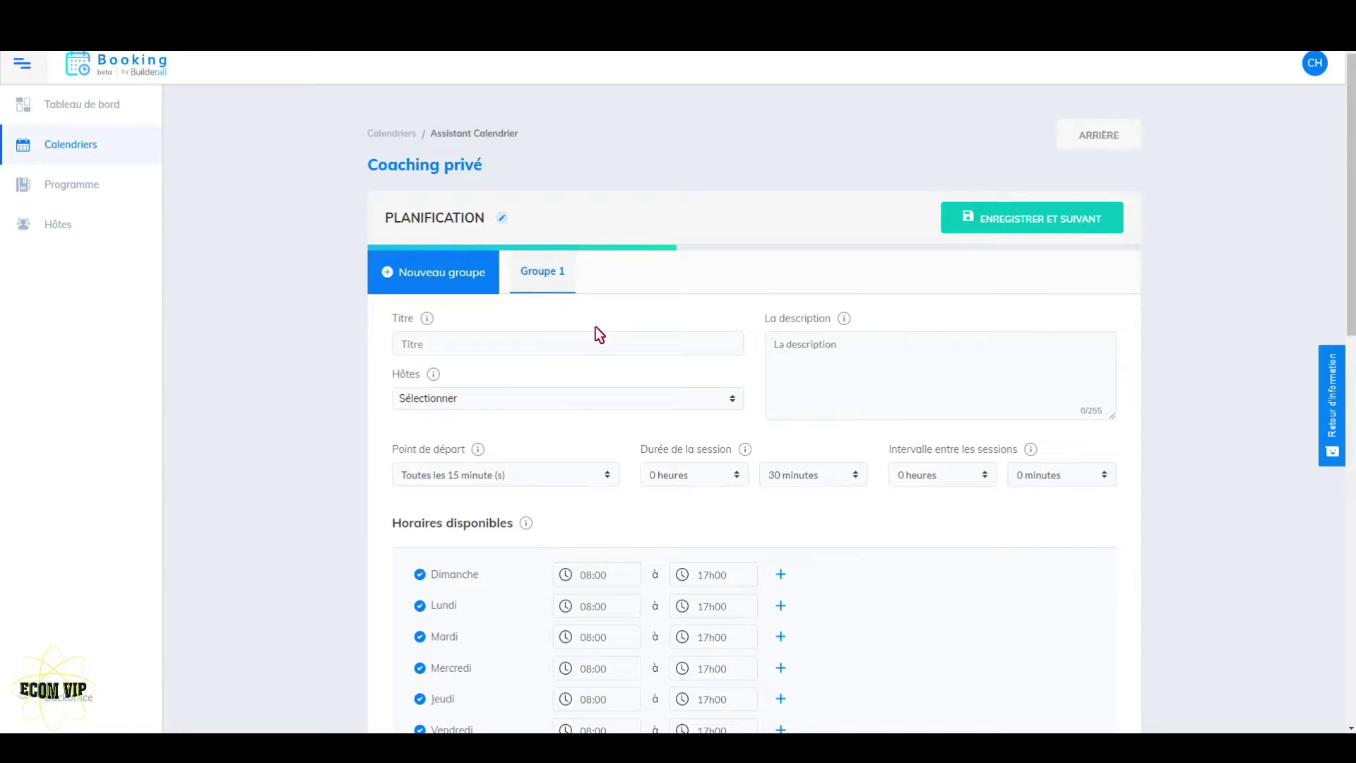
# Title the first planning group "Coaching Privé Démo" and assign the existing host to it
pyautogui.click(457, 344)
pyautogui.write('Co')
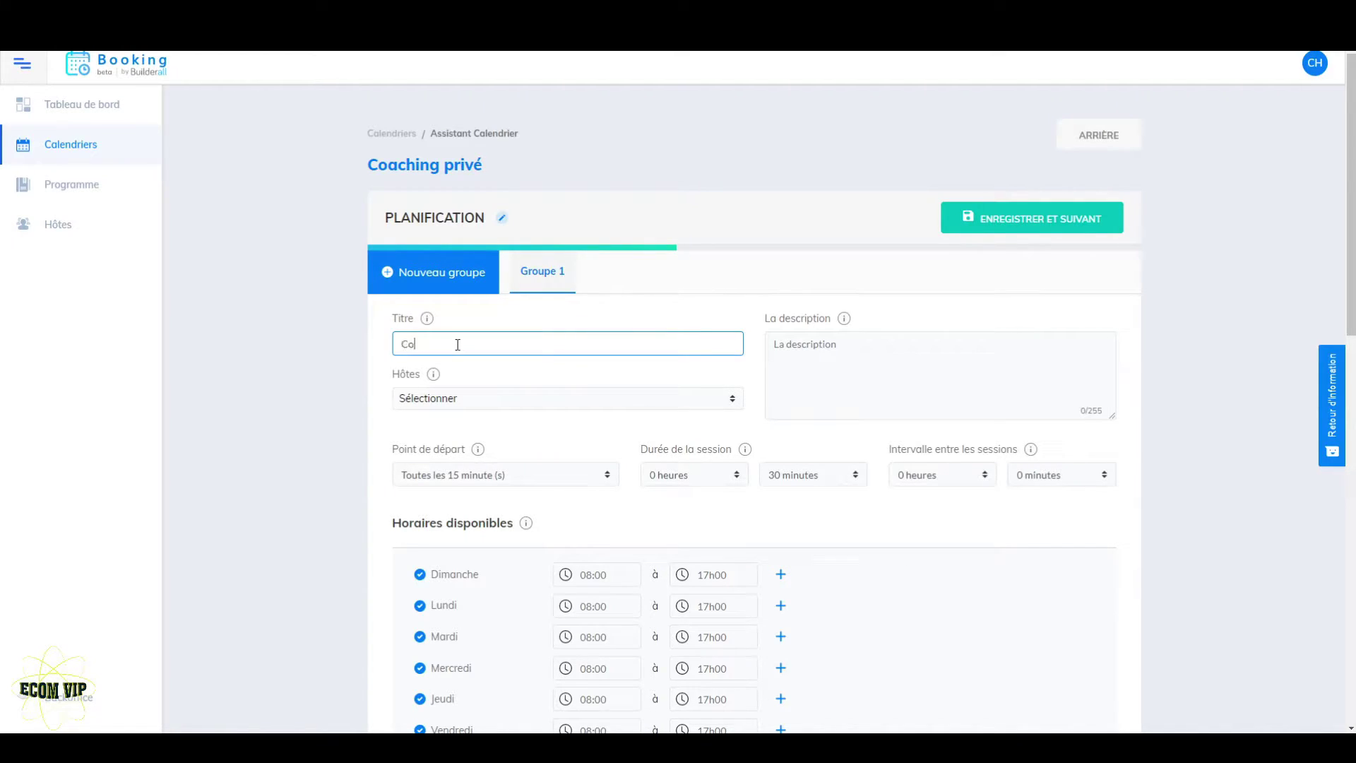
pyautogui.write('aching Privé Démo')
pyautogui.click(725, 395)
pyautogui.click(589, 443)
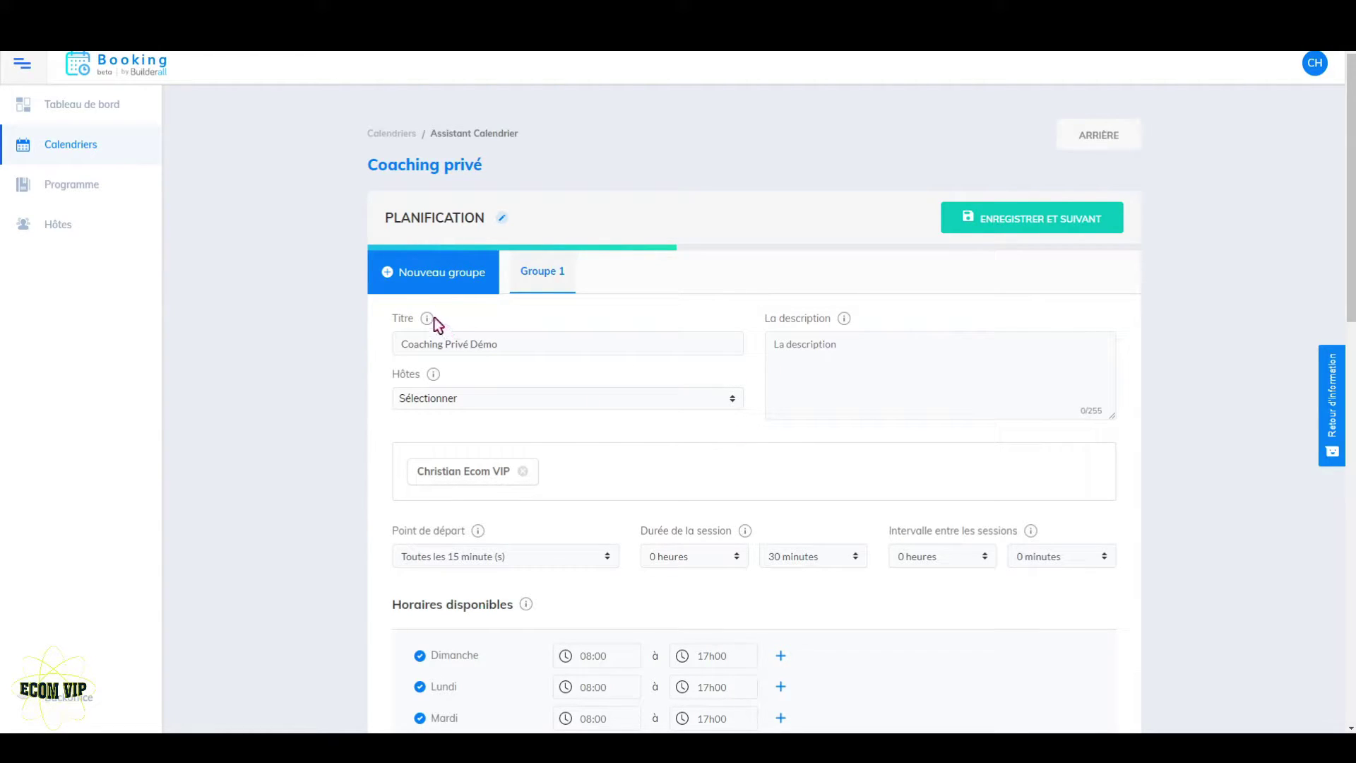
# Enter "Coaching Privé 30 min pour booster ton business avec Builderall" as the description of the first planning group
pyautogui.moveTo(427, 319)
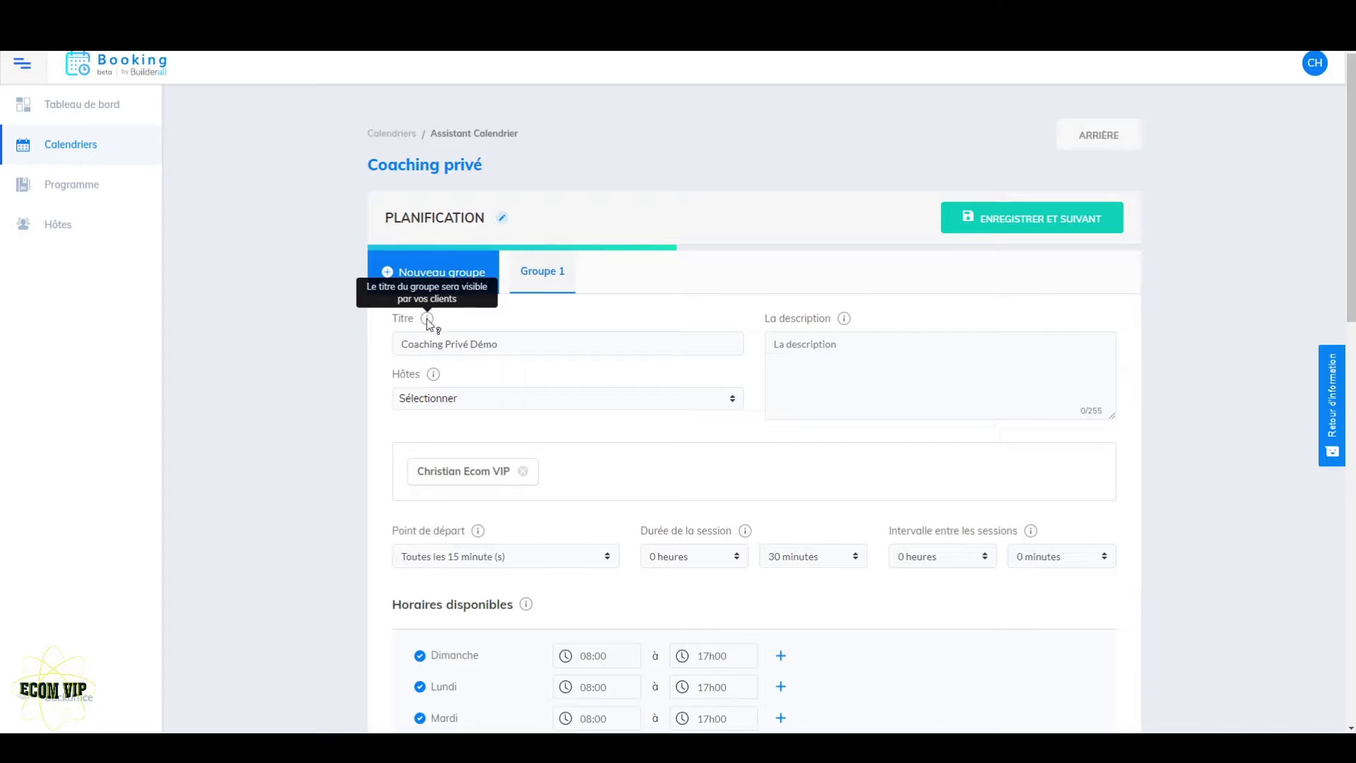
pyautogui.moveTo(430, 378)
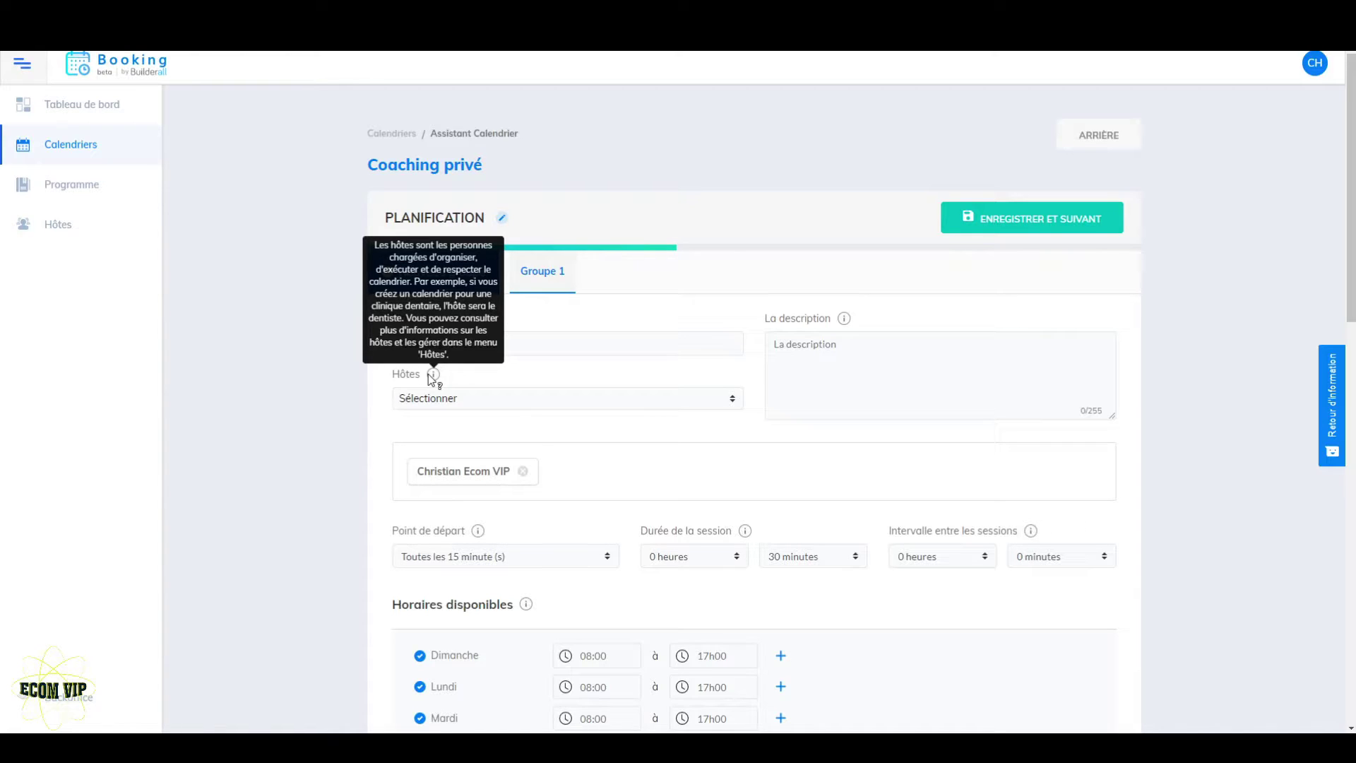
pyautogui.moveTo(844, 319)
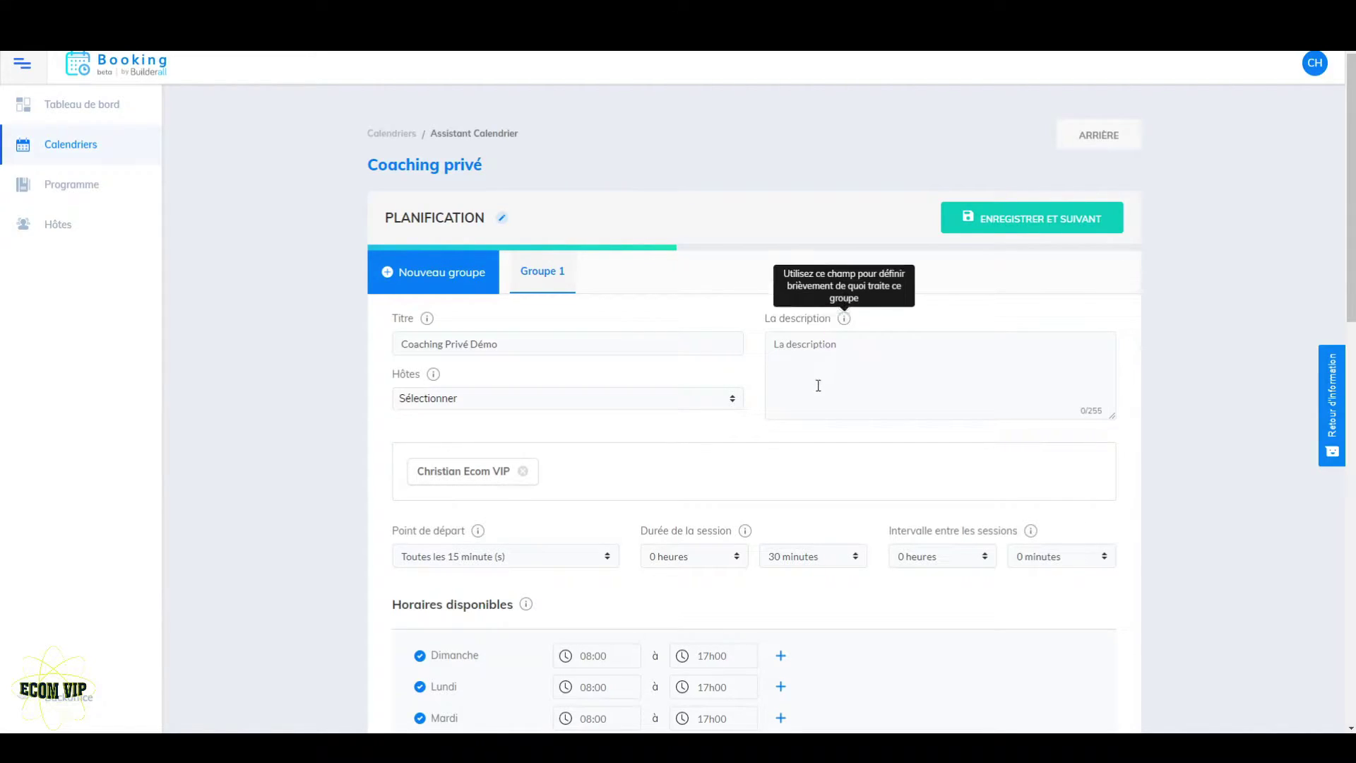
pyautogui.click(846, 348)
pyautogui.write('Coaching Privé 3')
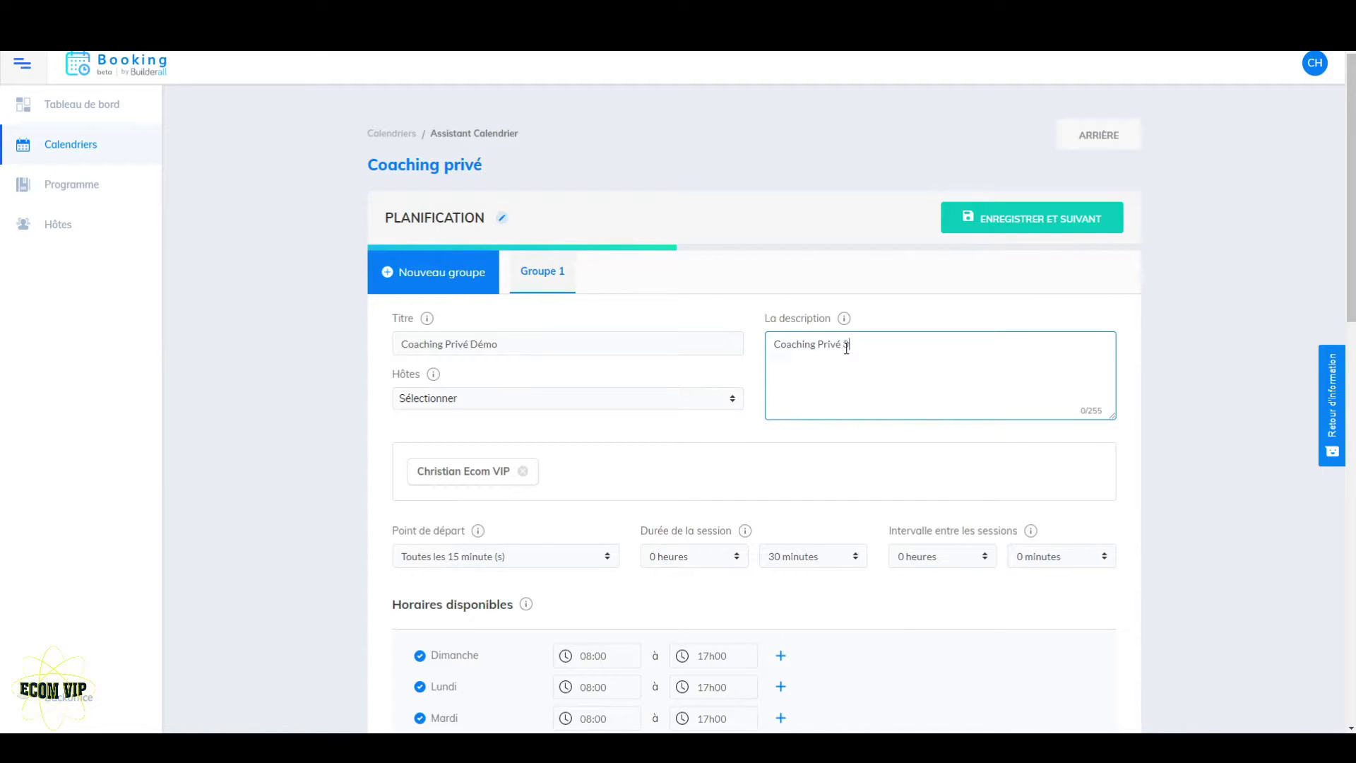
pyautogui.write('0 min pour booster ton business avec Builderall')
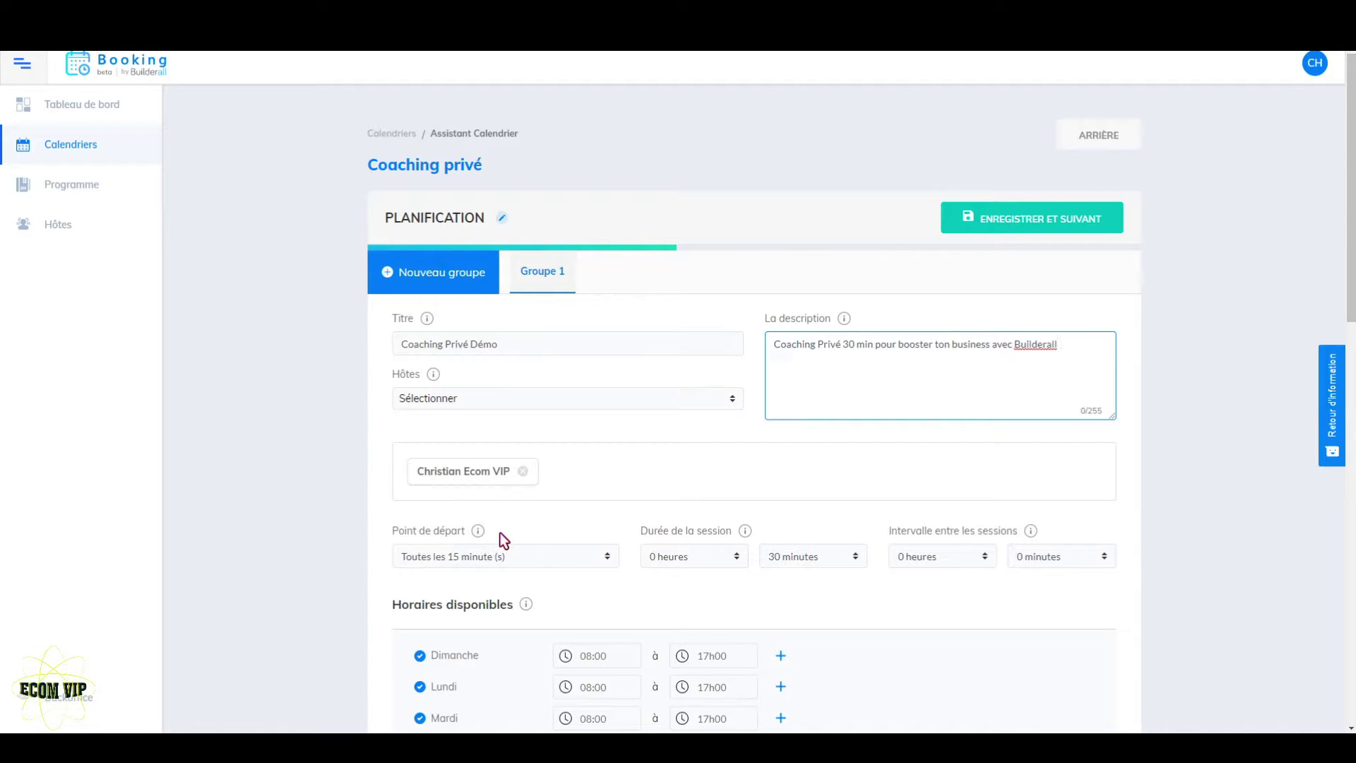
# Let sessions start every 15 minutes, keep the session duration as it is, and set the interval between sessions to 5 minutes
pyautogui.moveTo(473, 533)
pyautogui.click(613, 558)
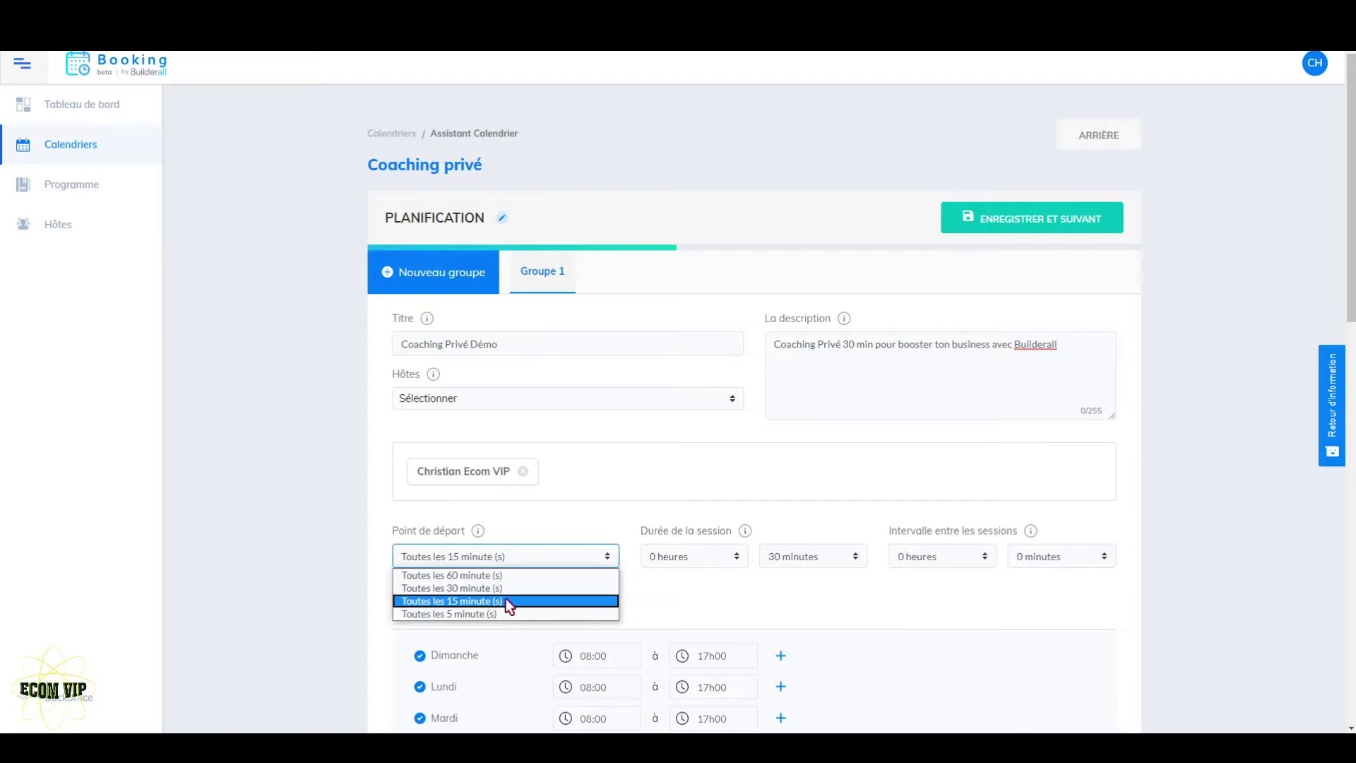
pyautogui.click(508, 601)
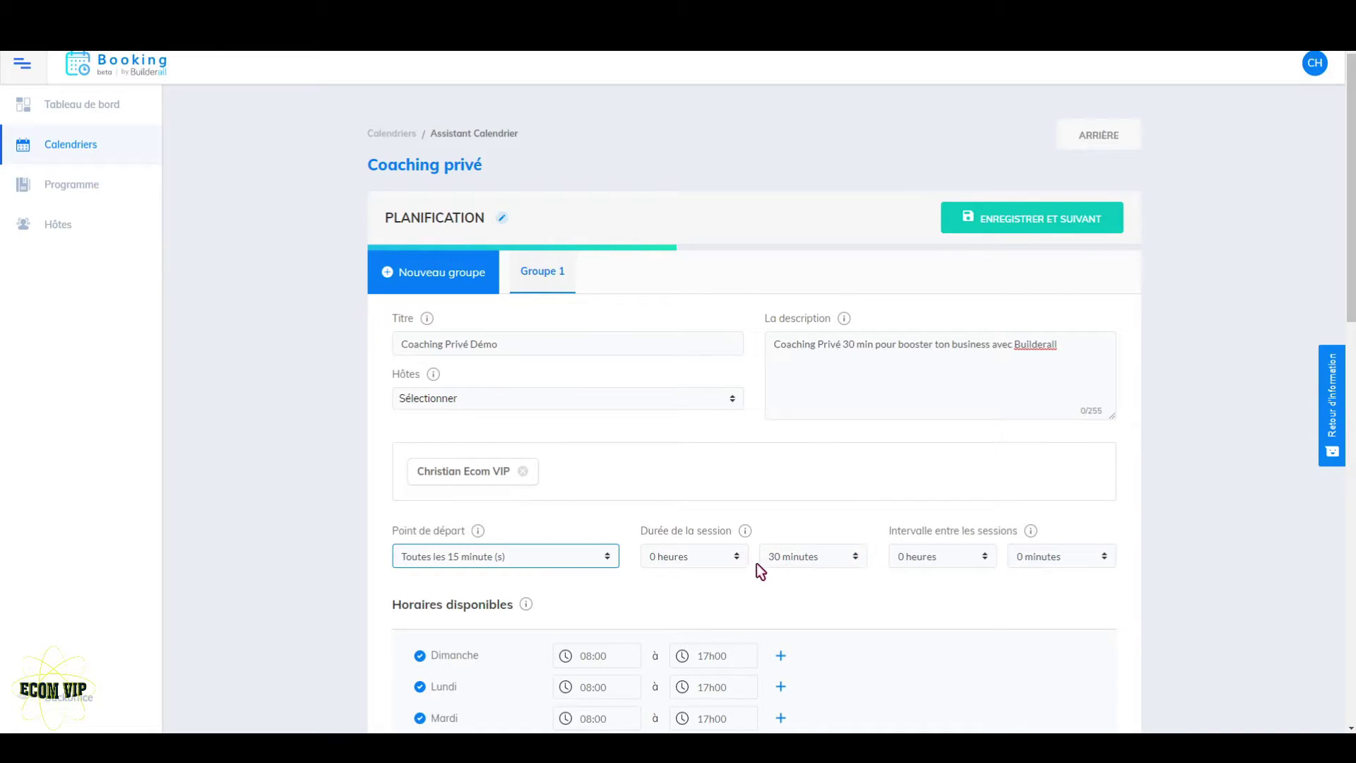
pyautogui.click(736, 555)
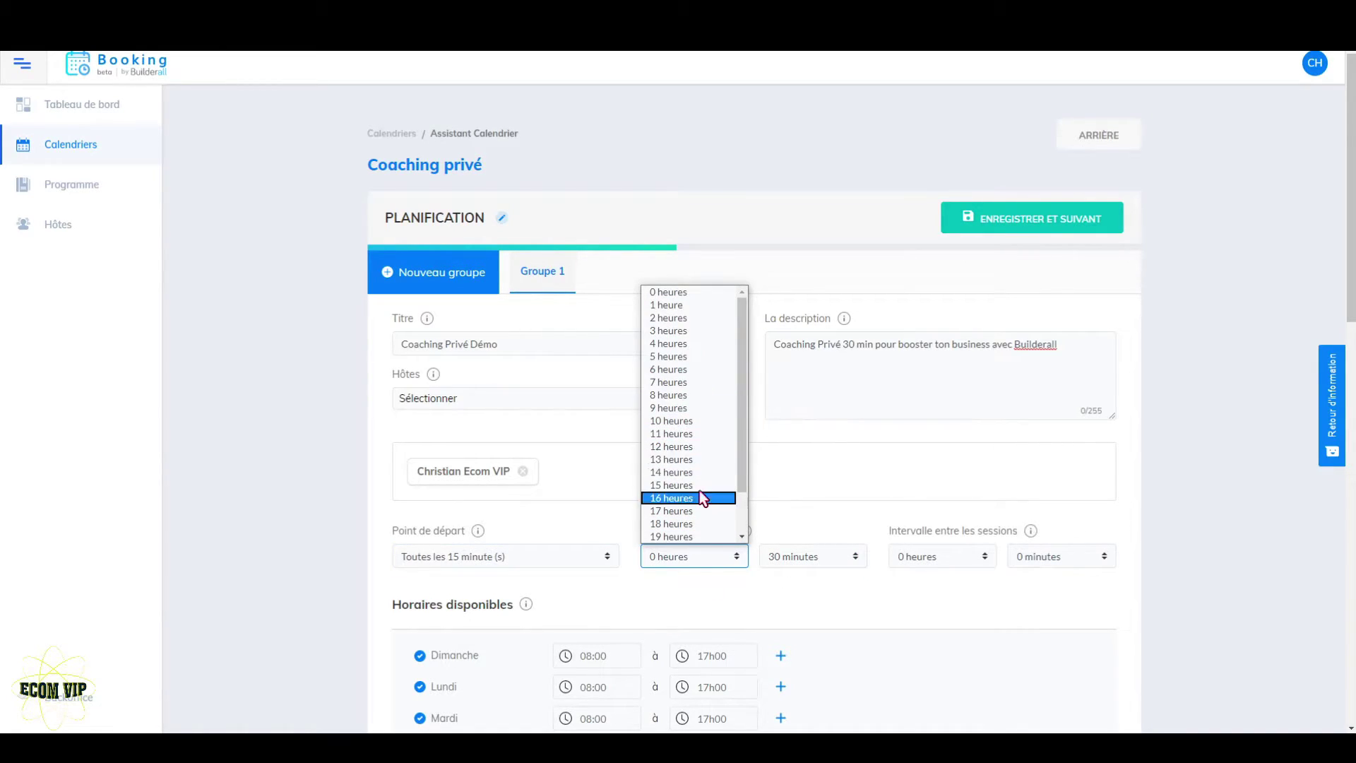
pyautogui.click(790, 574)
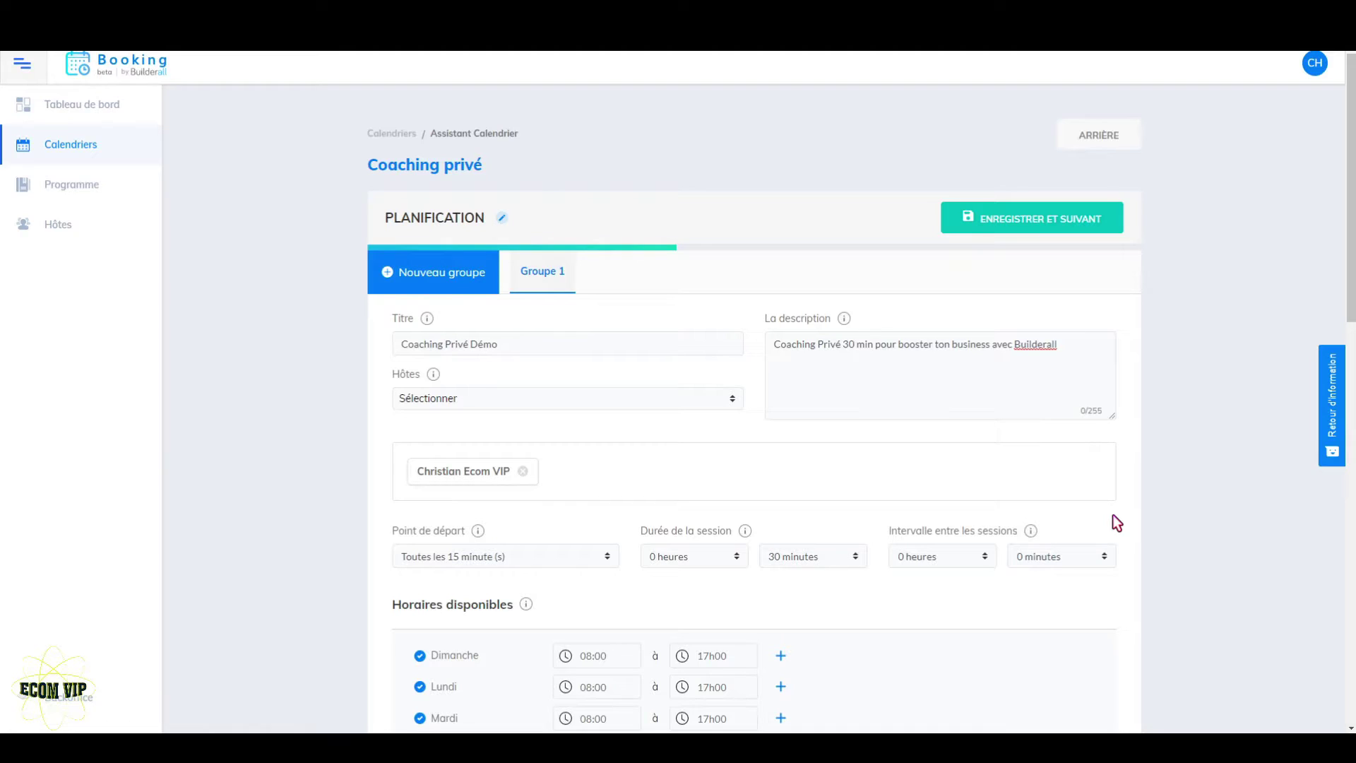
pyautogui.click(1105, 558)
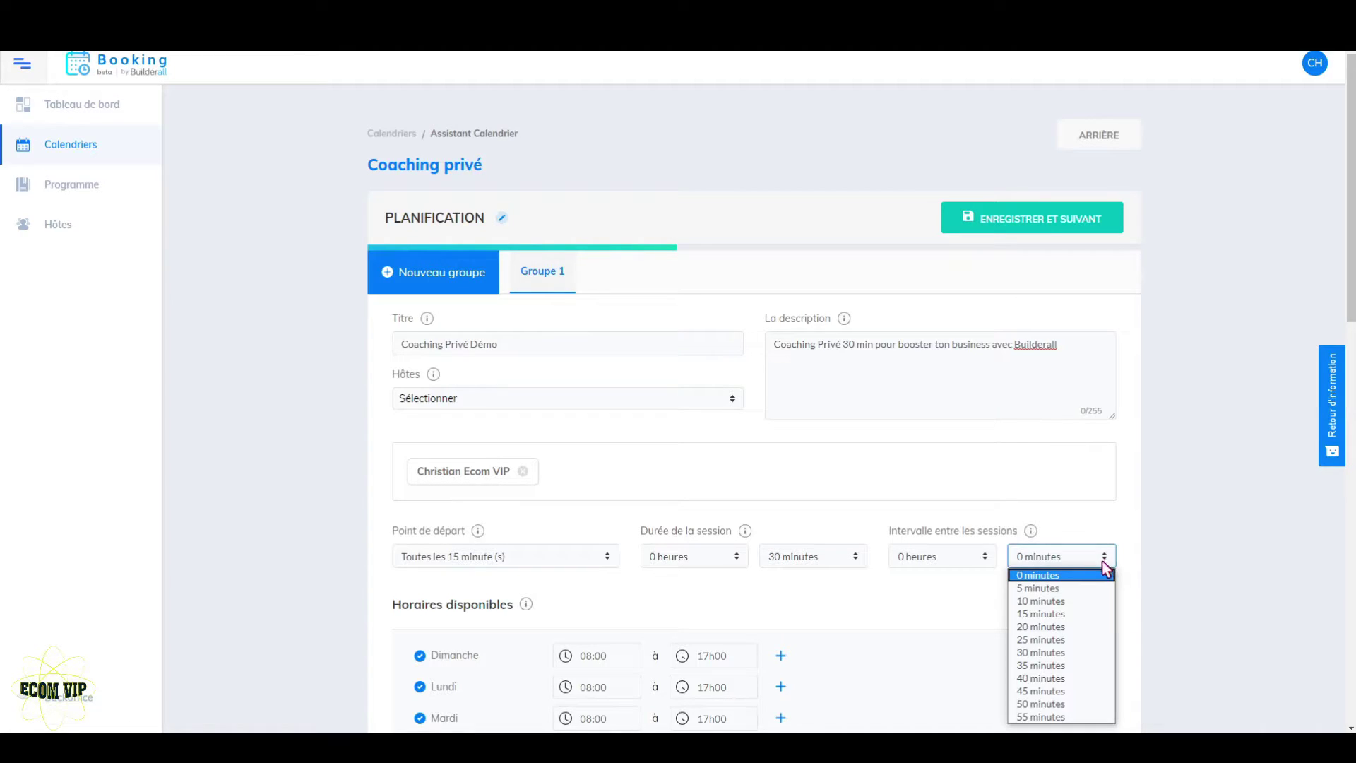
pyautogui.click(1061, 589)
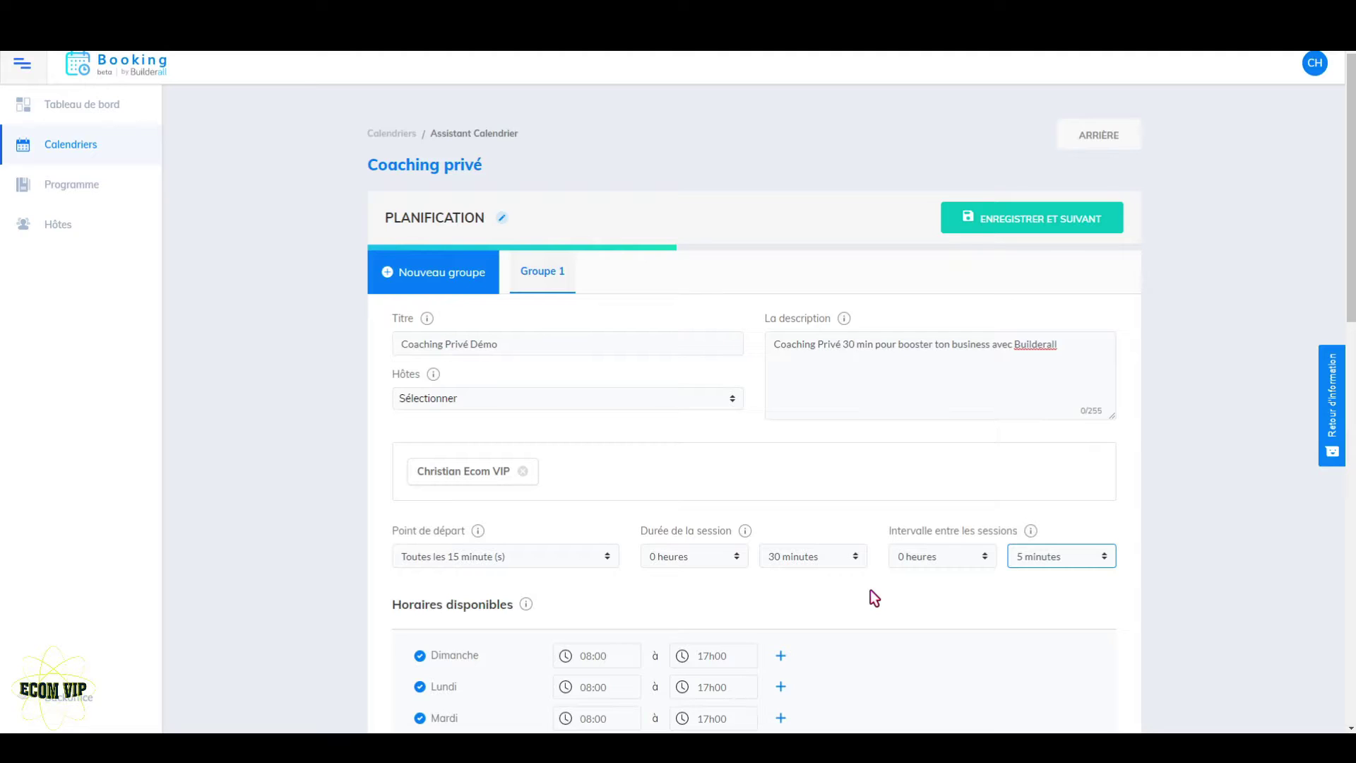
# Make Sunday and Saturday unavailable in the group's weekly hours, without any additional time range
pyautogui.scroll(-3, 872, 589)
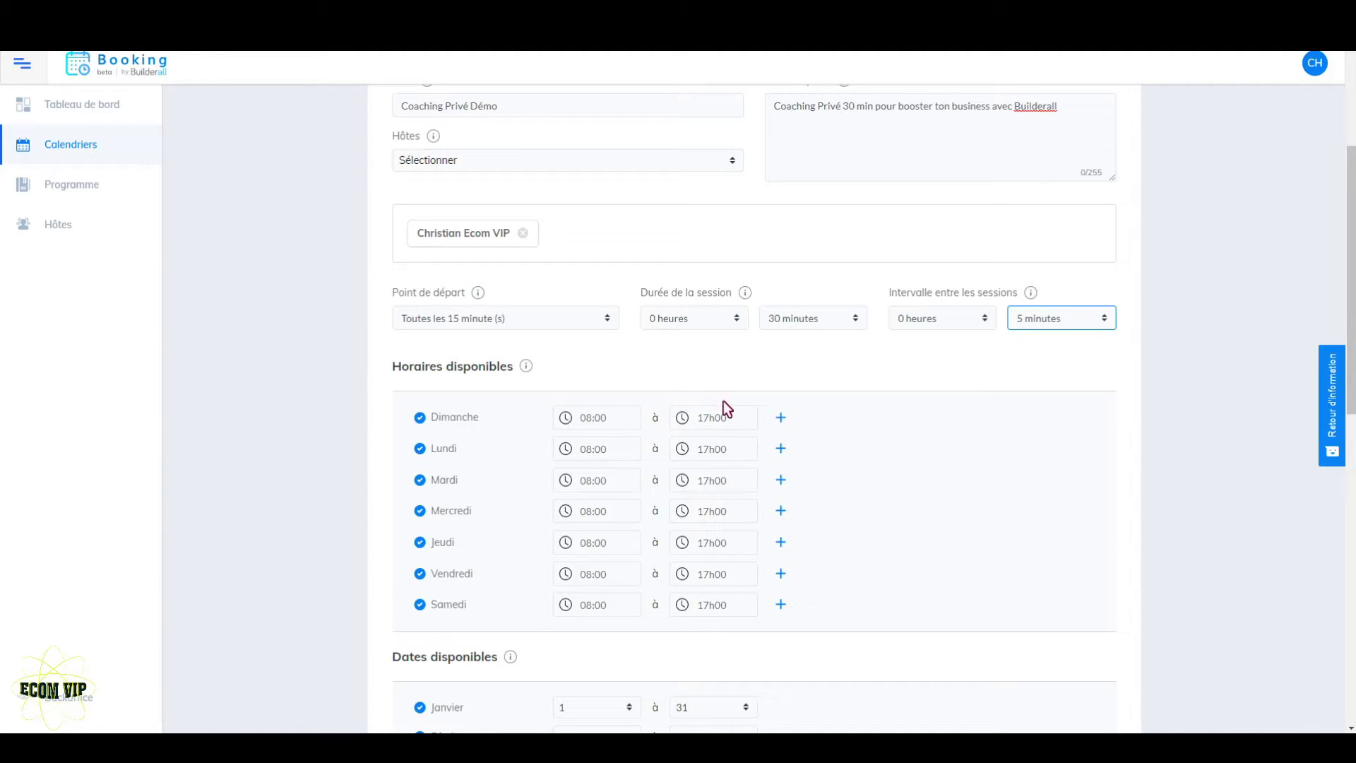
pyautogui.click(422, 415)
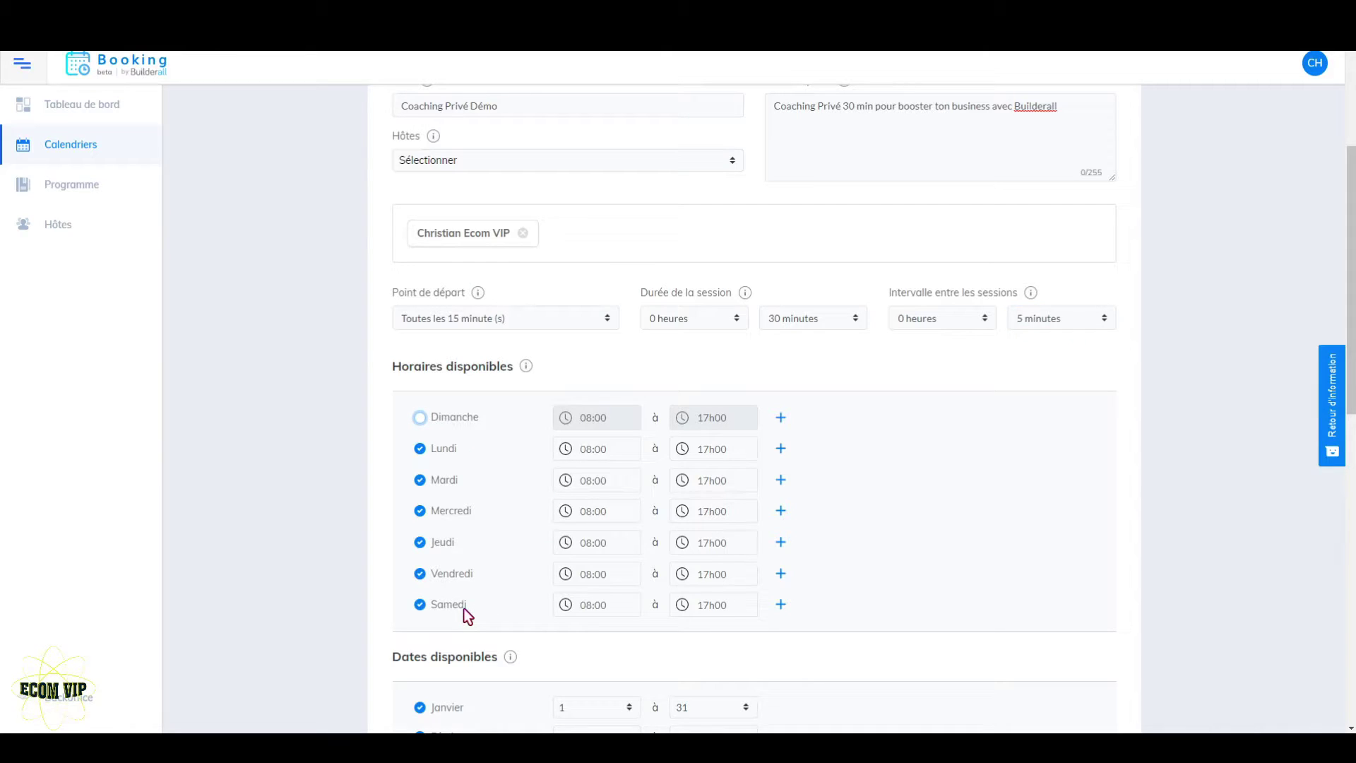
pyautogui.click(421, 604)
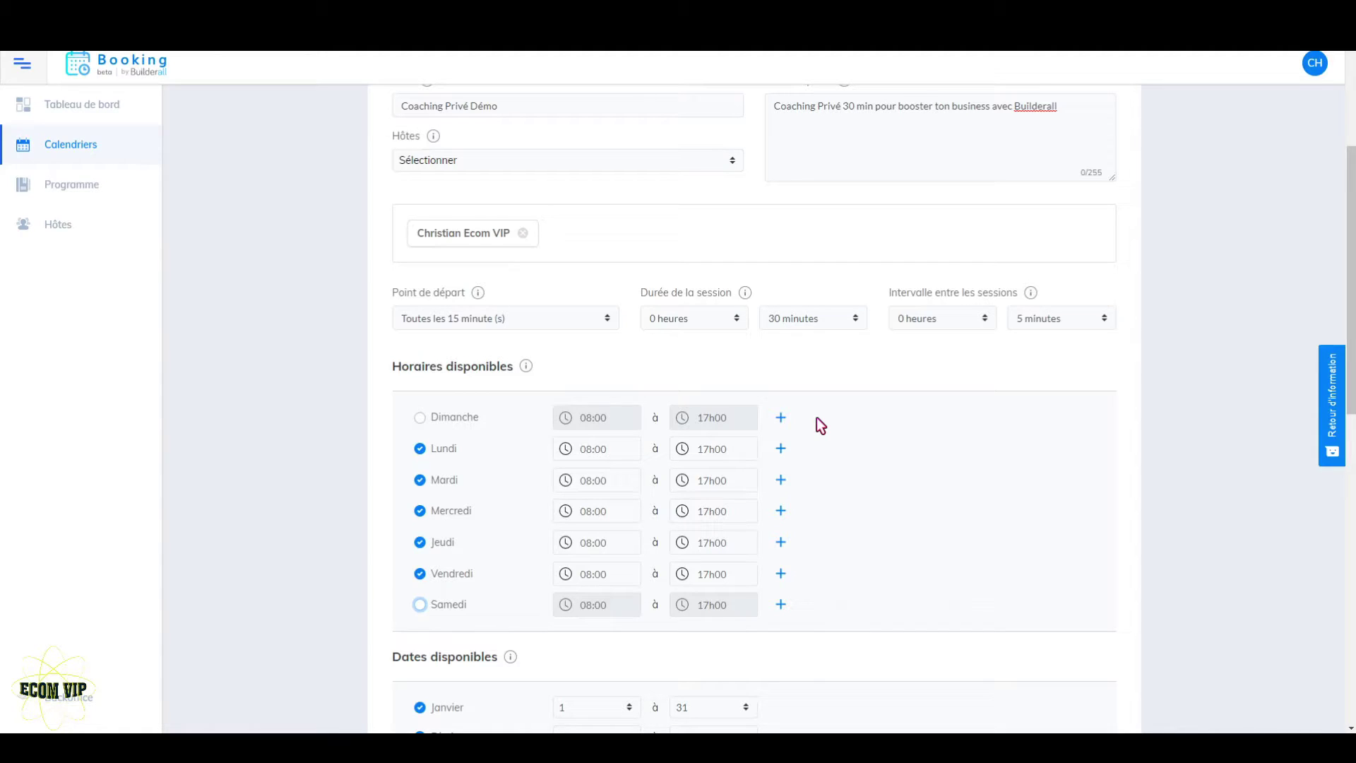
pyautogui.click(781, 420)
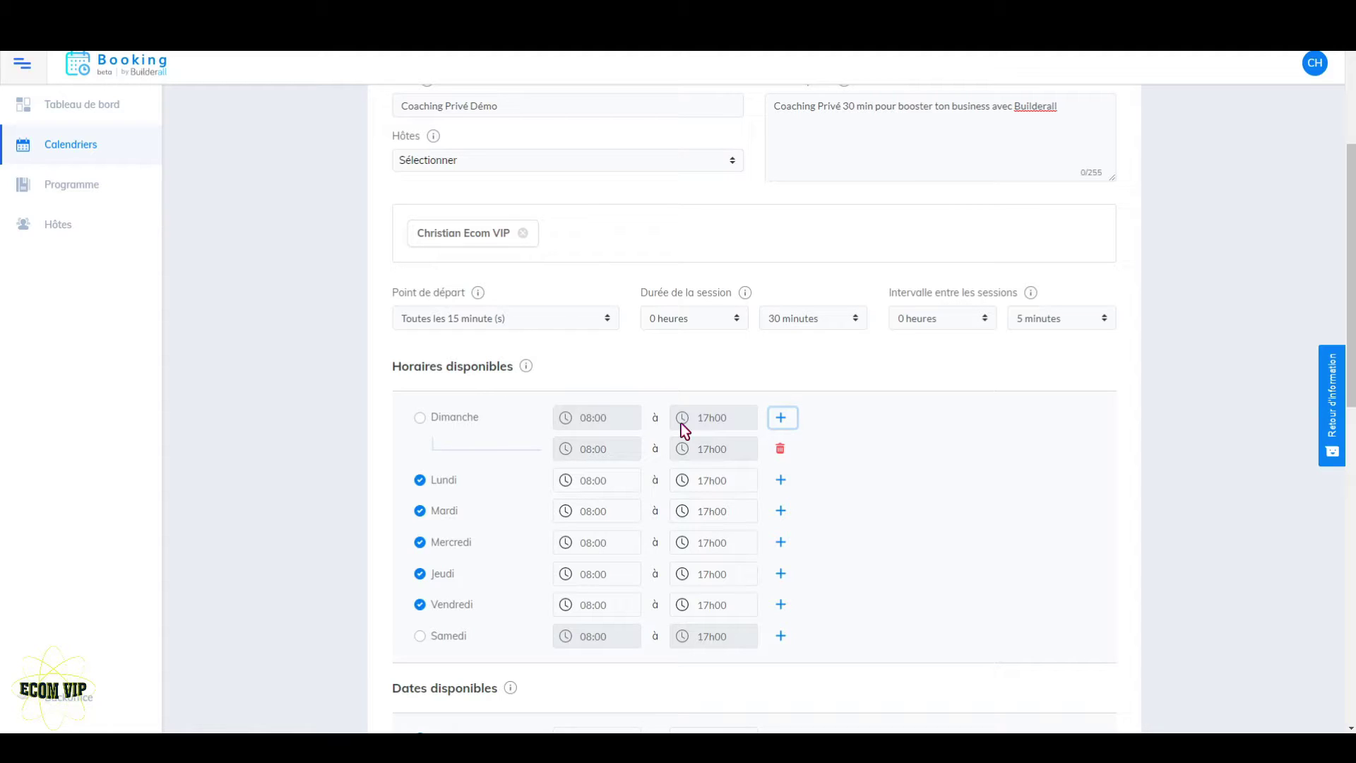
pyautogui.click(780, 449)
# Examine the group's available dates, session count, minimum notice options and the calendar for blocking specific dates
pyautogui.scroll(-3, 756, 516)
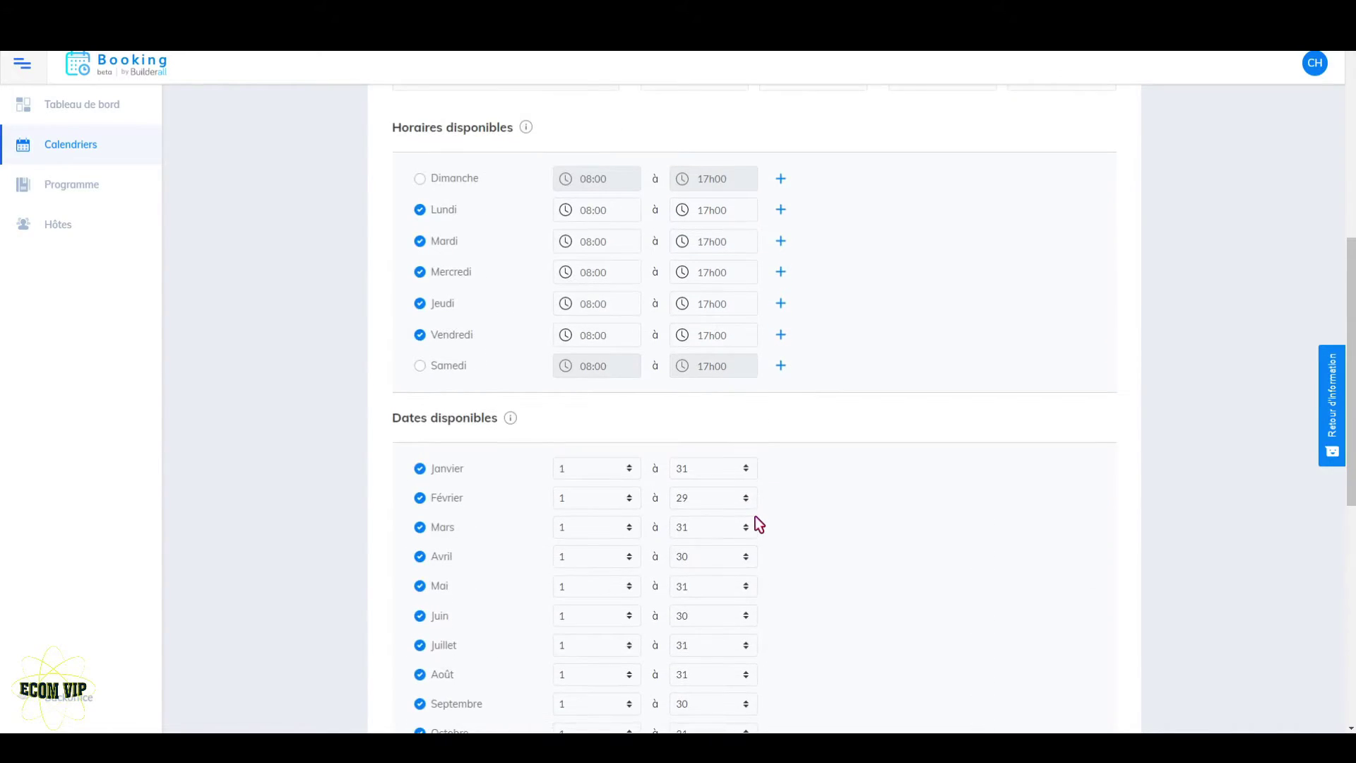
pyautogui.scroll(-2, 523, 428)
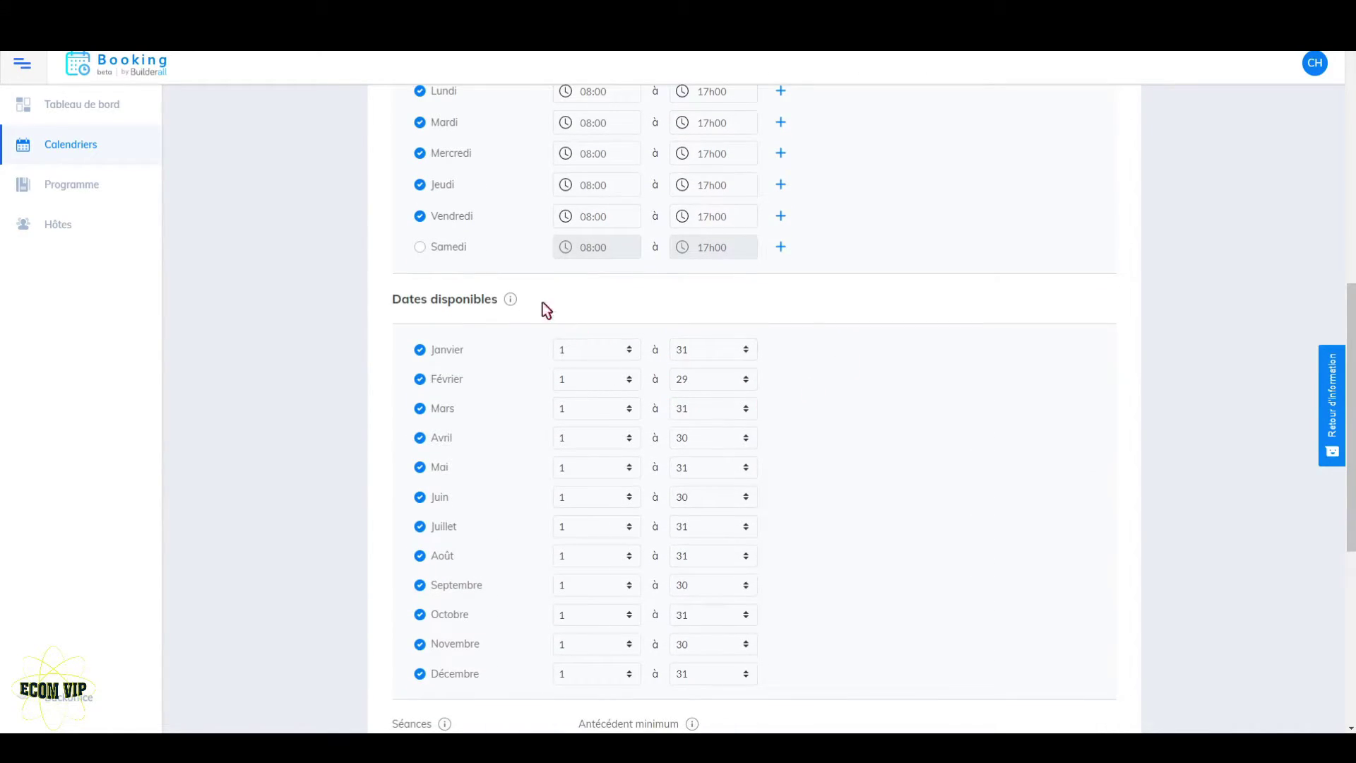
pyautogui.moveTo(510, 299)
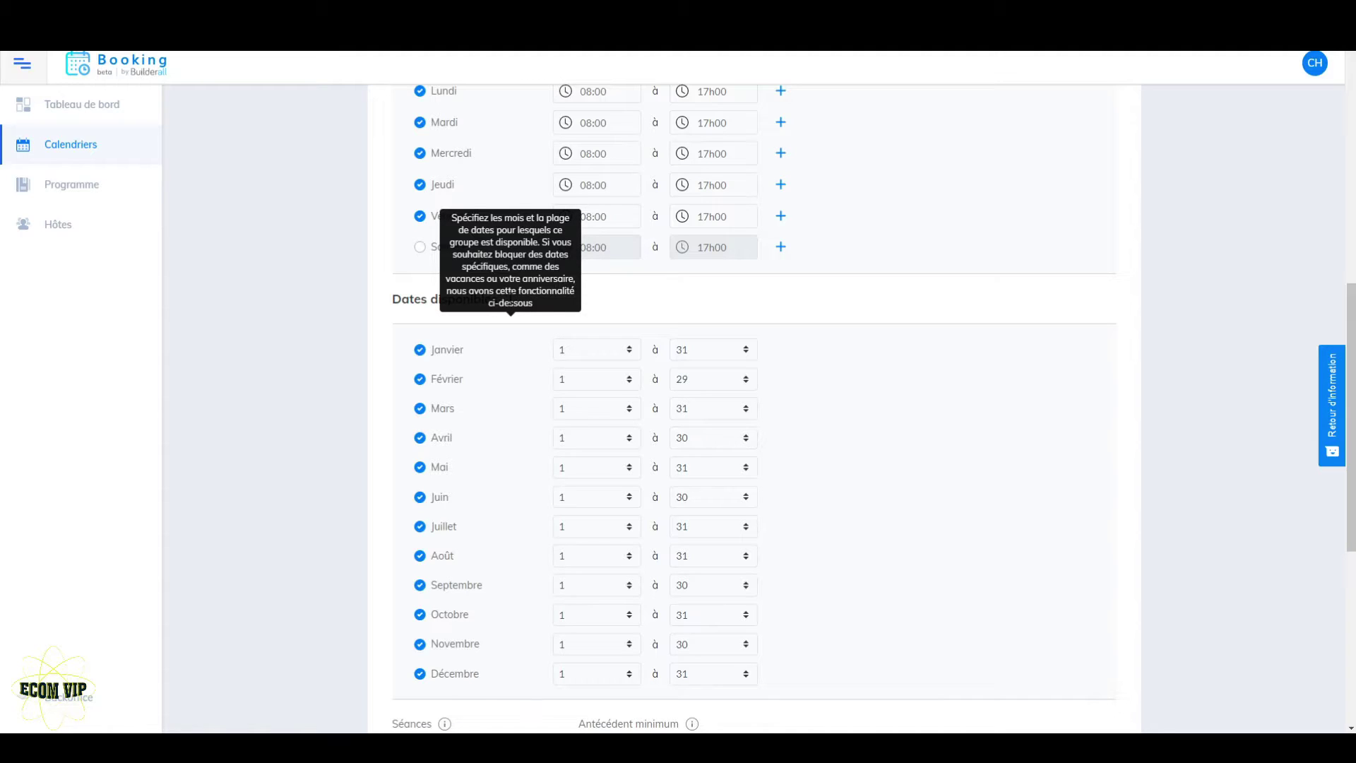
pyautogui.scroll(-2, 510, 298)
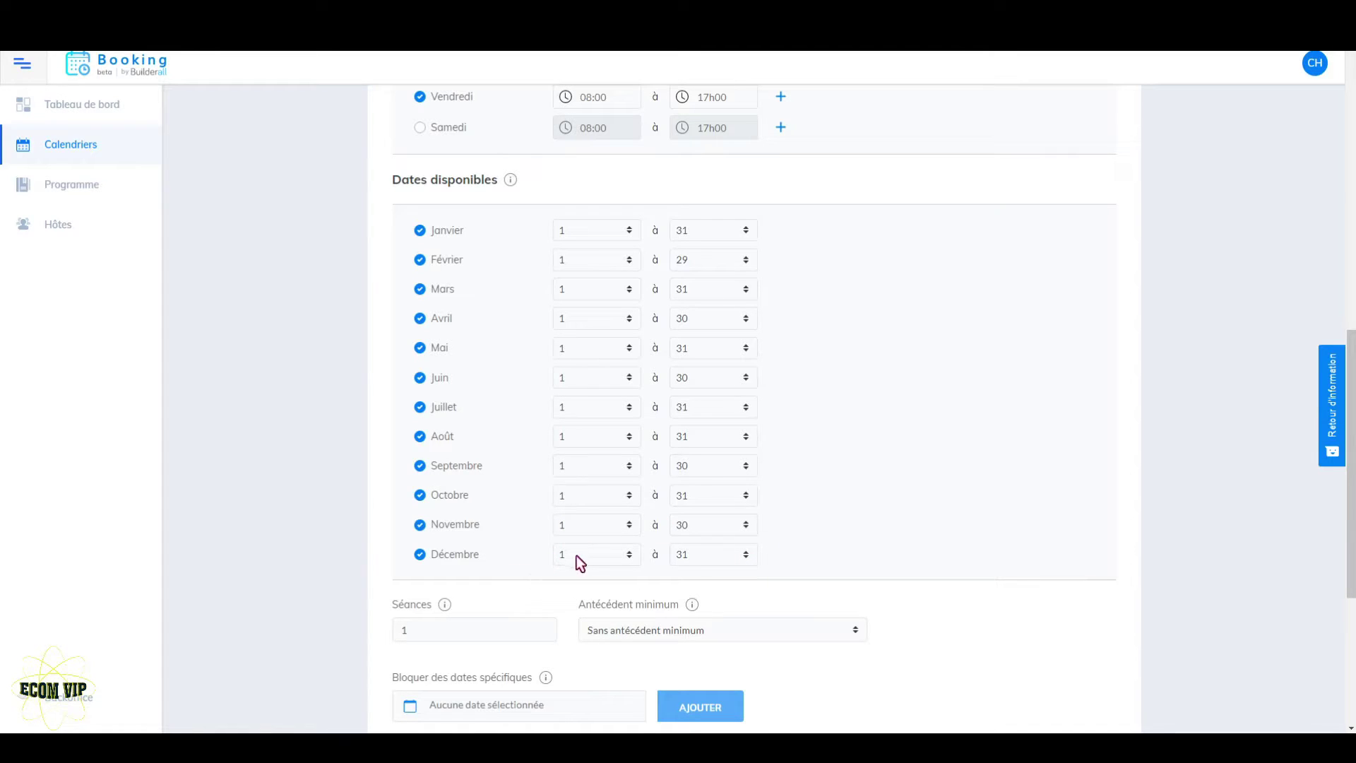
pyautogui.scroll(-2, 904, 363)
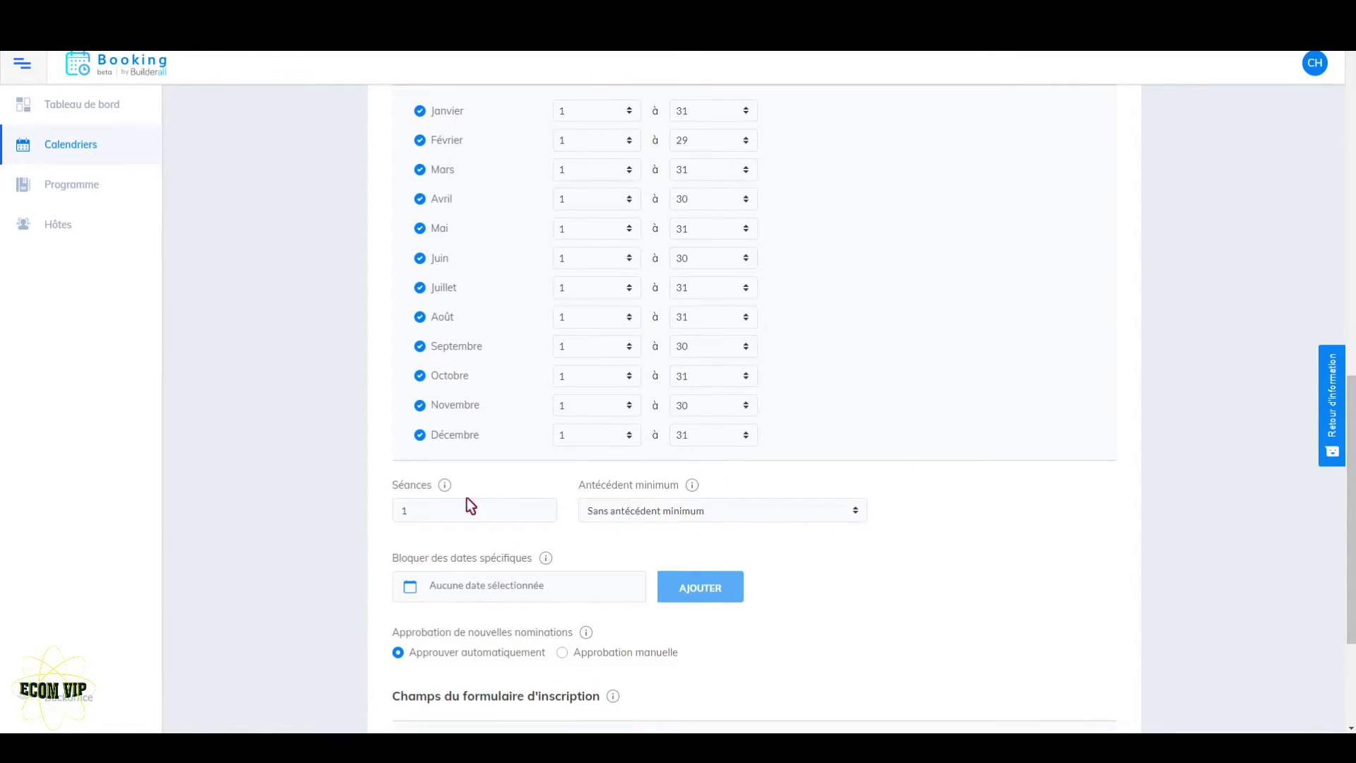
pyautogui.moveTo(444, 485)
pyautogui.click(854, 512)
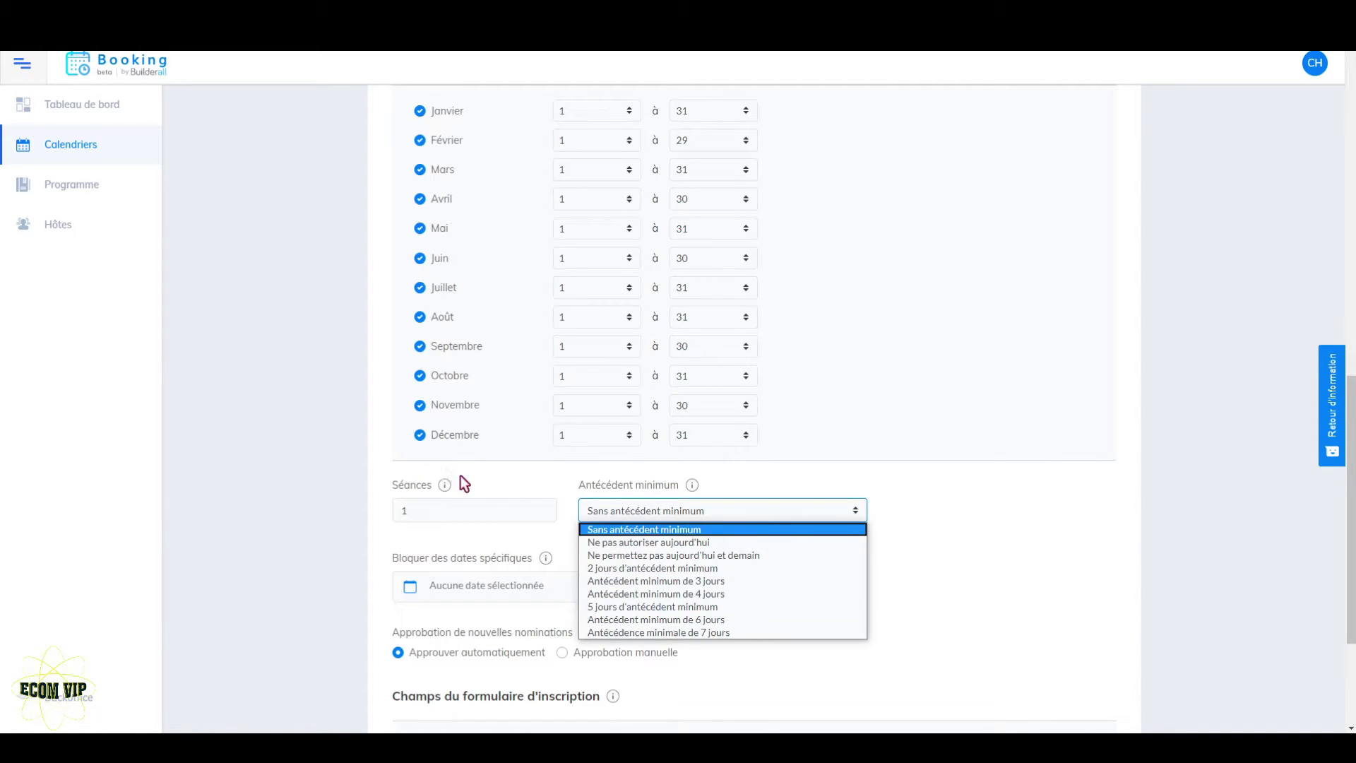
pyautogui.click(959, 523)
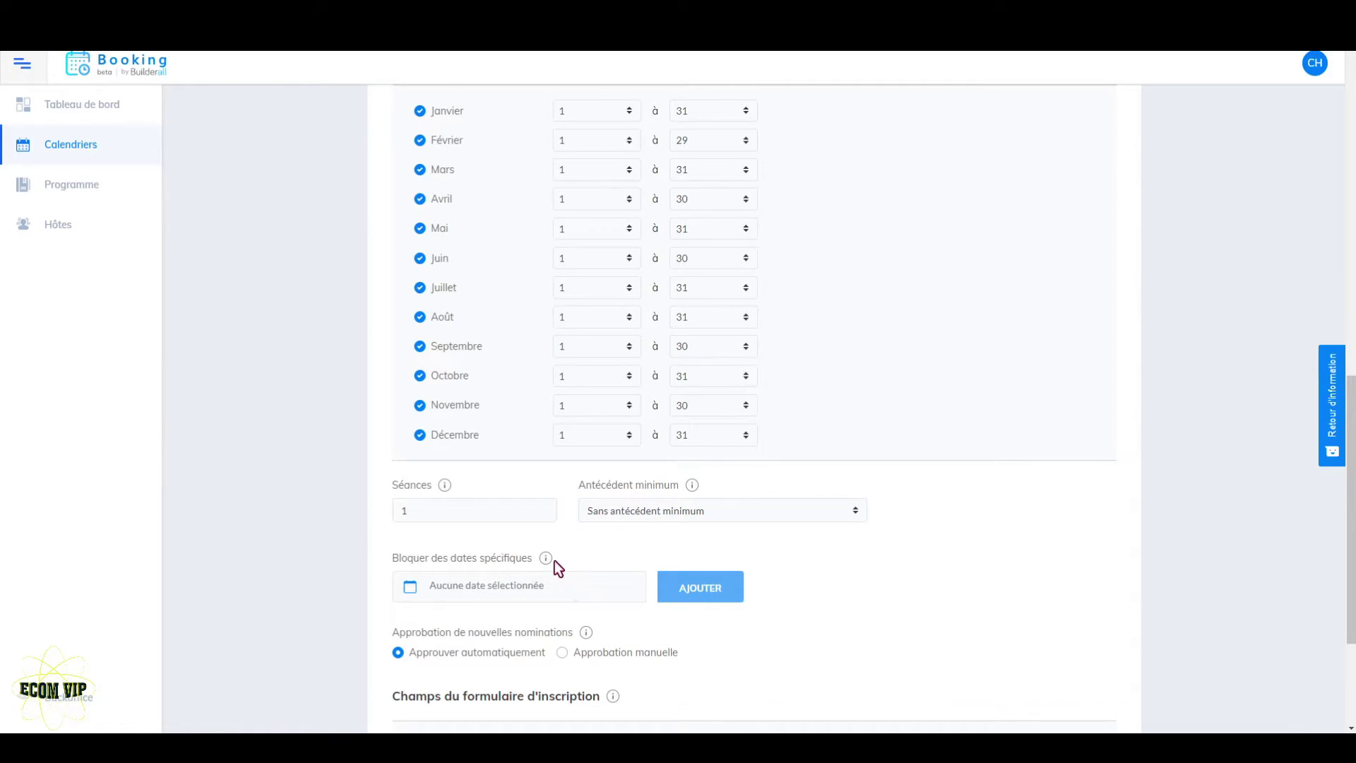
pyautogui.moveTo(545, 558)
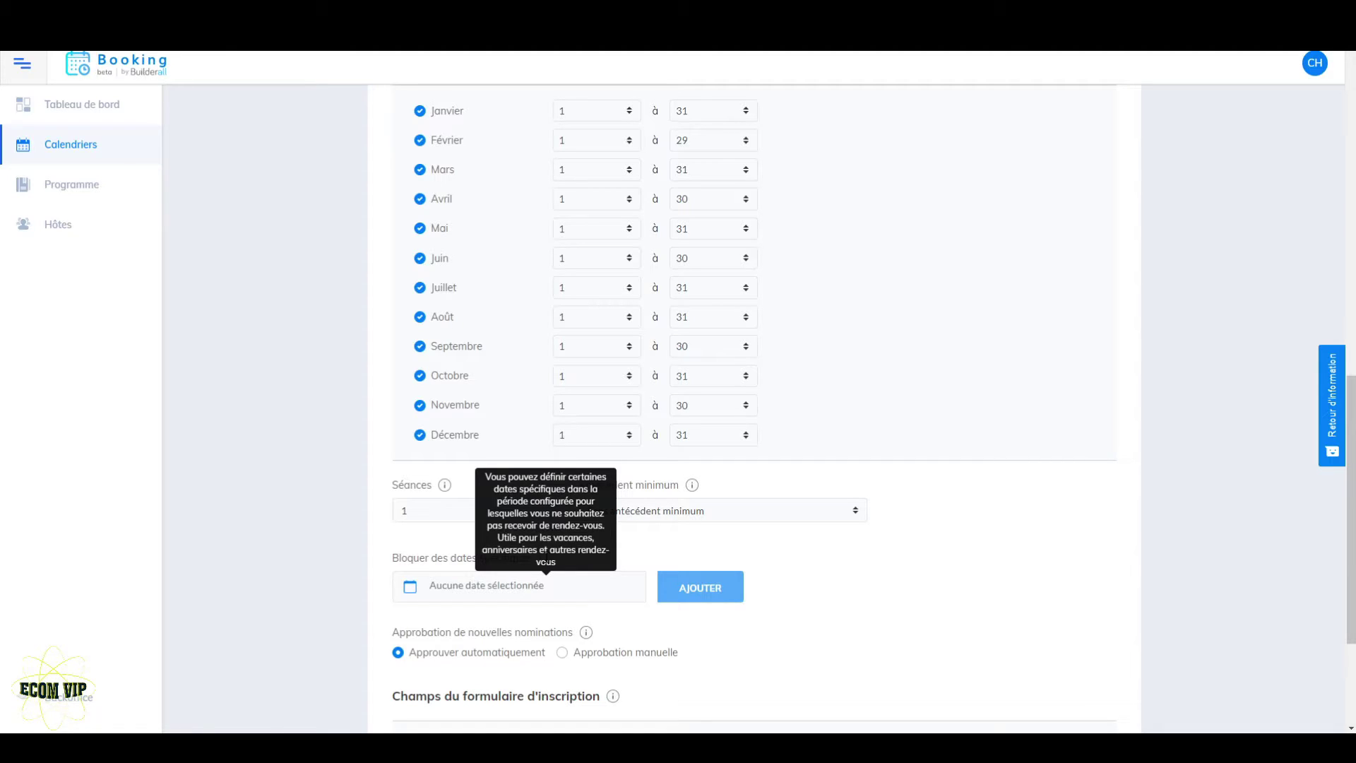
pyautogui.click(430, 594)
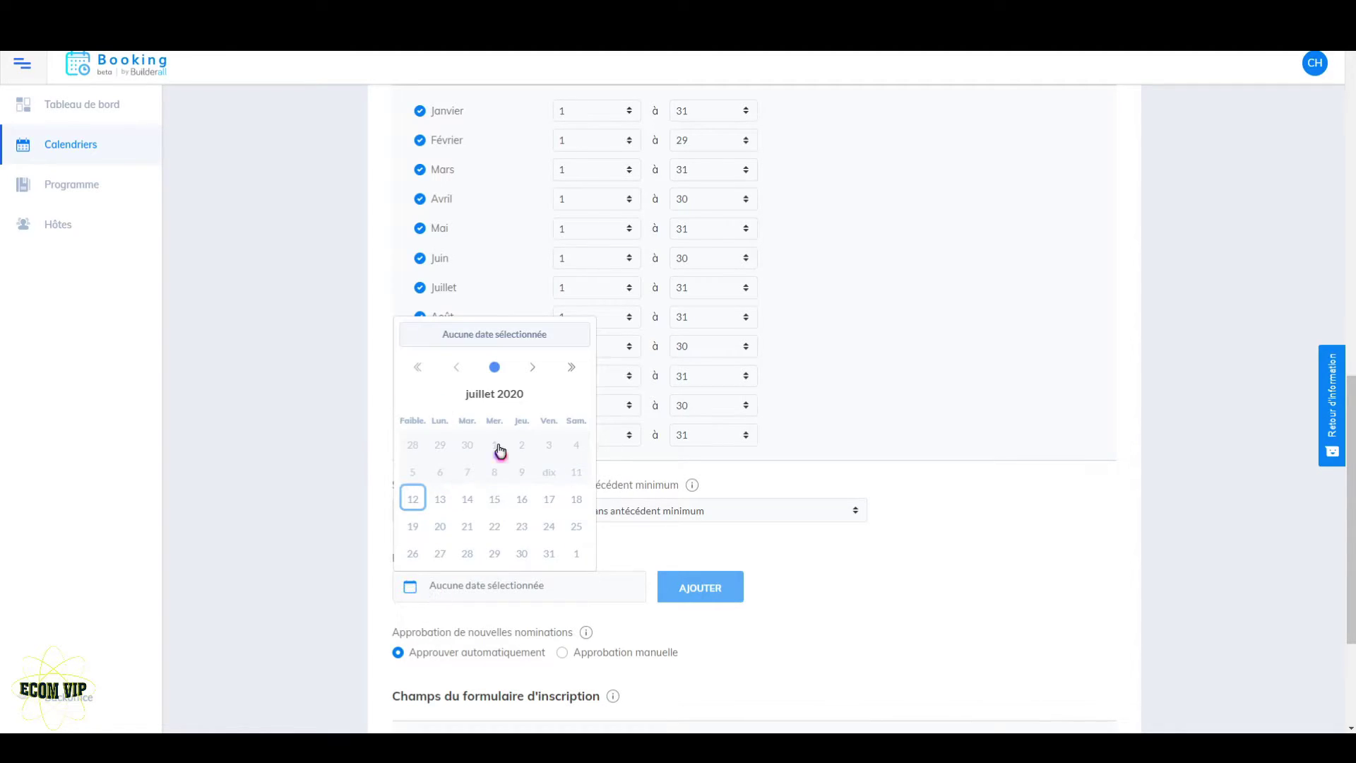
pyautogui.click(876, 591)
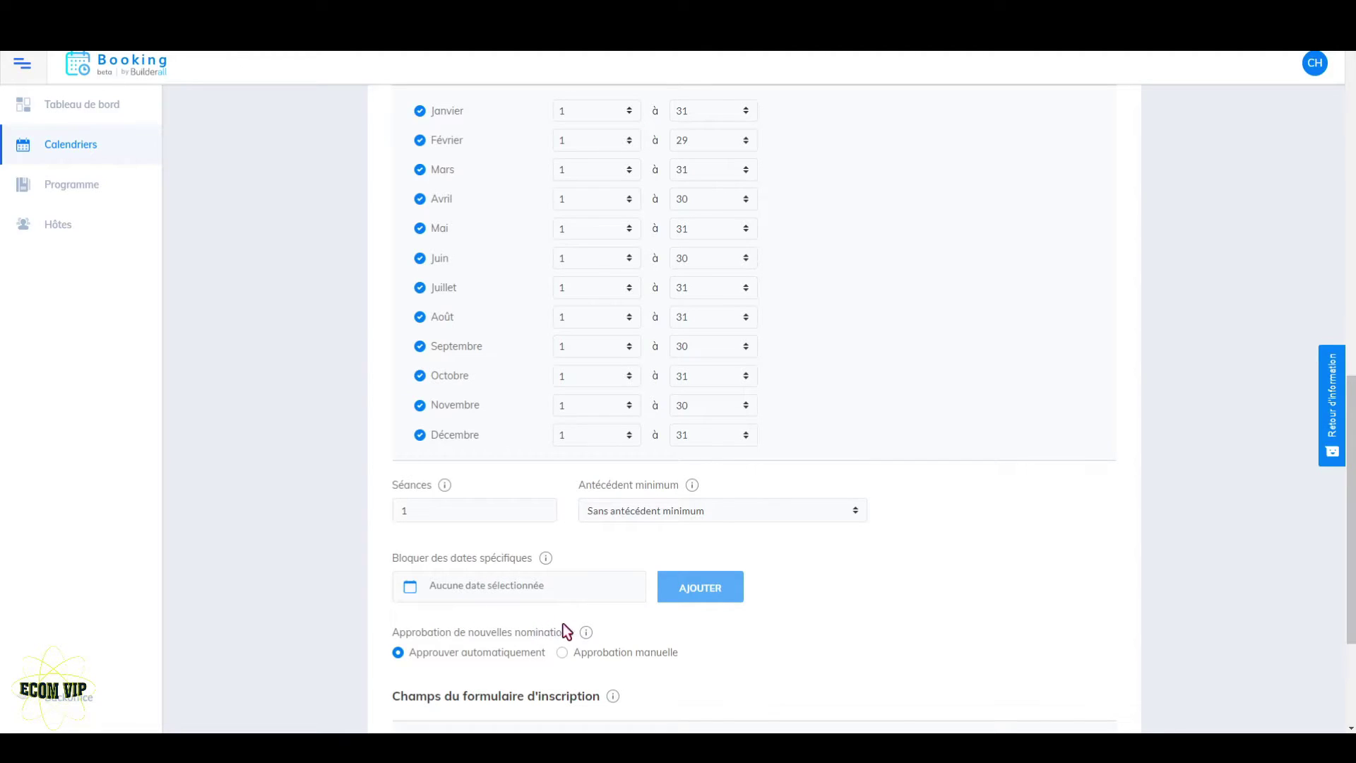
# Make the phone number mandatory in the registration form, and save the planning settings to continue
pyautogui.scroll(-3, 564, 631)
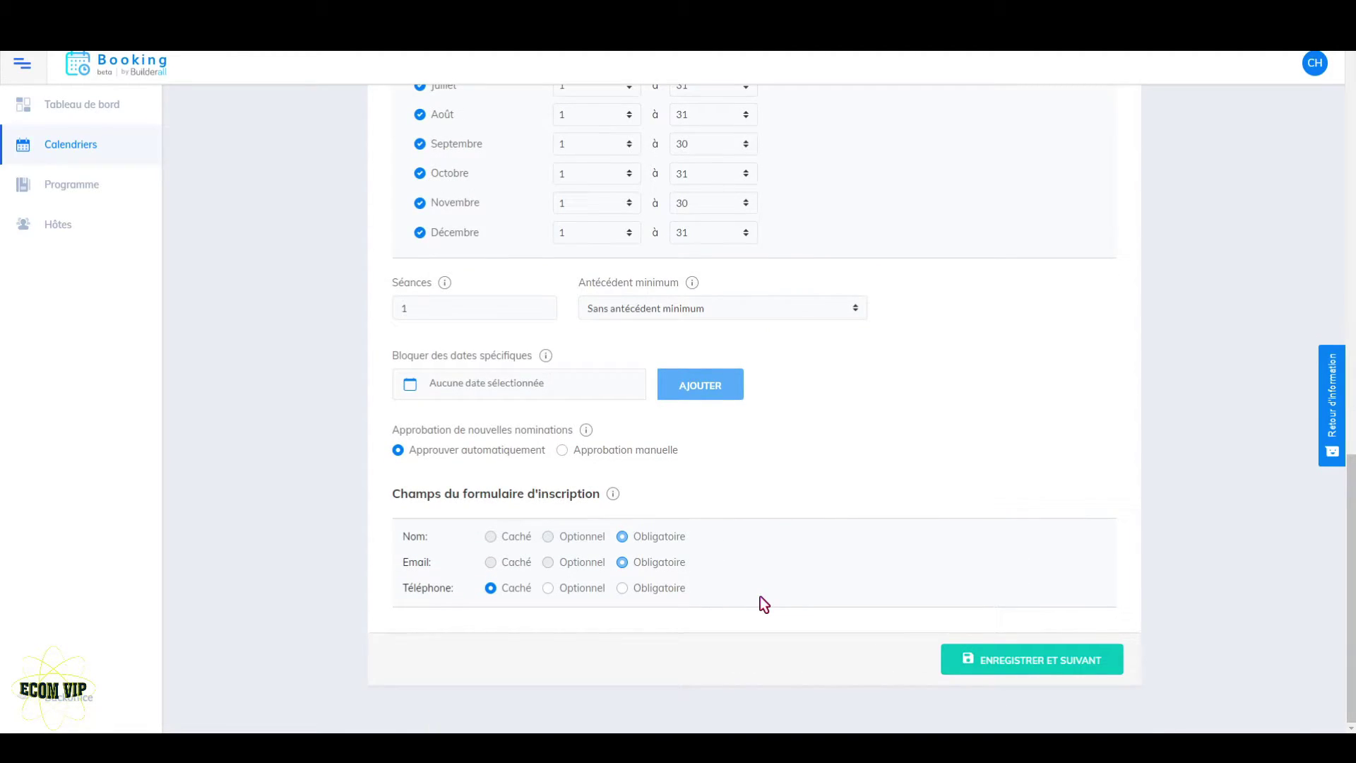
pyautogui.click(623, 588)
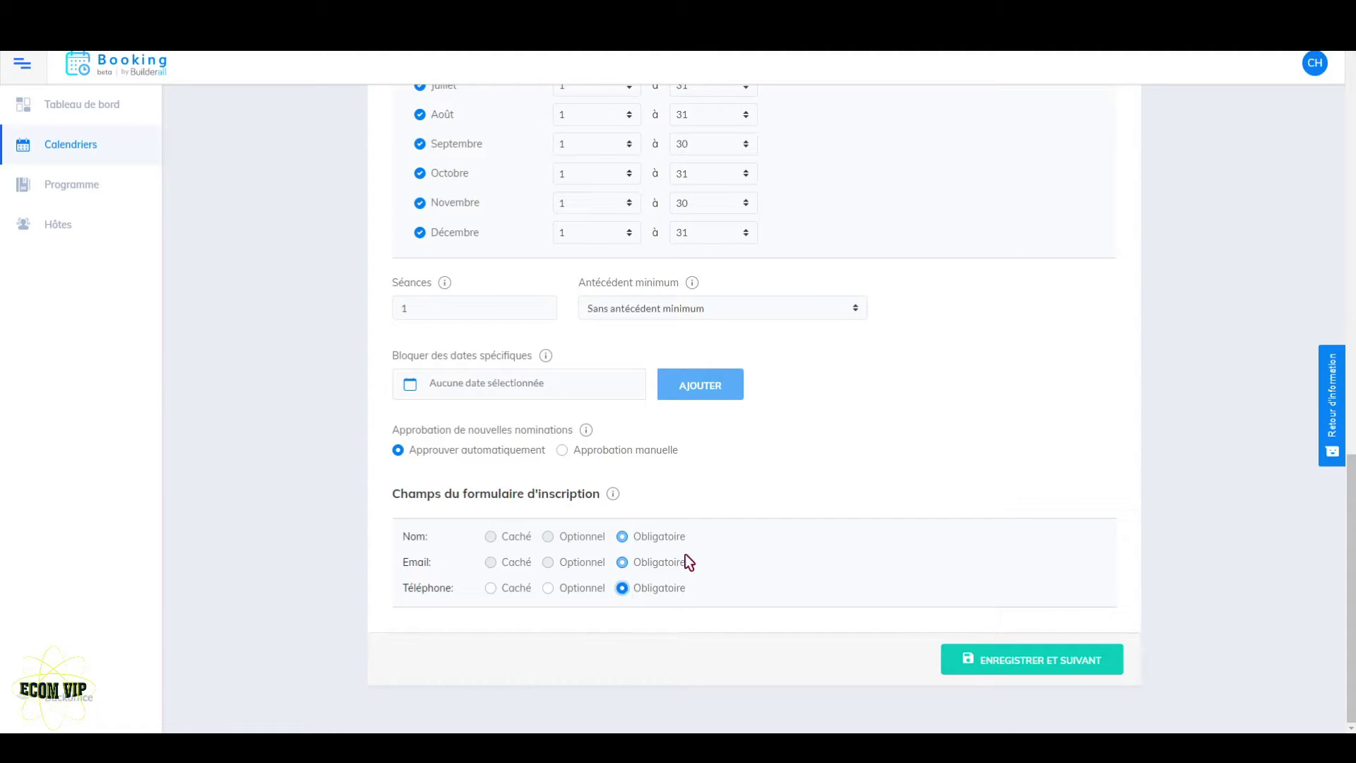
pyautogui.click(1027, 662)
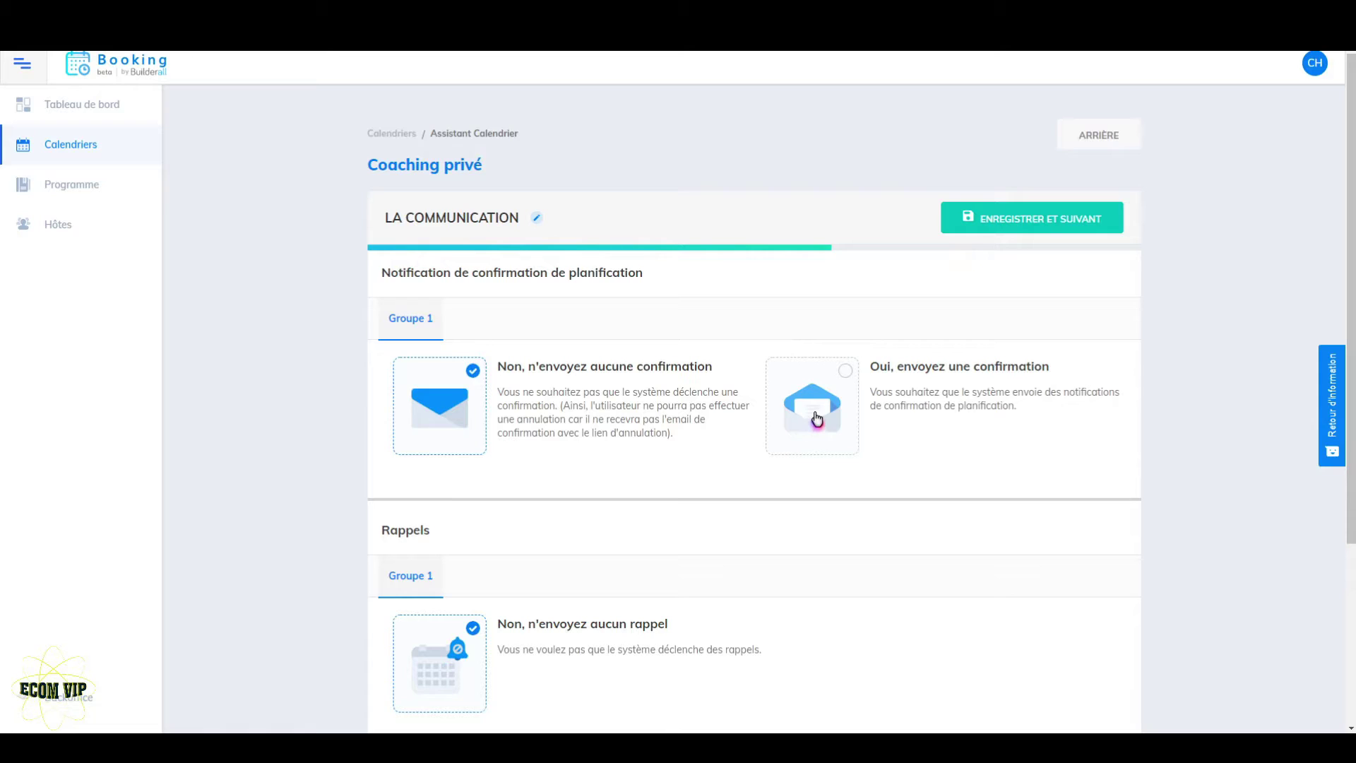
# Enable the scheduling confirmation for Groupe 1 and review its notification's available variables and SMS version, discarding any edits
pyautogui.click(844, 388)
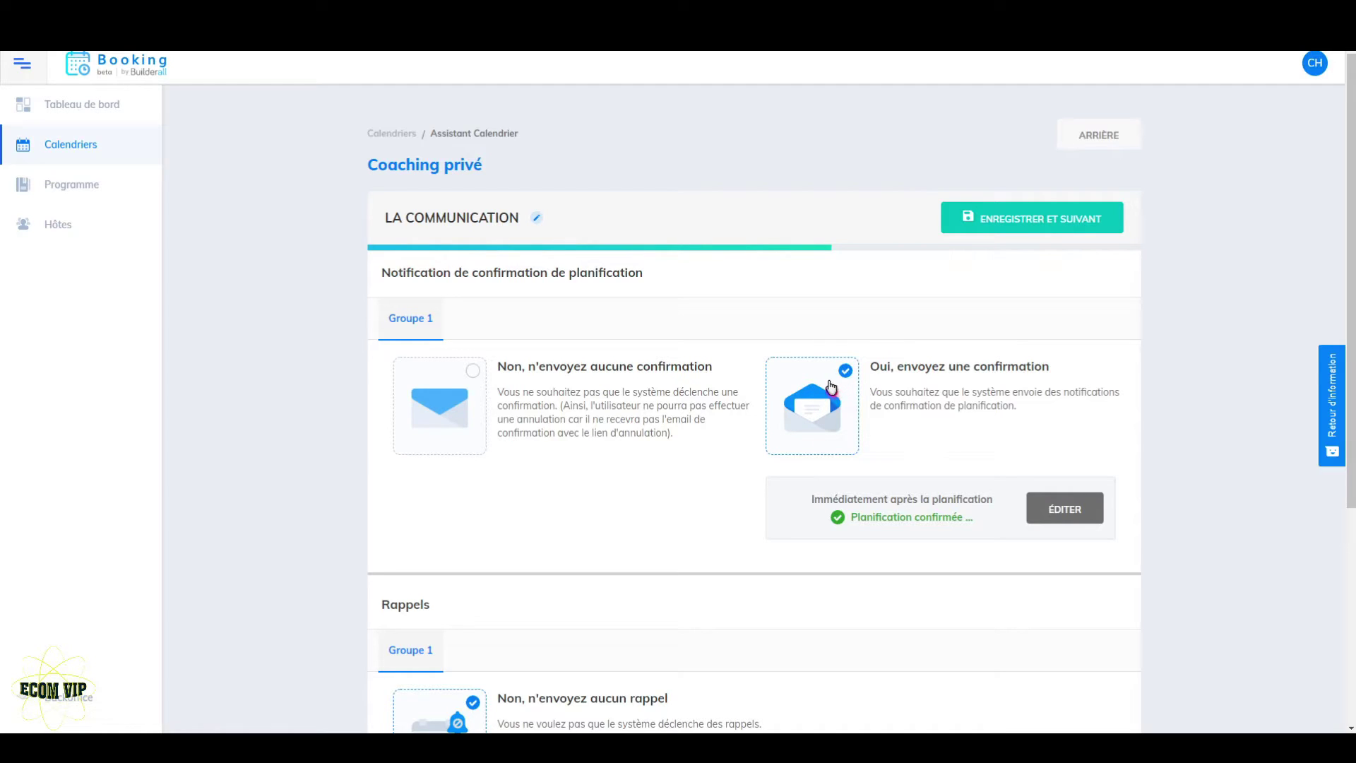
pyautogui.click(1079, 514)
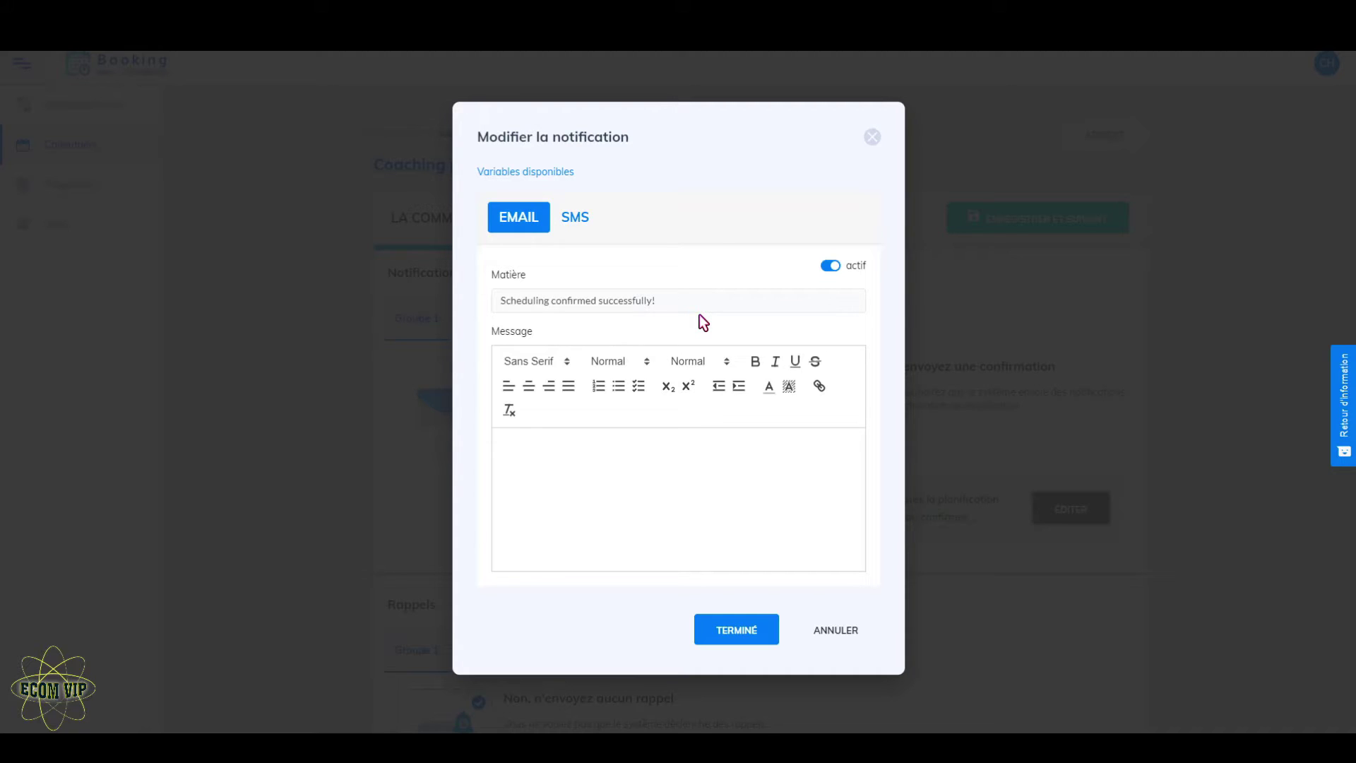
pyautogui.click(506, 173)
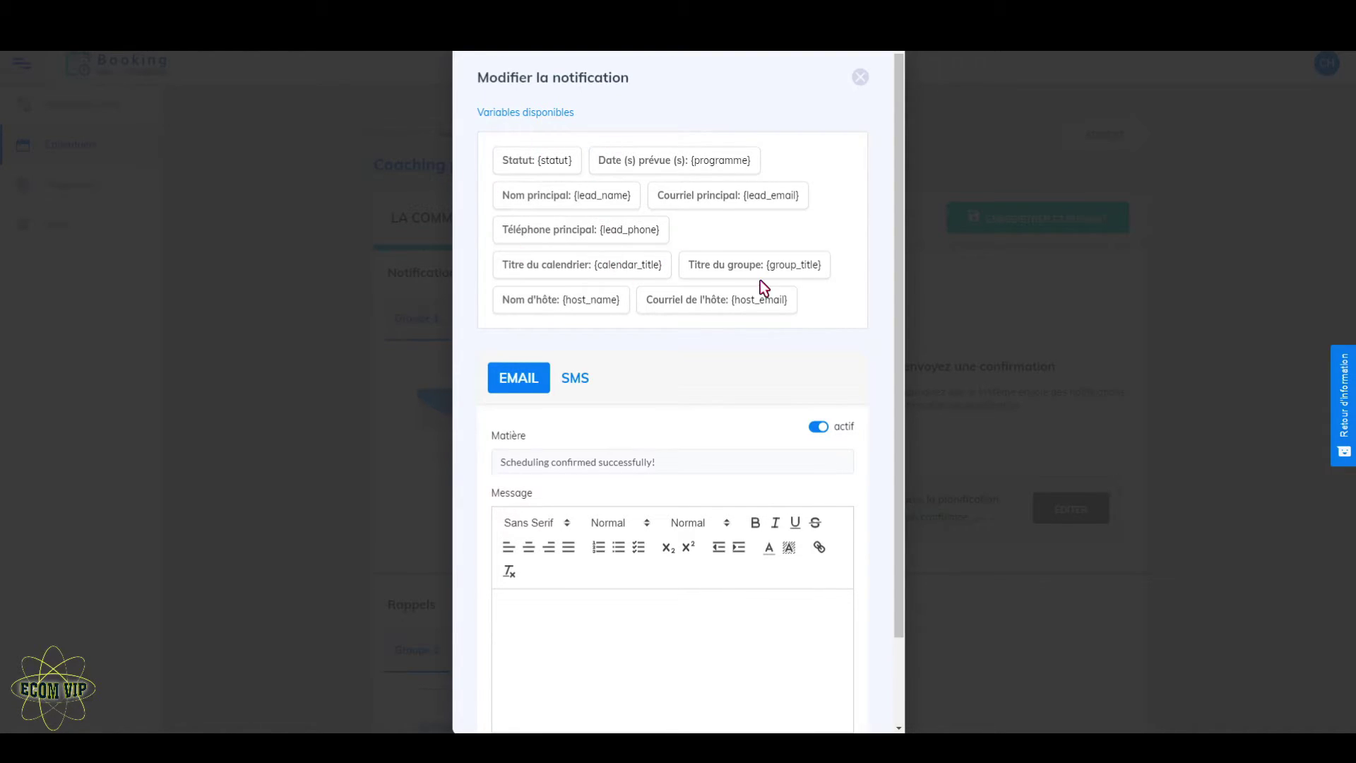
pyautogui.click(584, 384)
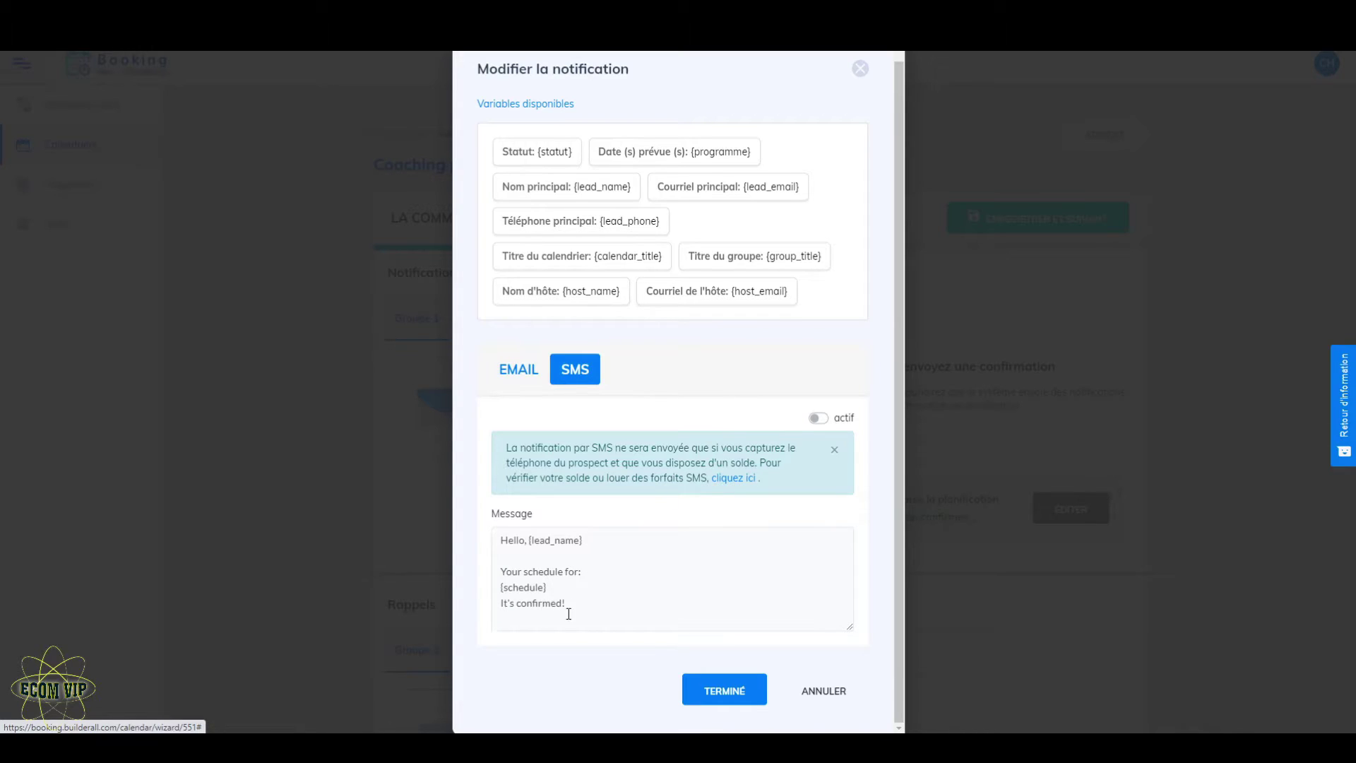
pyautogui.click(818, 418)
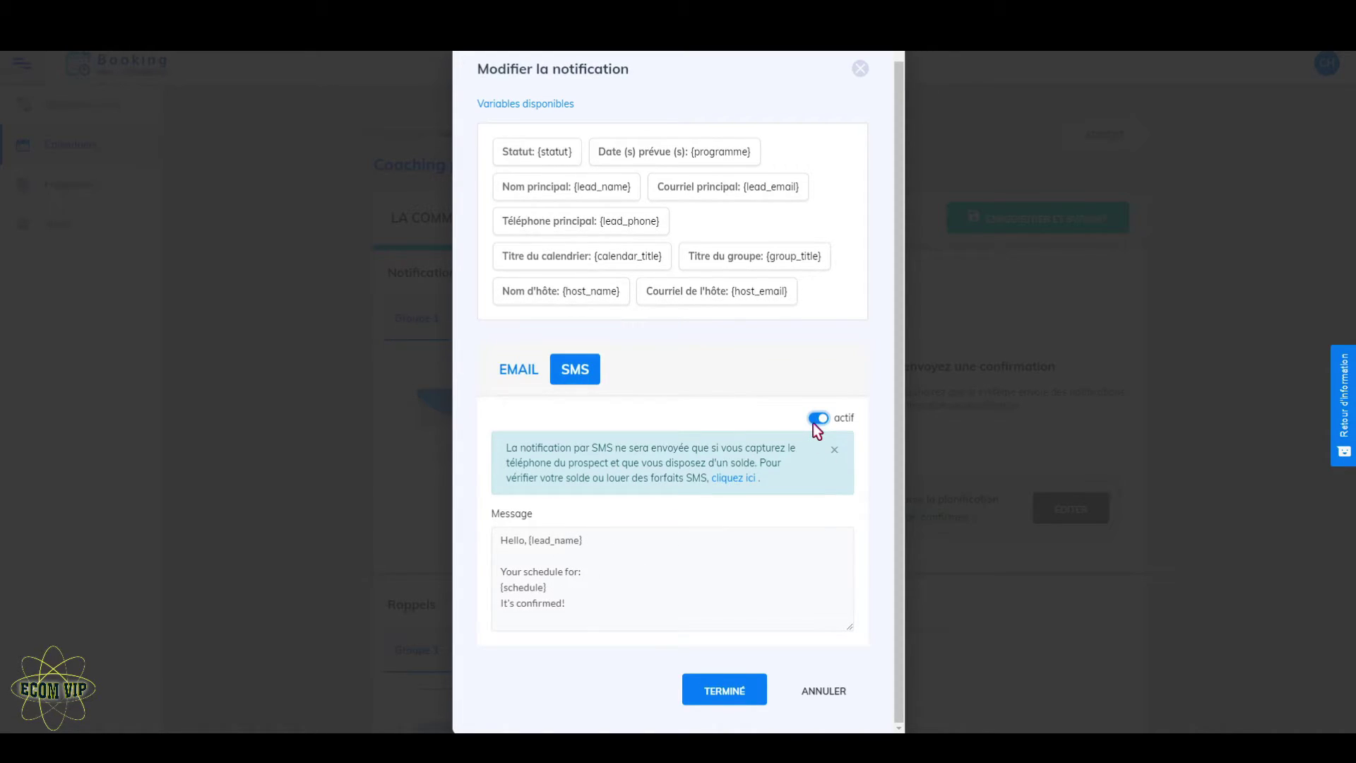
pyautogui.click(813, 420)
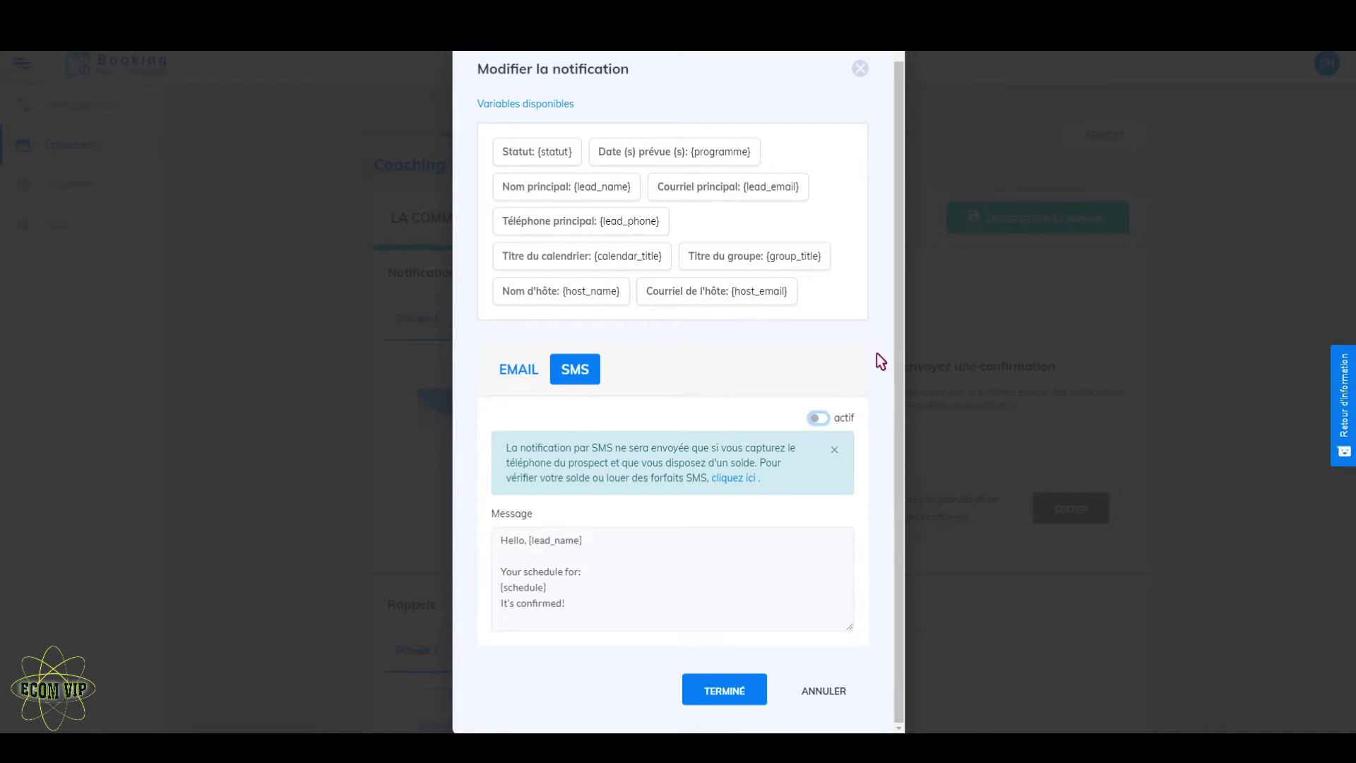
pyautogui.click(837, 690)
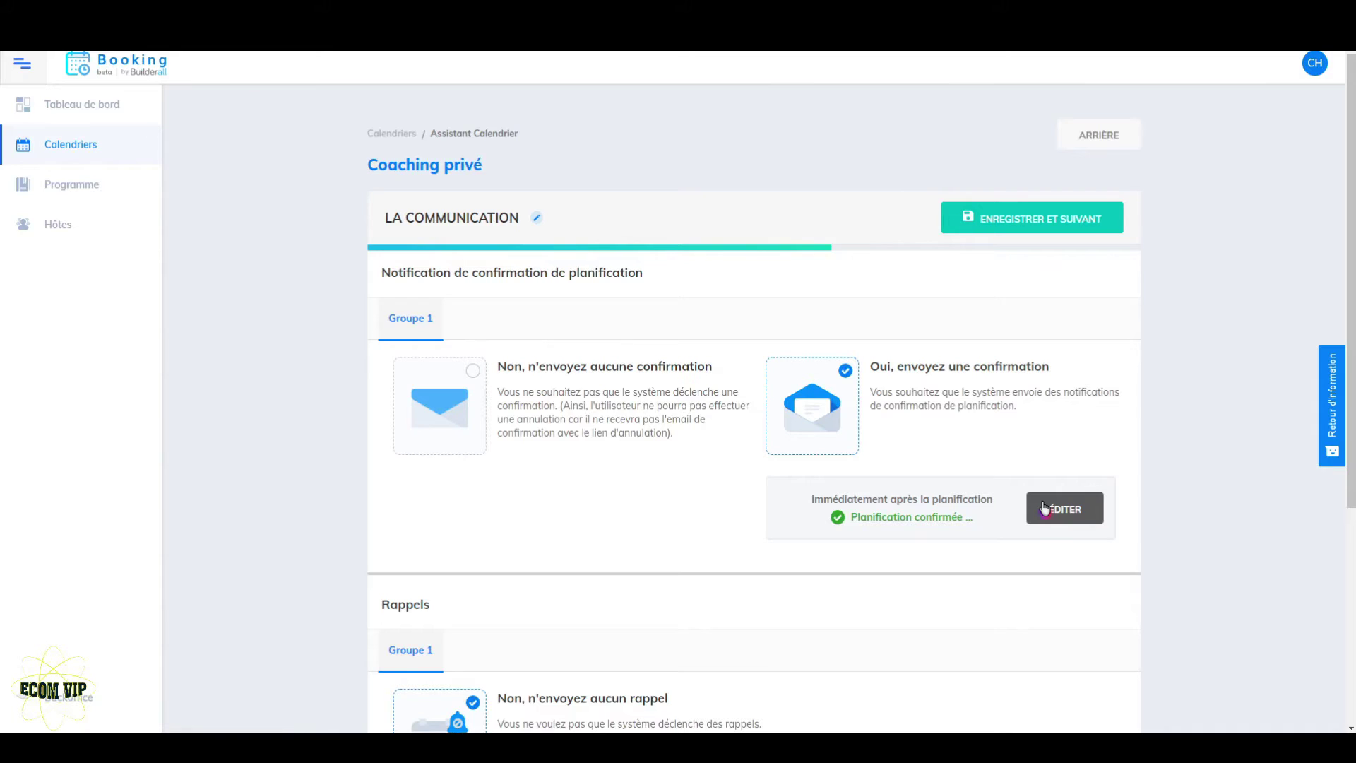
# Enable reminders for Groupe 1 and add a new reminder
pyautogui.scroll(-5, 808, 537)
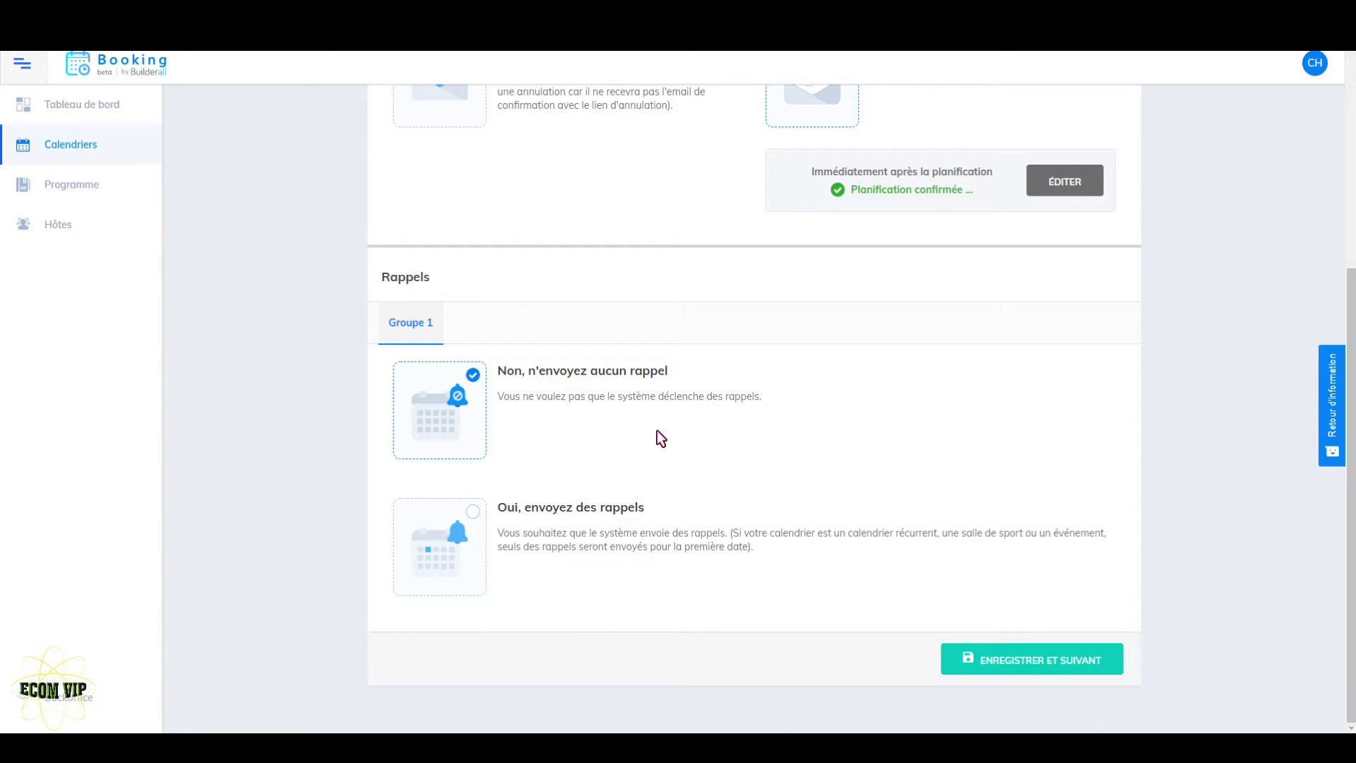
pyautogui.click(472, 531)
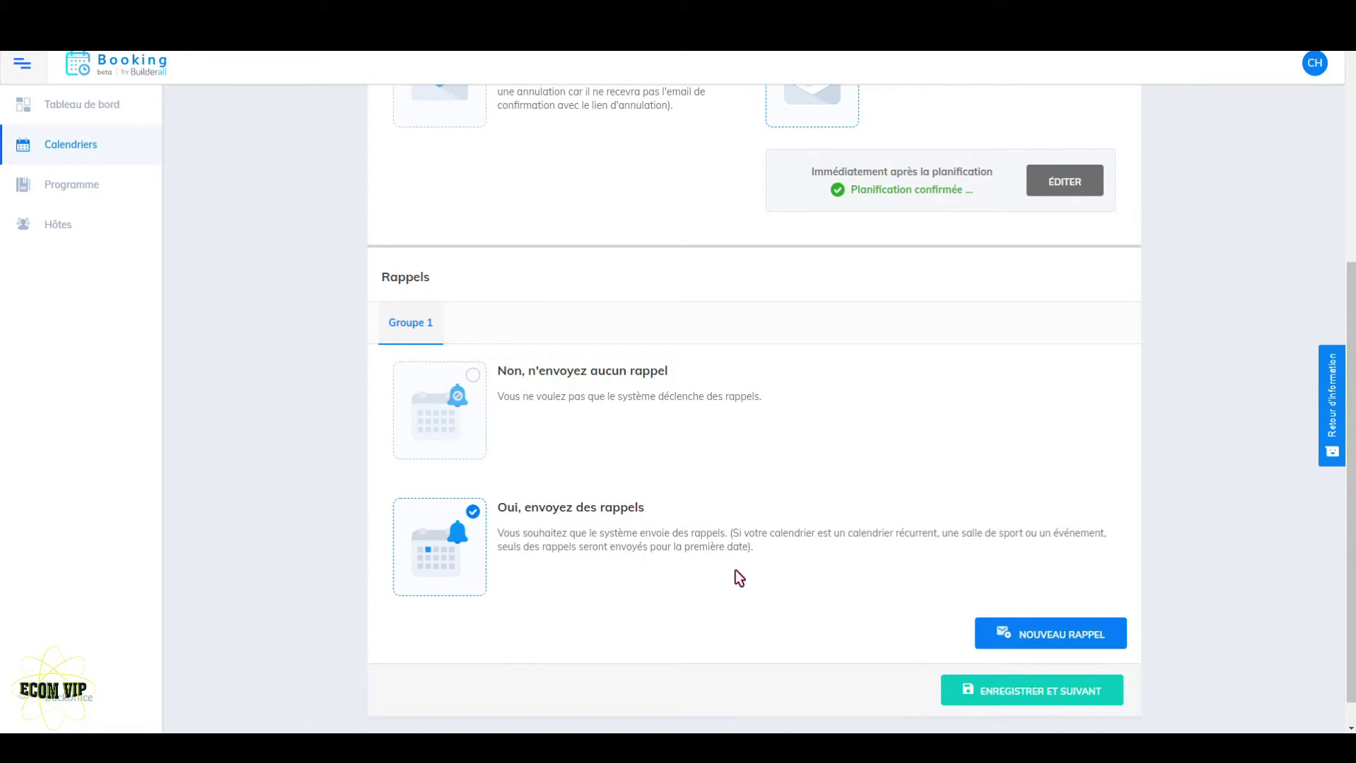
pyautogui.click(1069, 645)
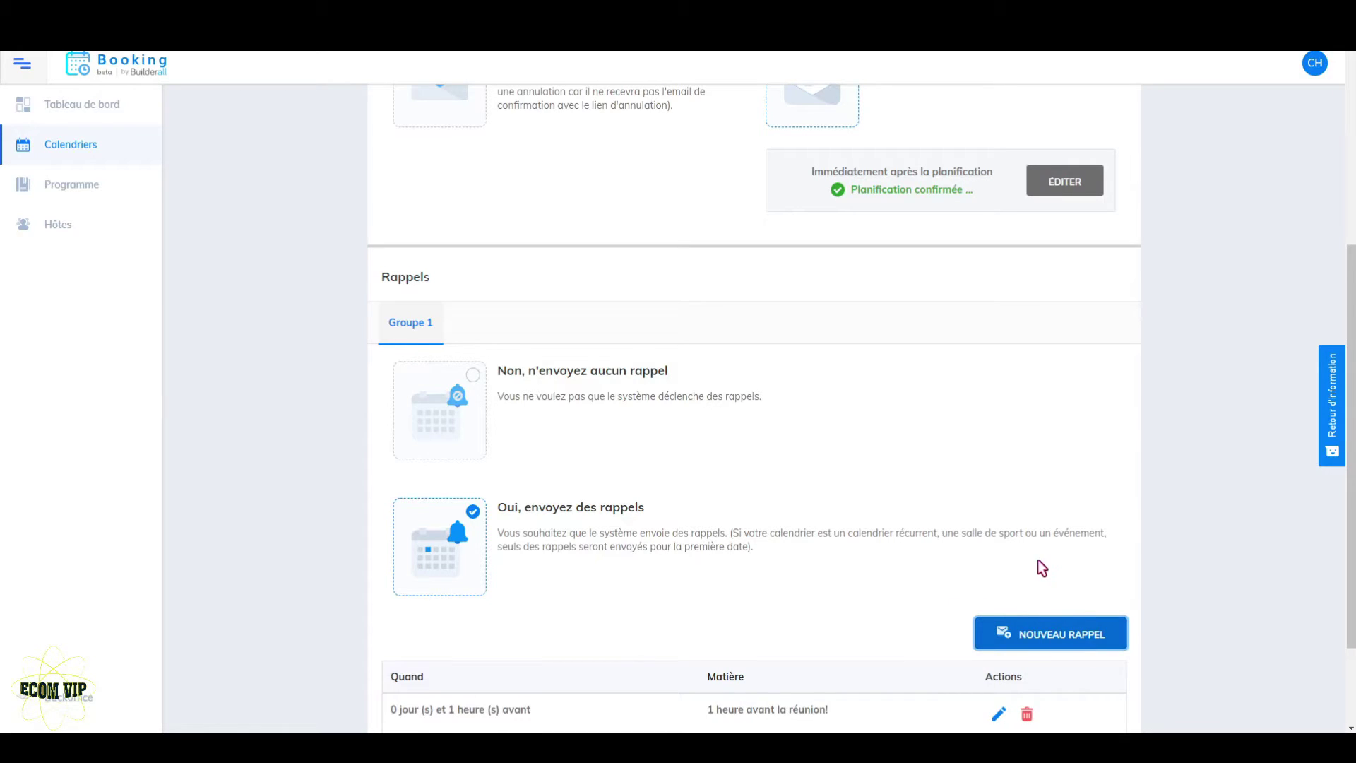
pyautogui.scroll(-2, 1038, 562)
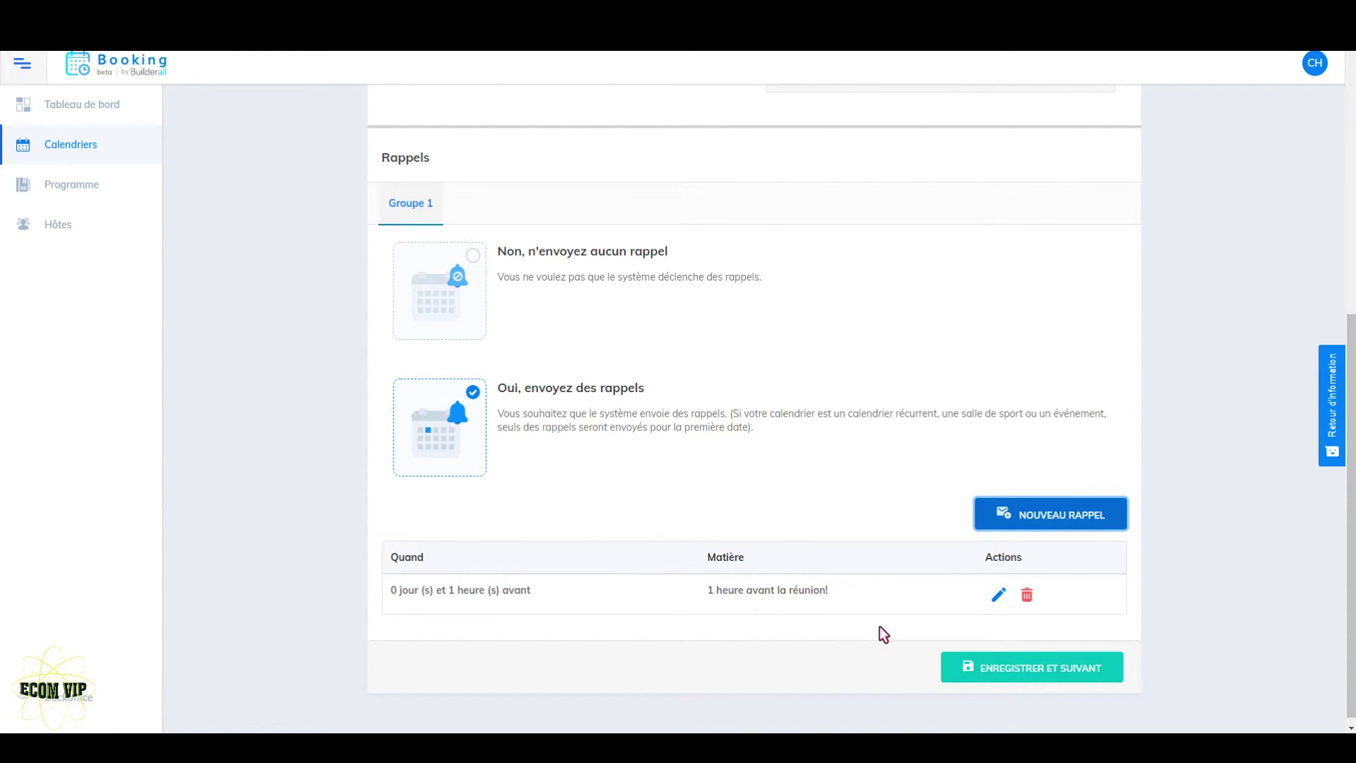
# Review the reminder's email version, keeping it at 0 days and 1 hour before, and save the communication settings to continue
pyautogui.click(998, 595)
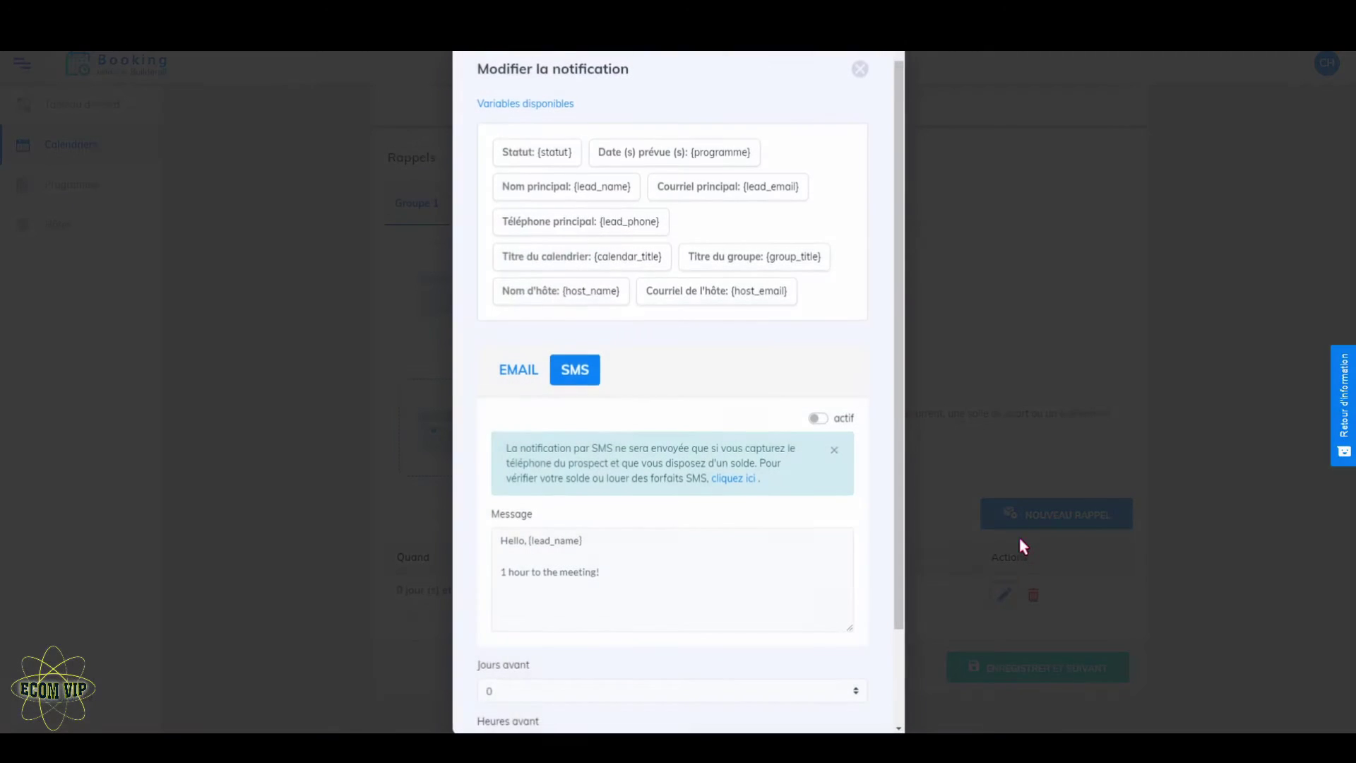
pyautogui.click(522, 369)
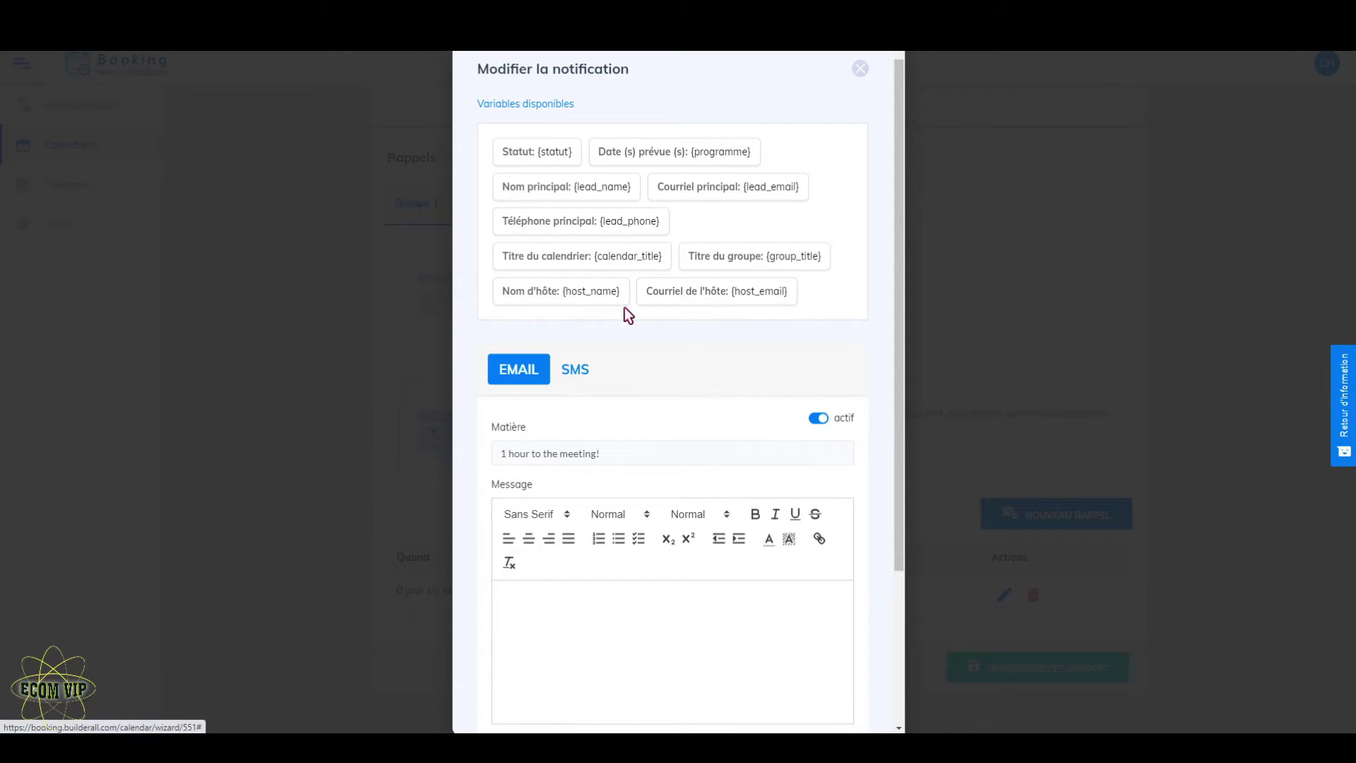
pyautogui.scroll(-3, 689, 416)
pyautogui.scroll(2, 684, 406)
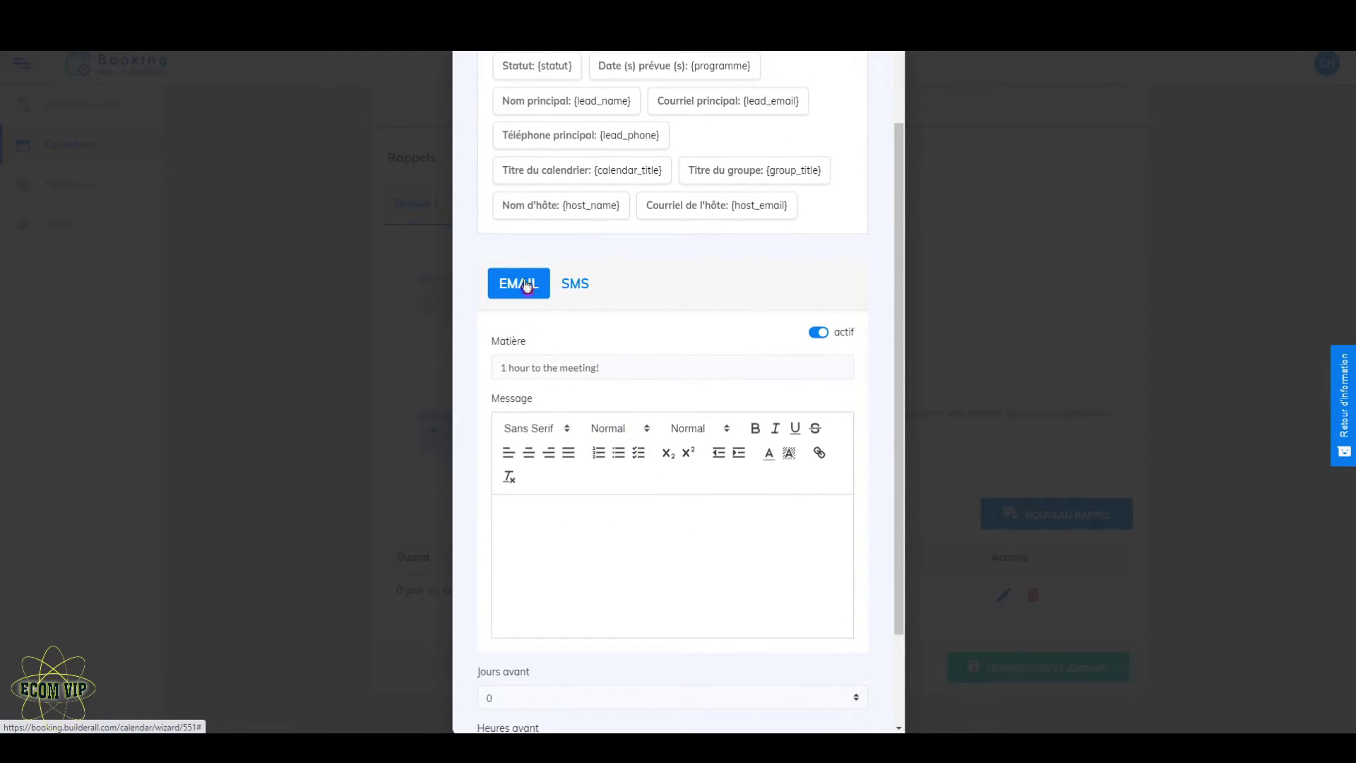
pyautogui.scroll(-2, 736, 409)
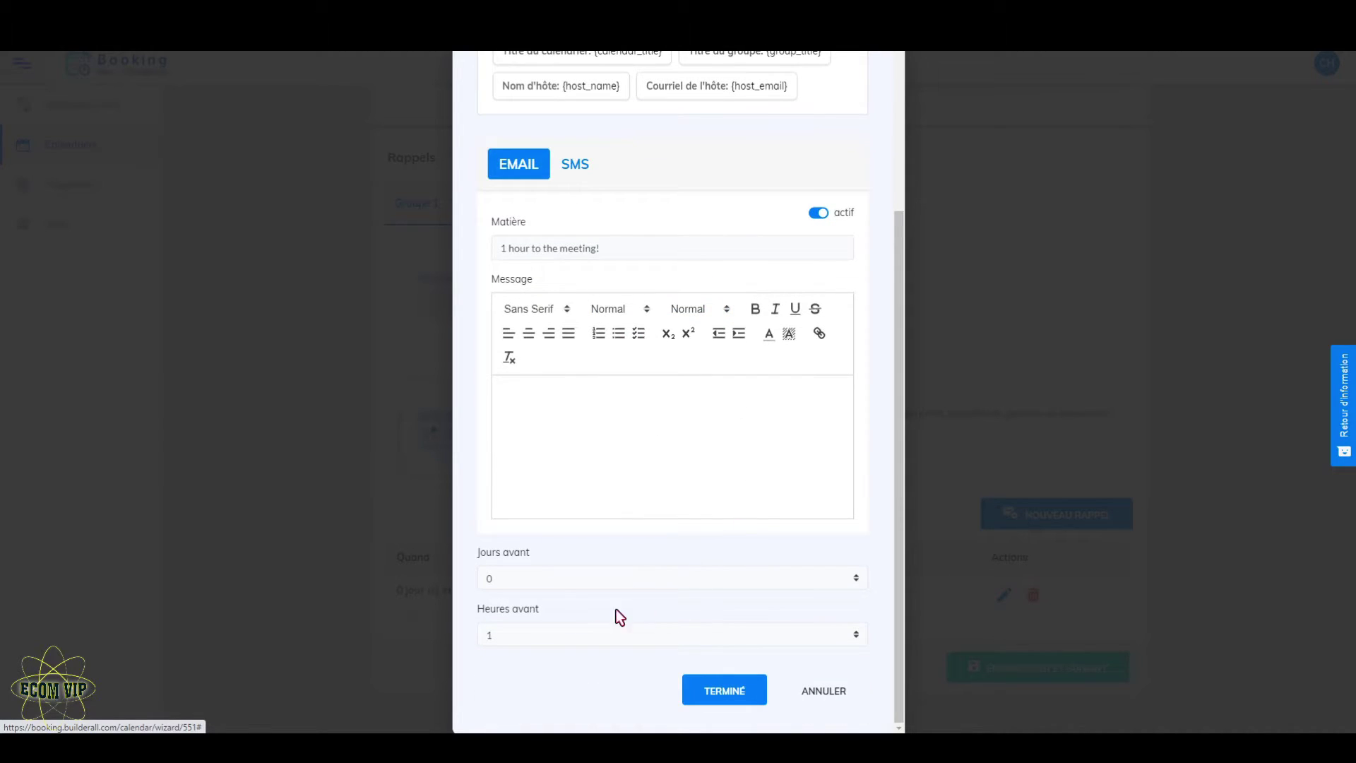
pyautogui.click(853, 580)
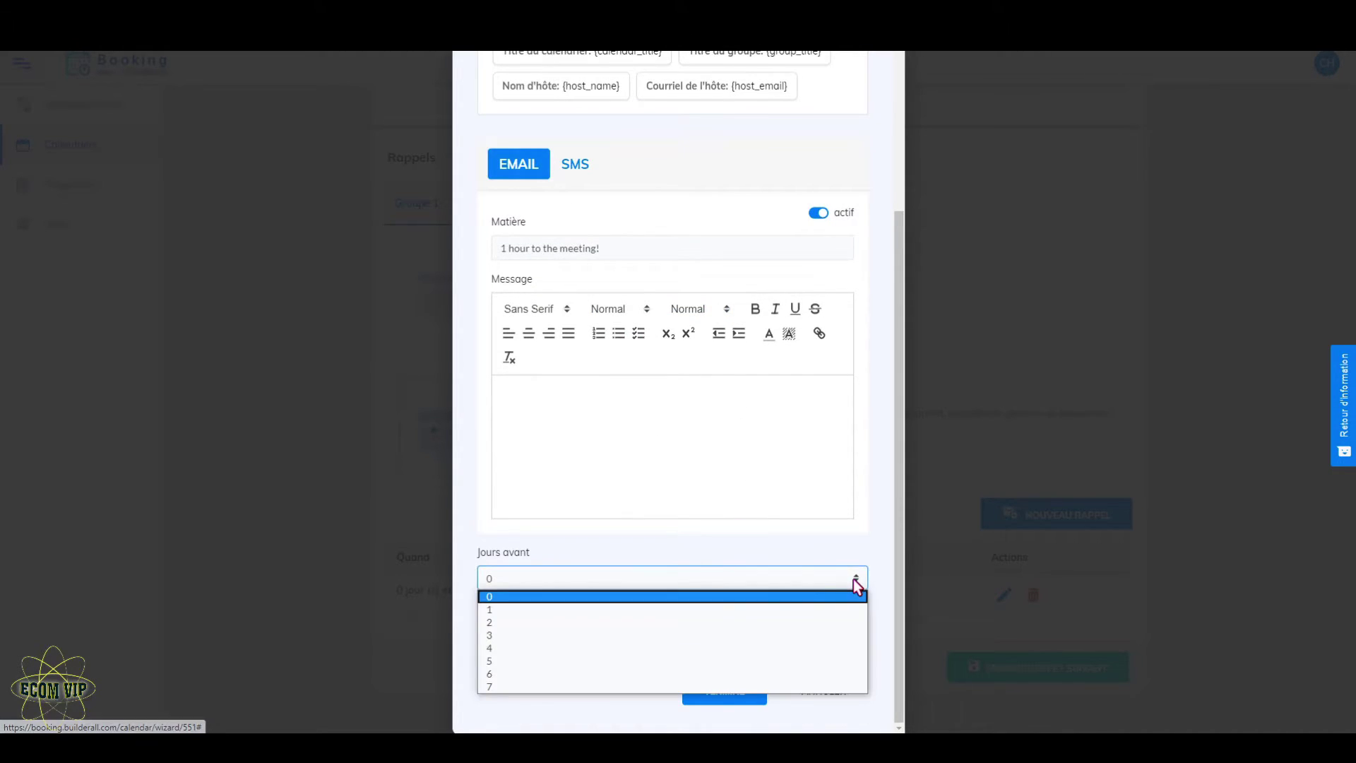
pyautogui.click(763, 577)
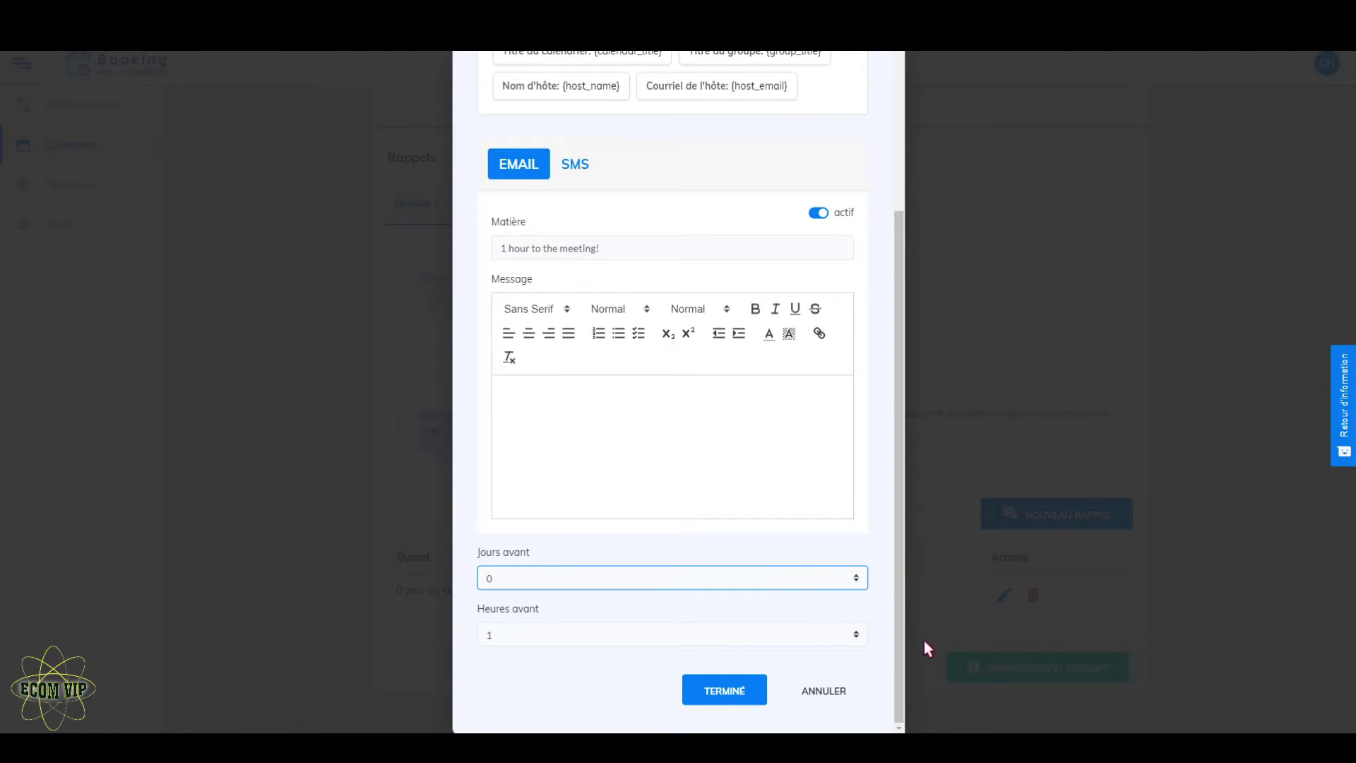
pyautogui.click(726, 693)
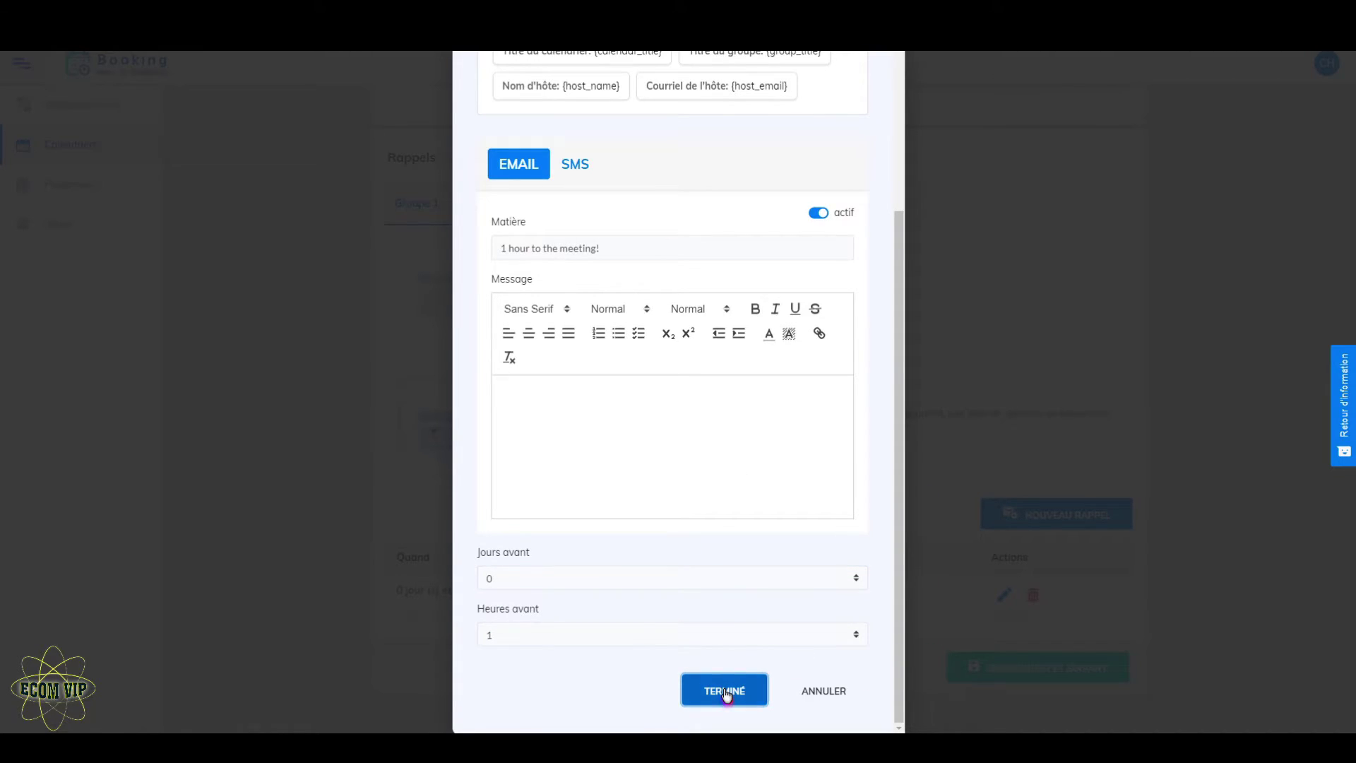
pyautogui.click(808, 712)
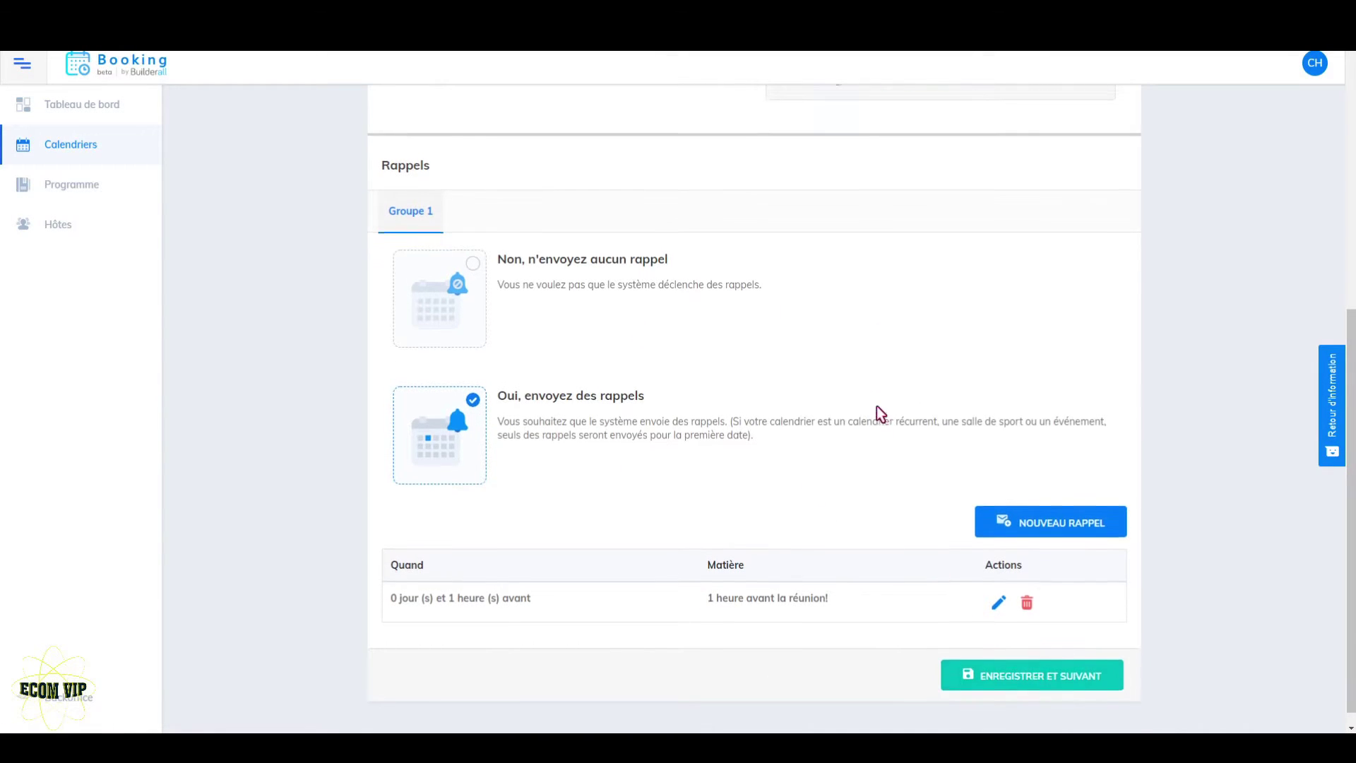
pyautogui.click(1019, 670)
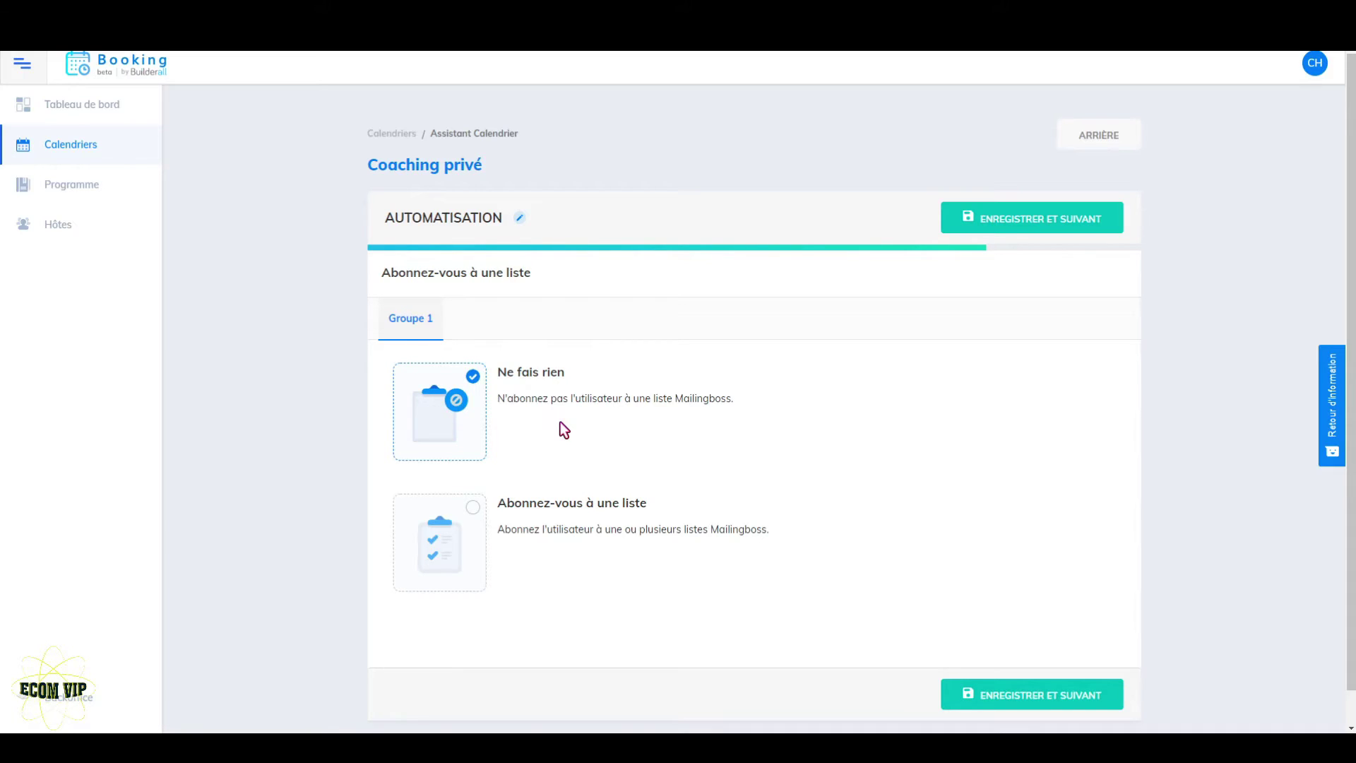
# Subscribe Groupe 1 bookers to the Coaching Privé Mailingboss list, and save the automation settings to finish the calendar
pyautogui.click(475, 507)
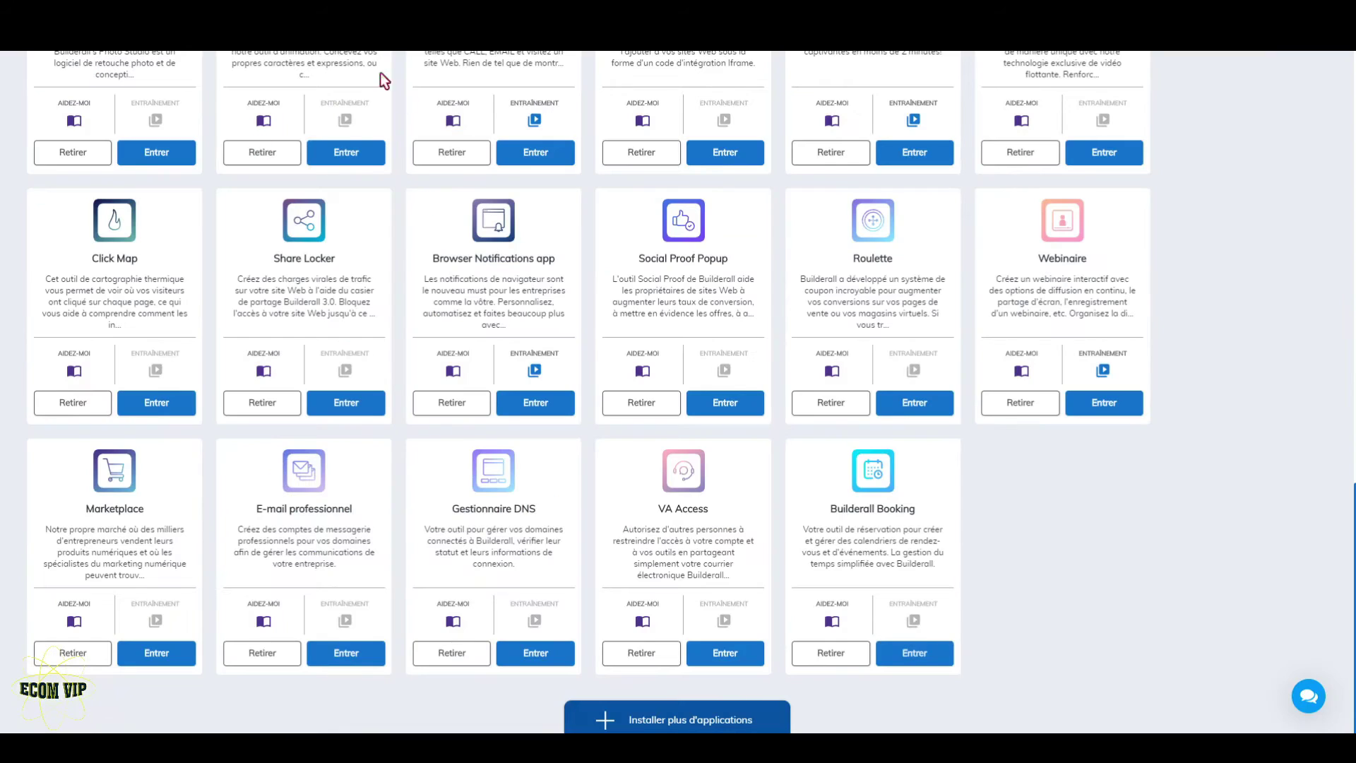
pyautogui.scroll(10, 382, 80)
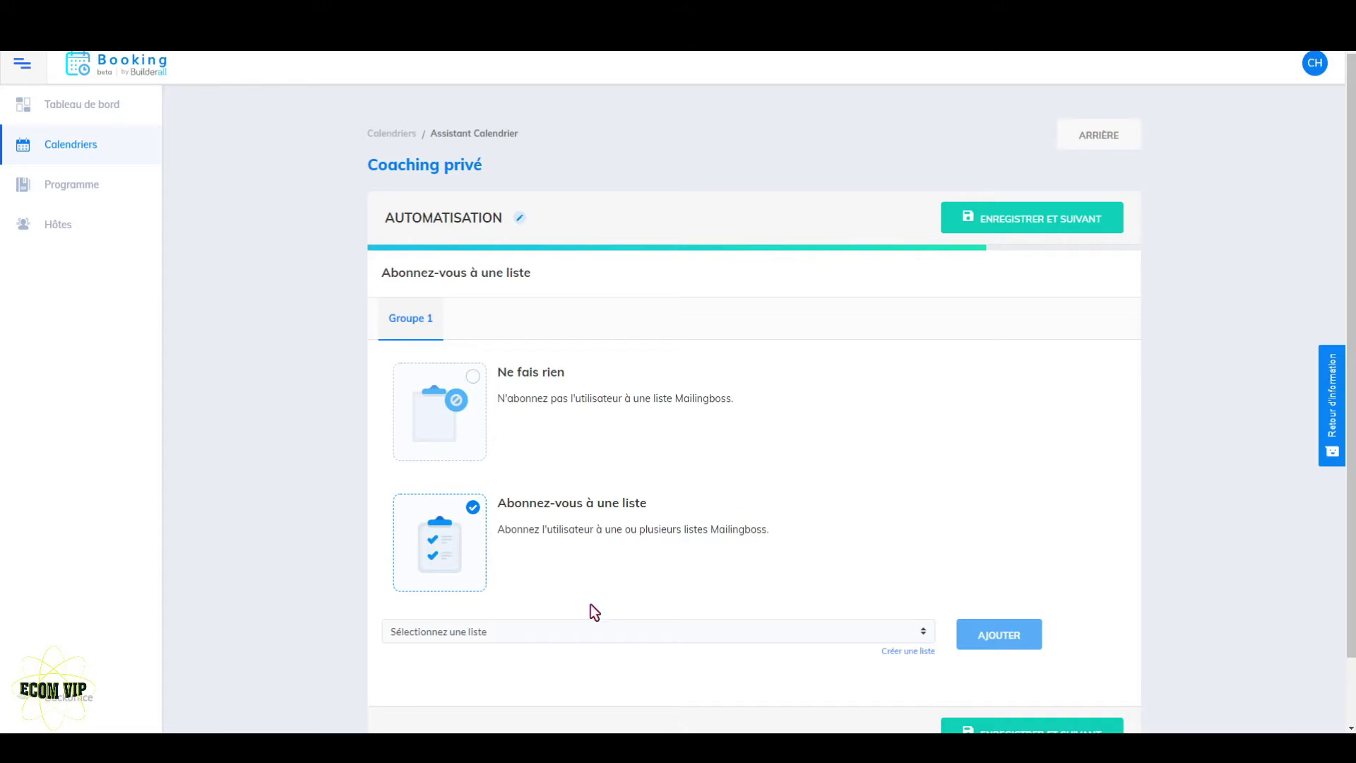
pyautogui.click(923, 630)
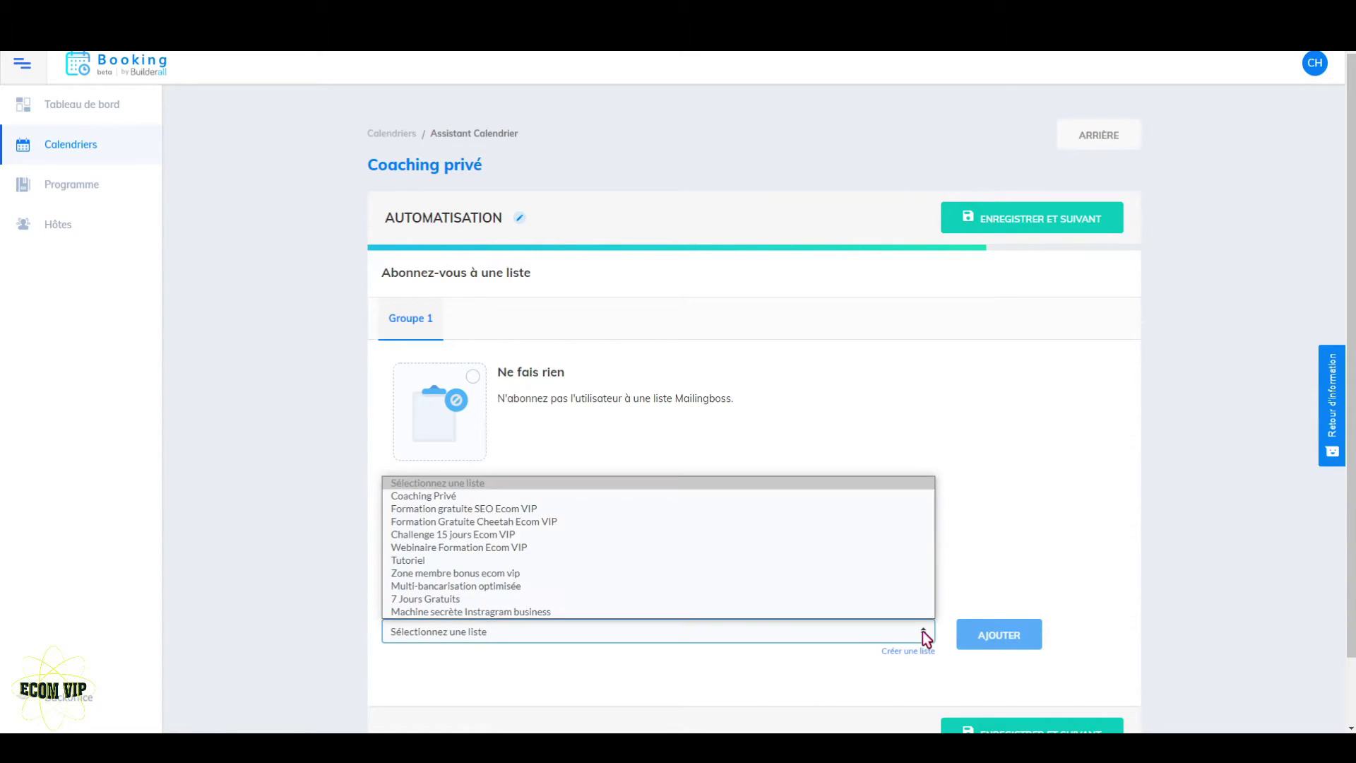
pyautogui.click(477, 497)
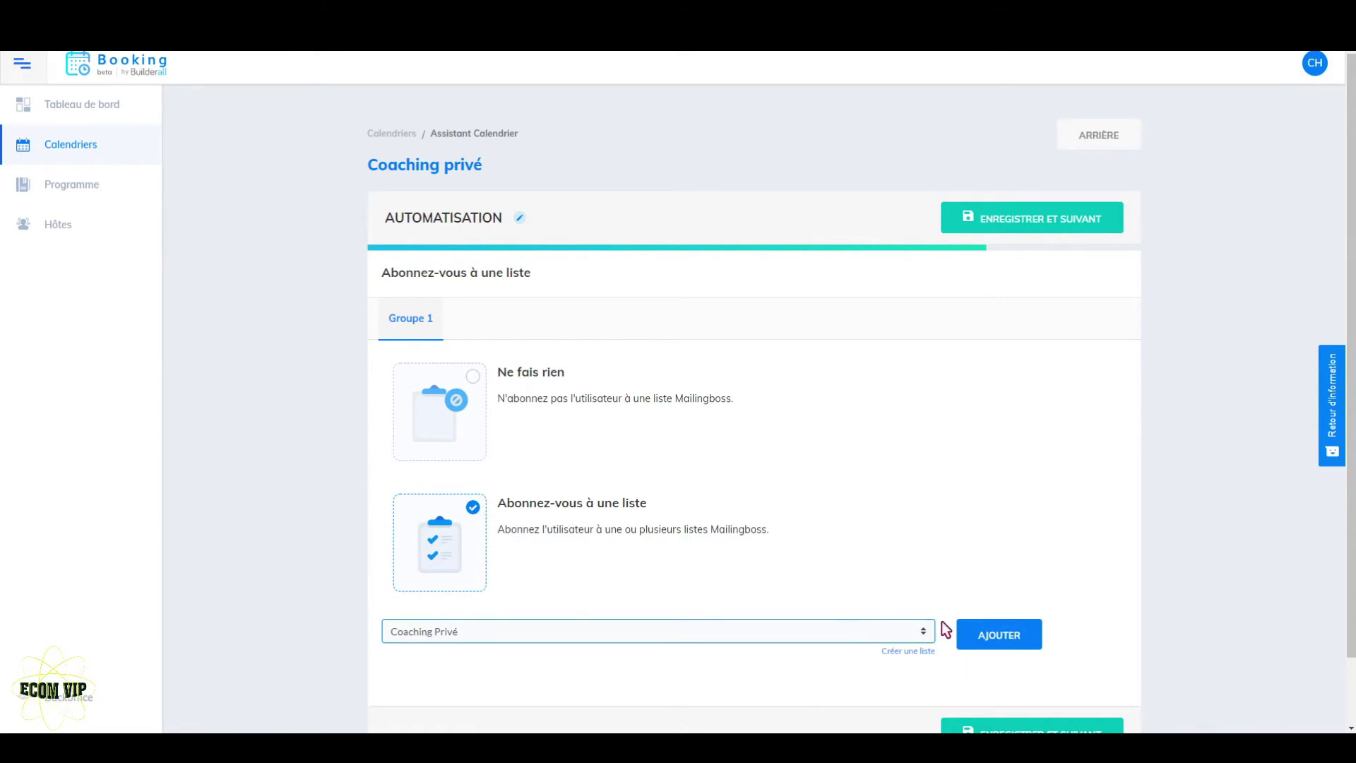
pyautogui.scroll(-1, 1025, 639)
pyautogui.click(995, 561)
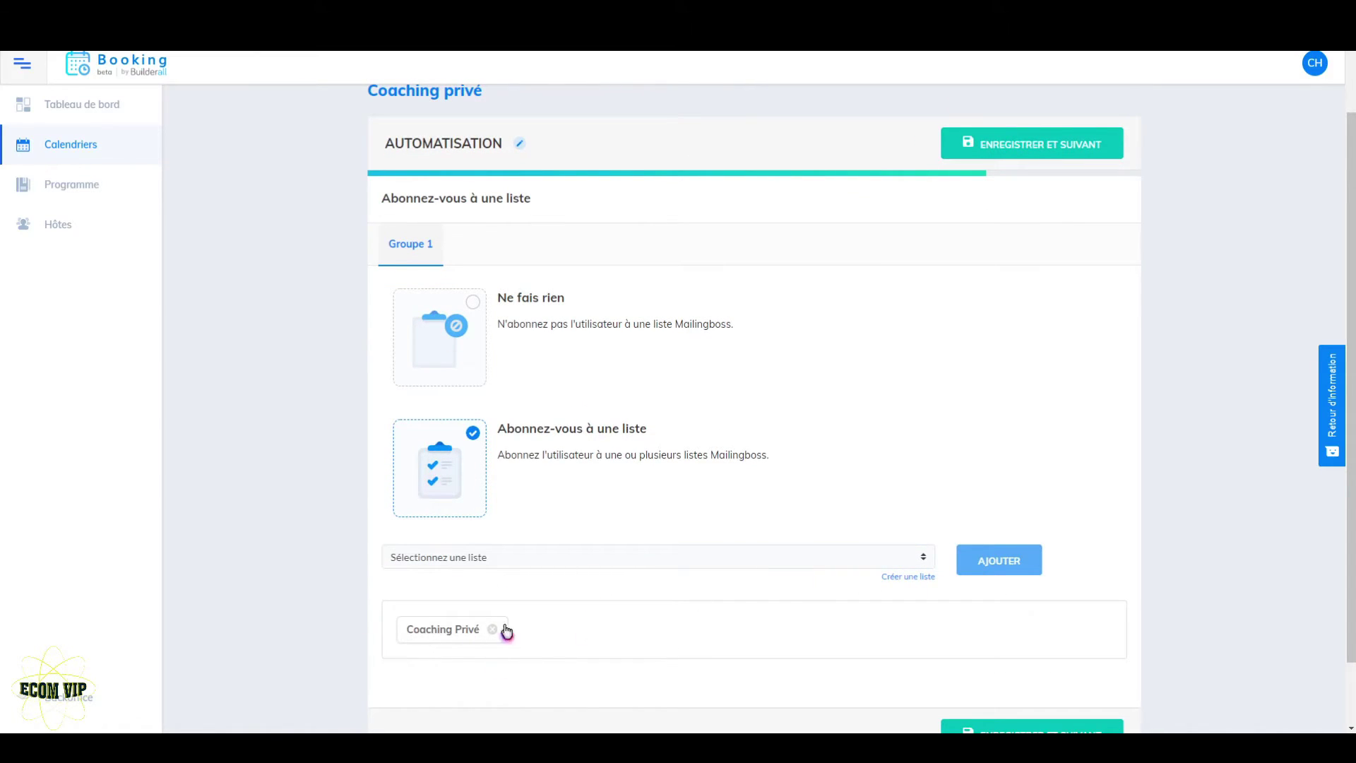
pyautogui.scroll(-1, 811, 556)
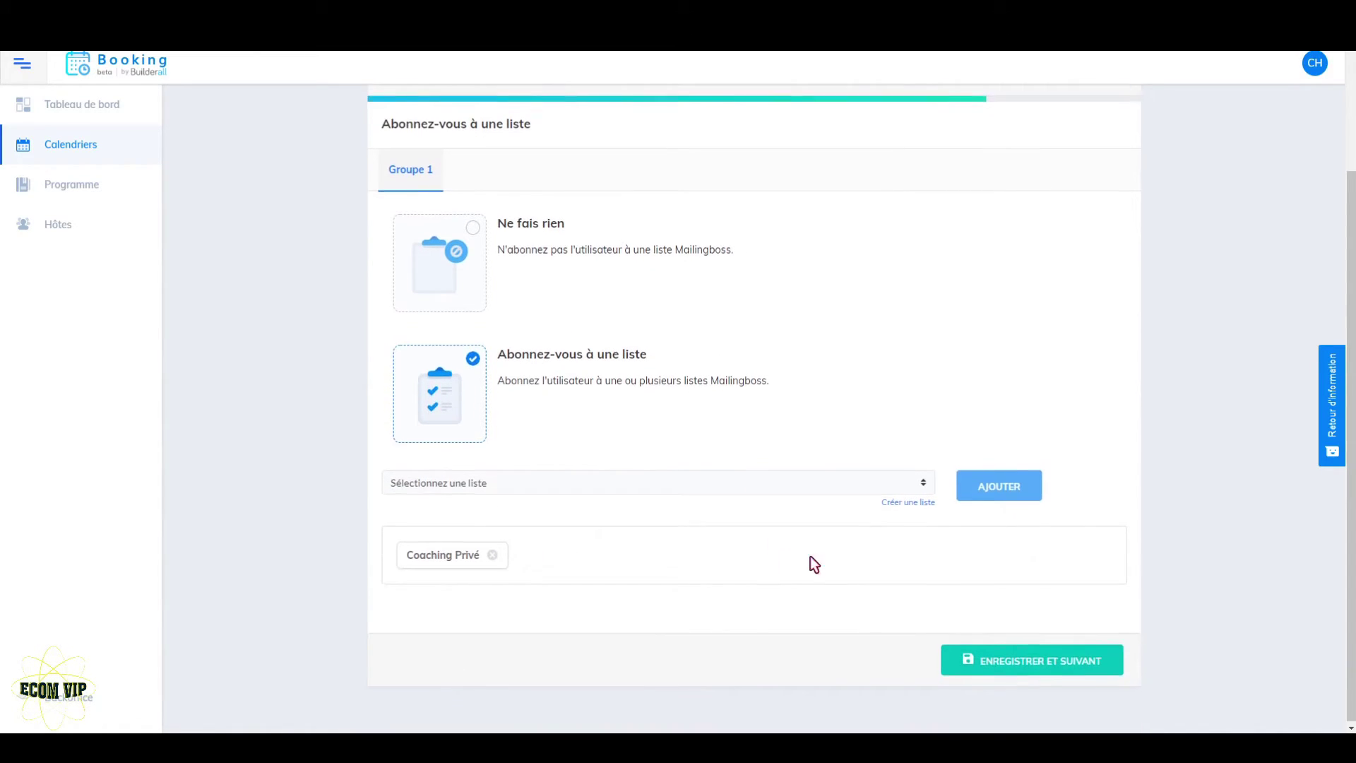
pyautogui.click(1023, 664)
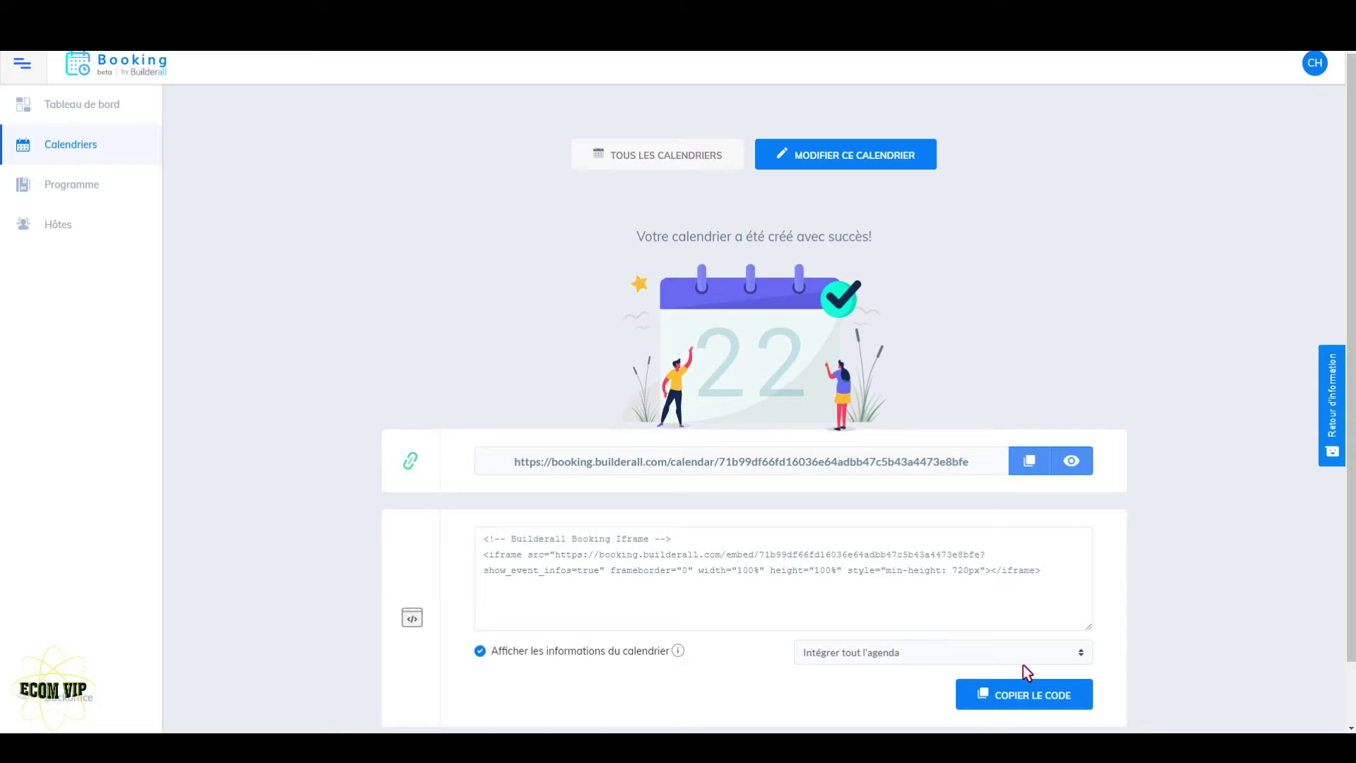
# Copy the finished calendar's public link and open the booking page in a new browser tab
pyautogui.scroll(-1, 1023, 664)
pyautogui.scroll(1, 1022, 663)
pyautogui.click(691, 152)
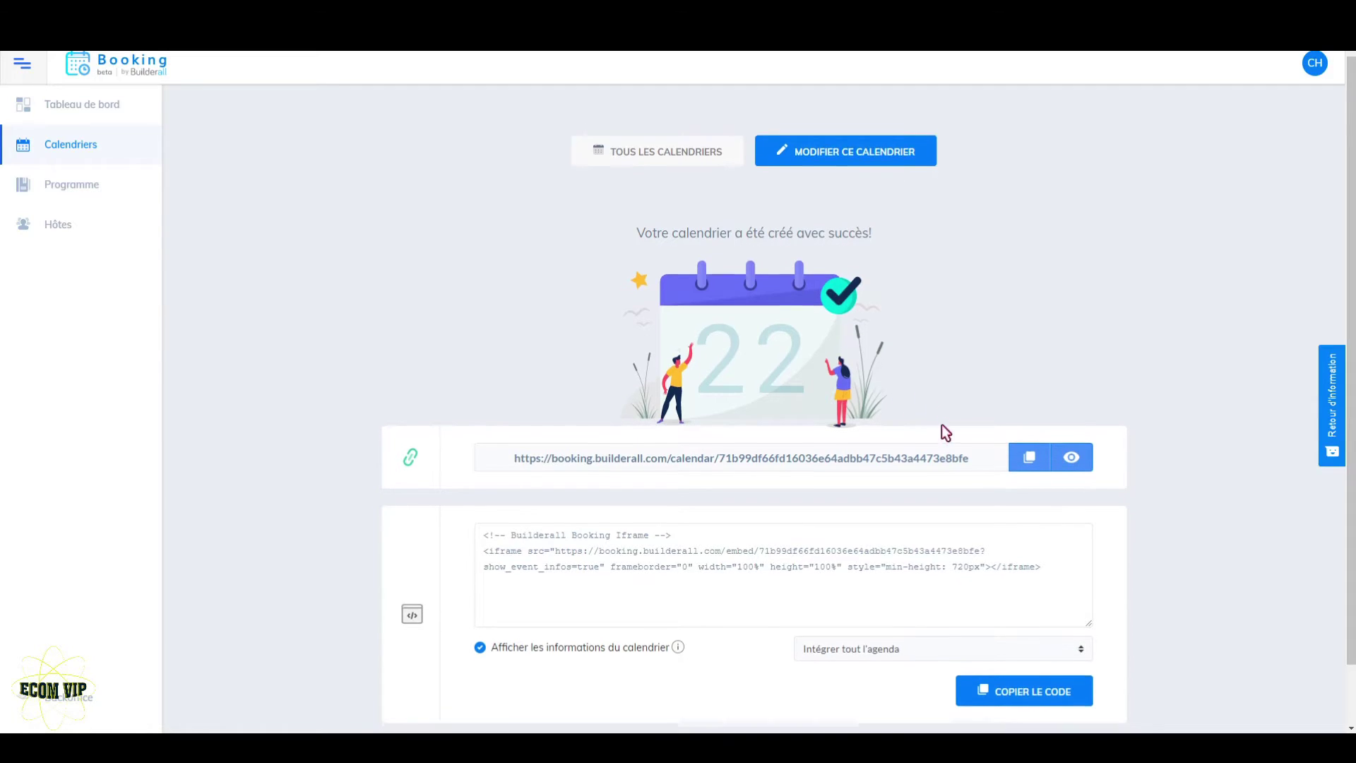
pyautogui.scroll(-1, 941, 424)
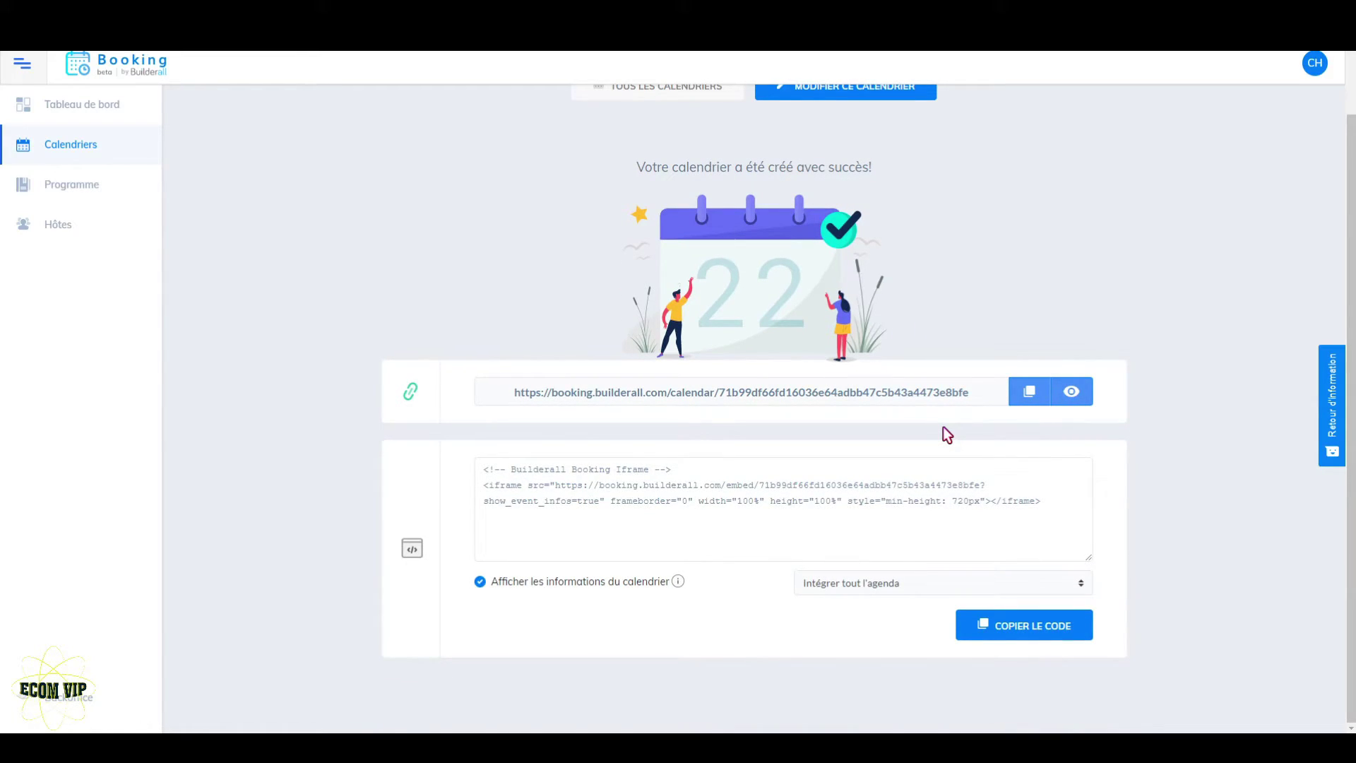
pyautogui.click(1029, 390)
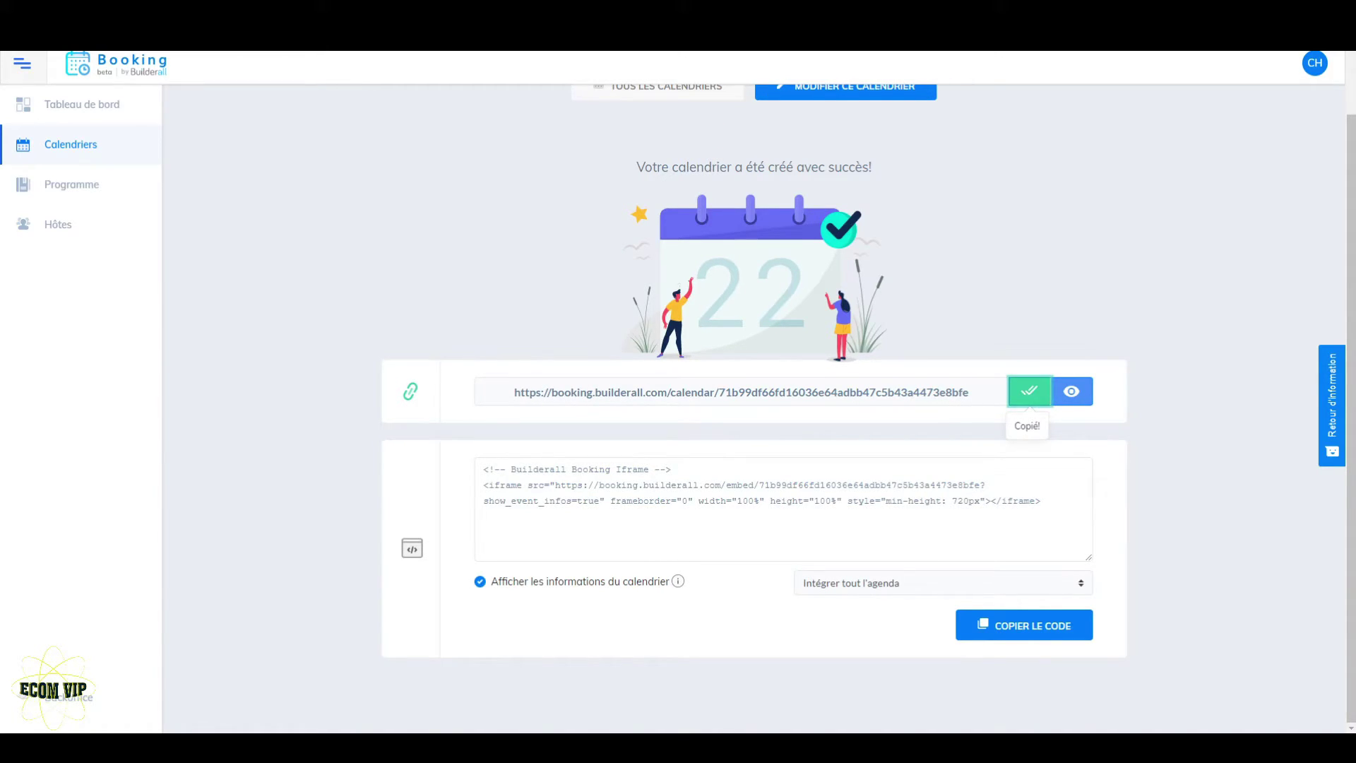
pyautogui.hotkey('ctrl', 't')
pyautogui.write('https://booking.builderall.com/calendar/71b99df66fd16036e64adbb47c5b43a4473e8bfe')
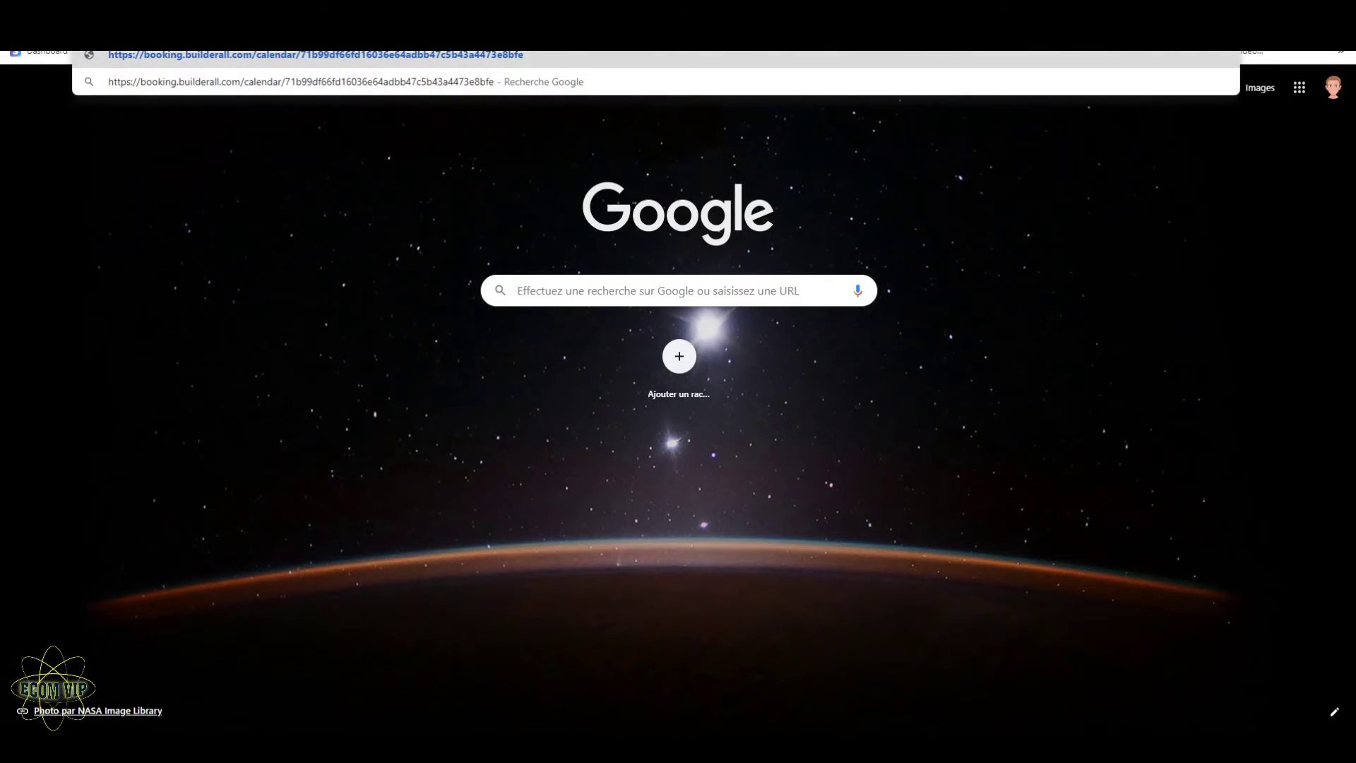
pyautogui.press('Return')
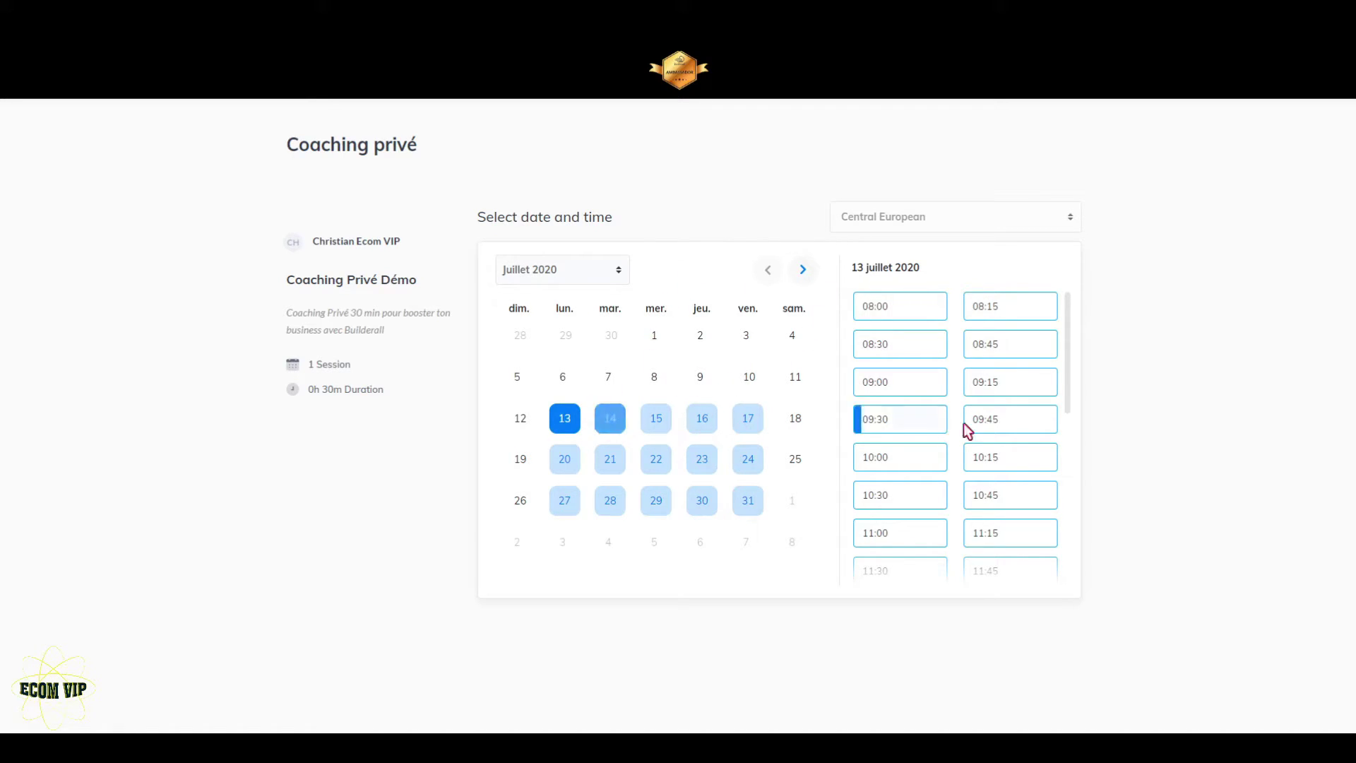
# Schedule the 09:00 session on 15 juillet 2020 with the client's name, email address and phone number, and return to the booking home page
pyautogui.click(668, 425)
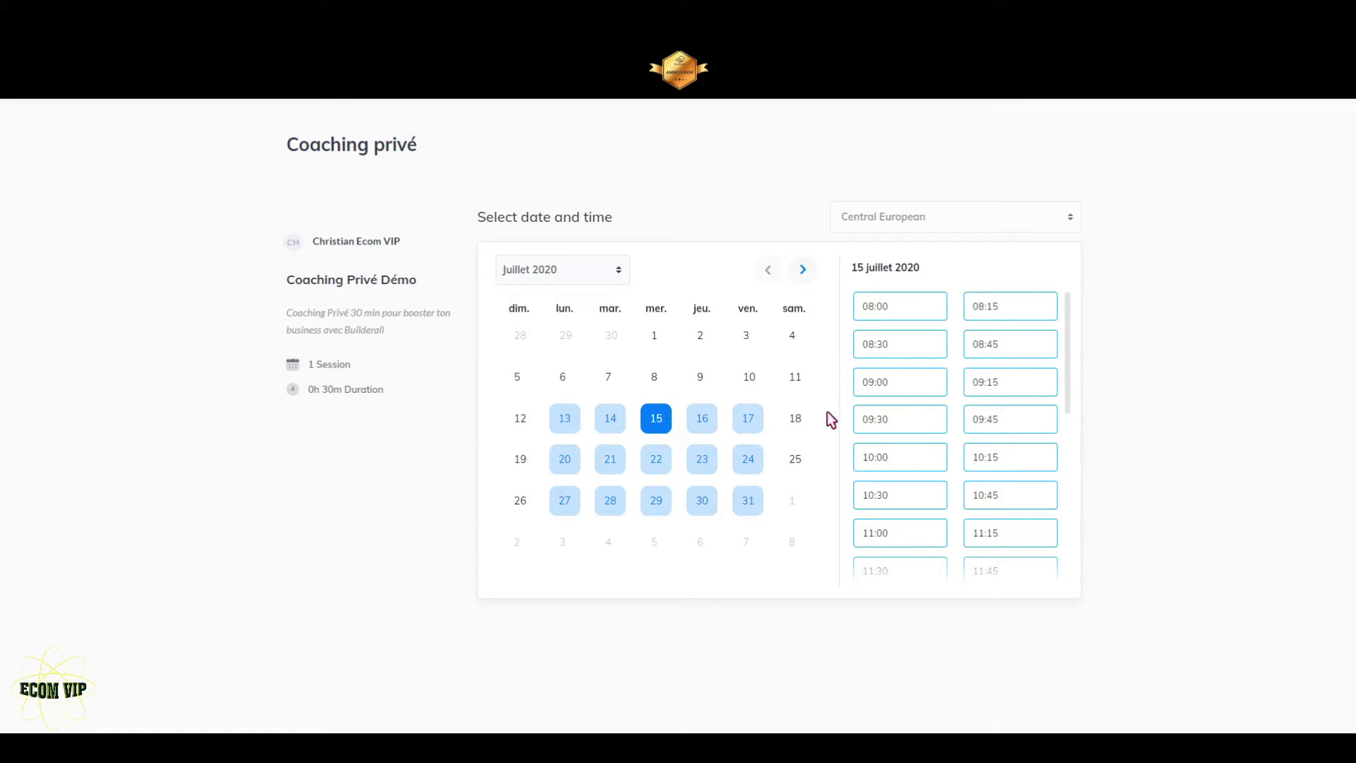
pyautogui.scroll(-6, 990, 479)
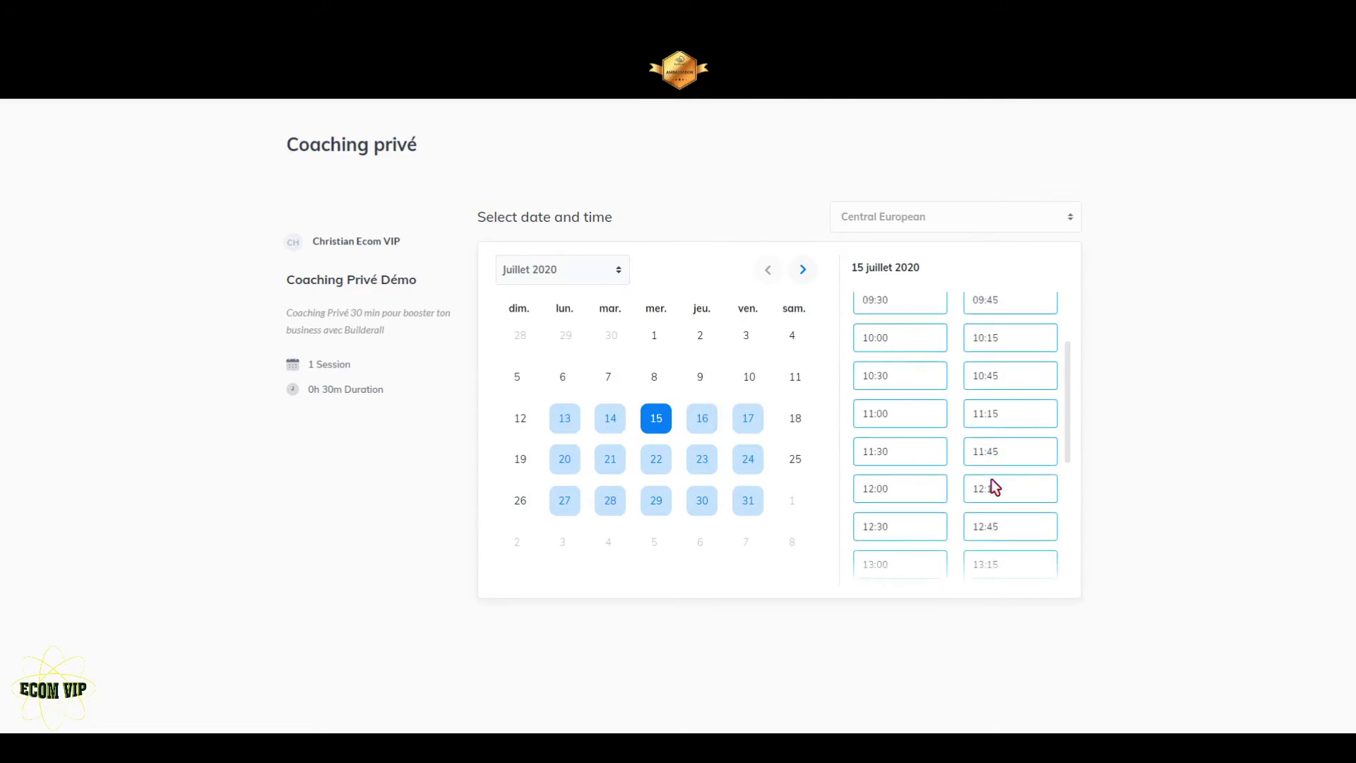
pyautogui.click(967, 507)
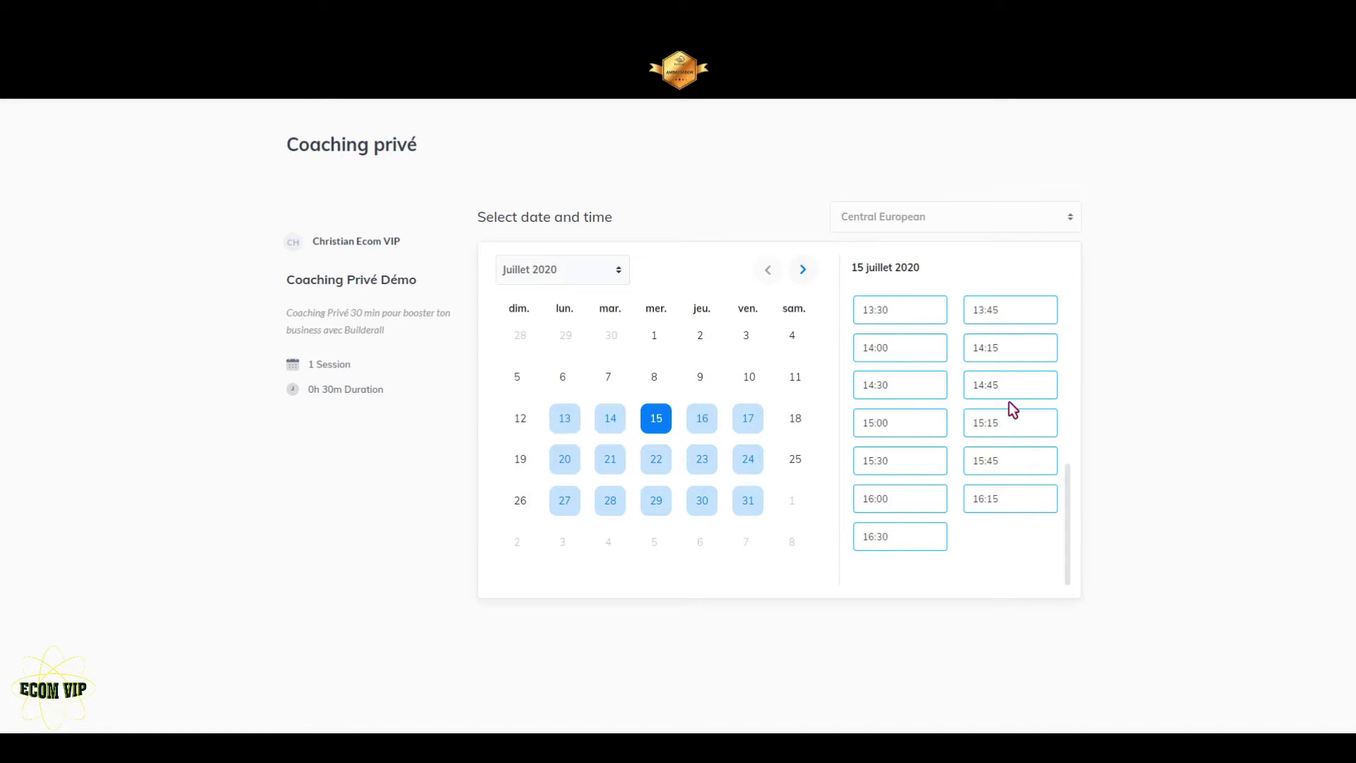
pyautogui.scroll(6, 987, 460)
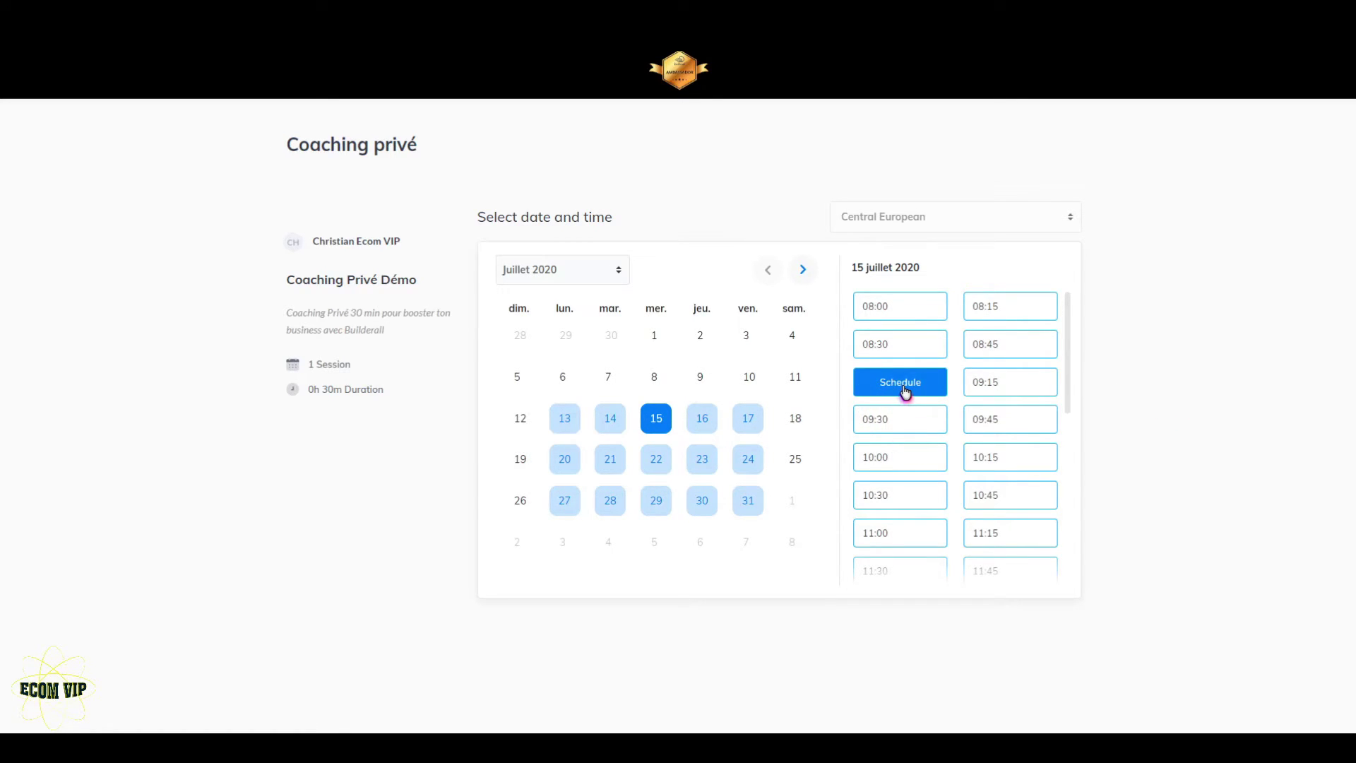
pyautogui.click(905, 391)
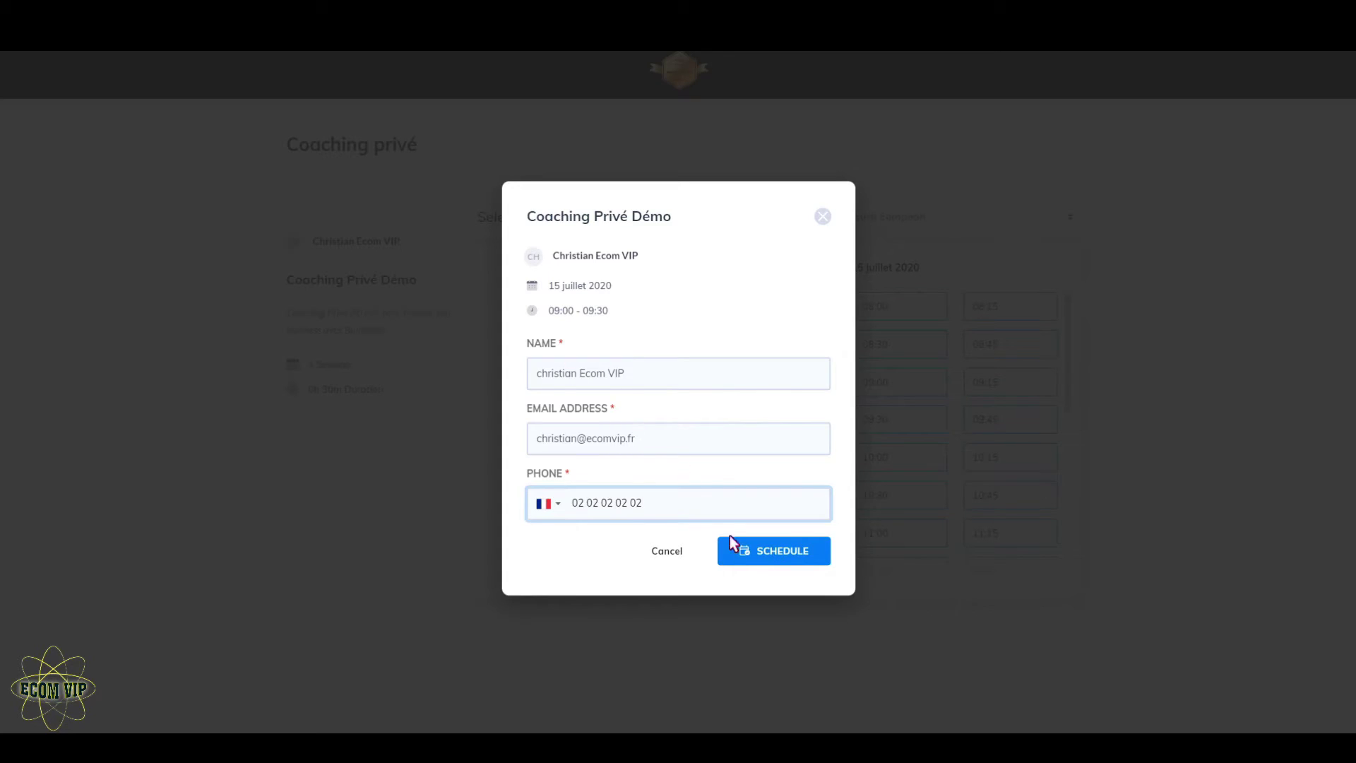
pyautogui.click(796, 559)
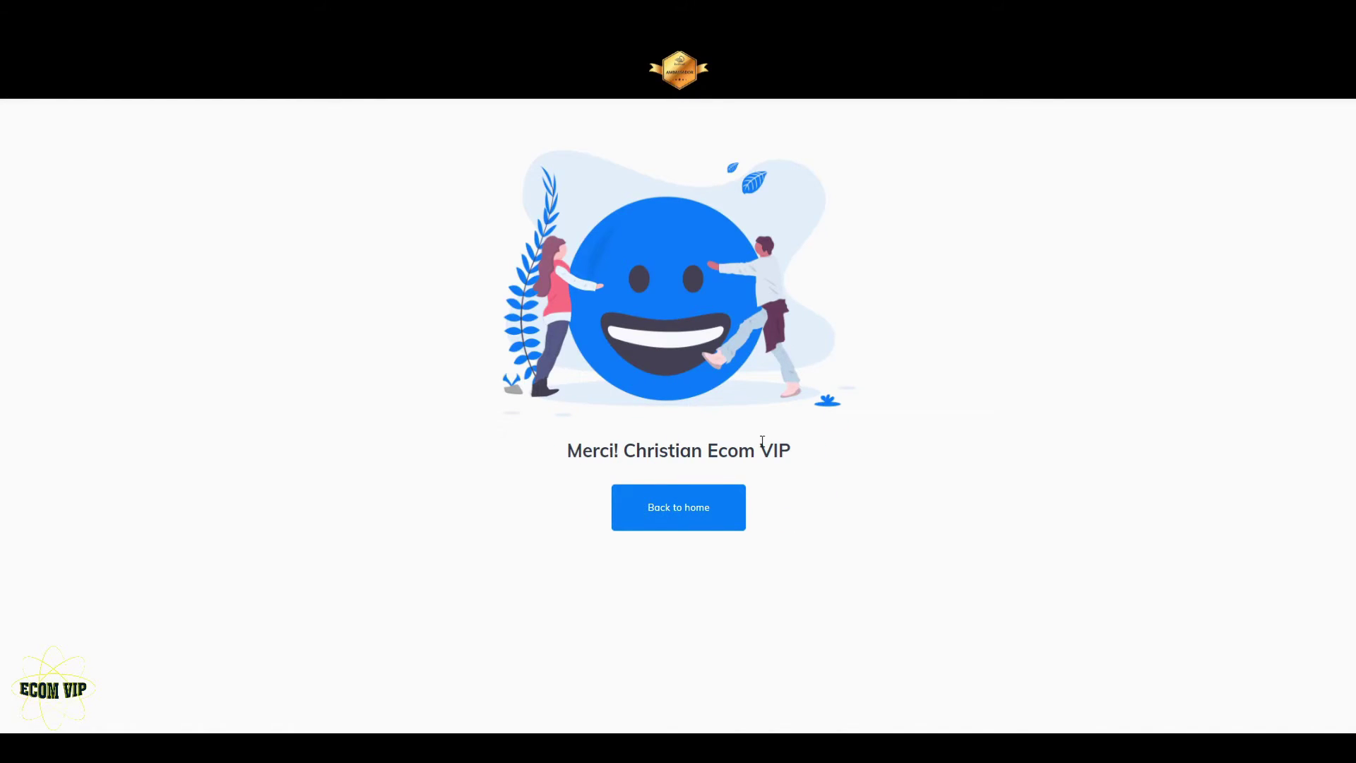
pyautogui.click(683, 517)
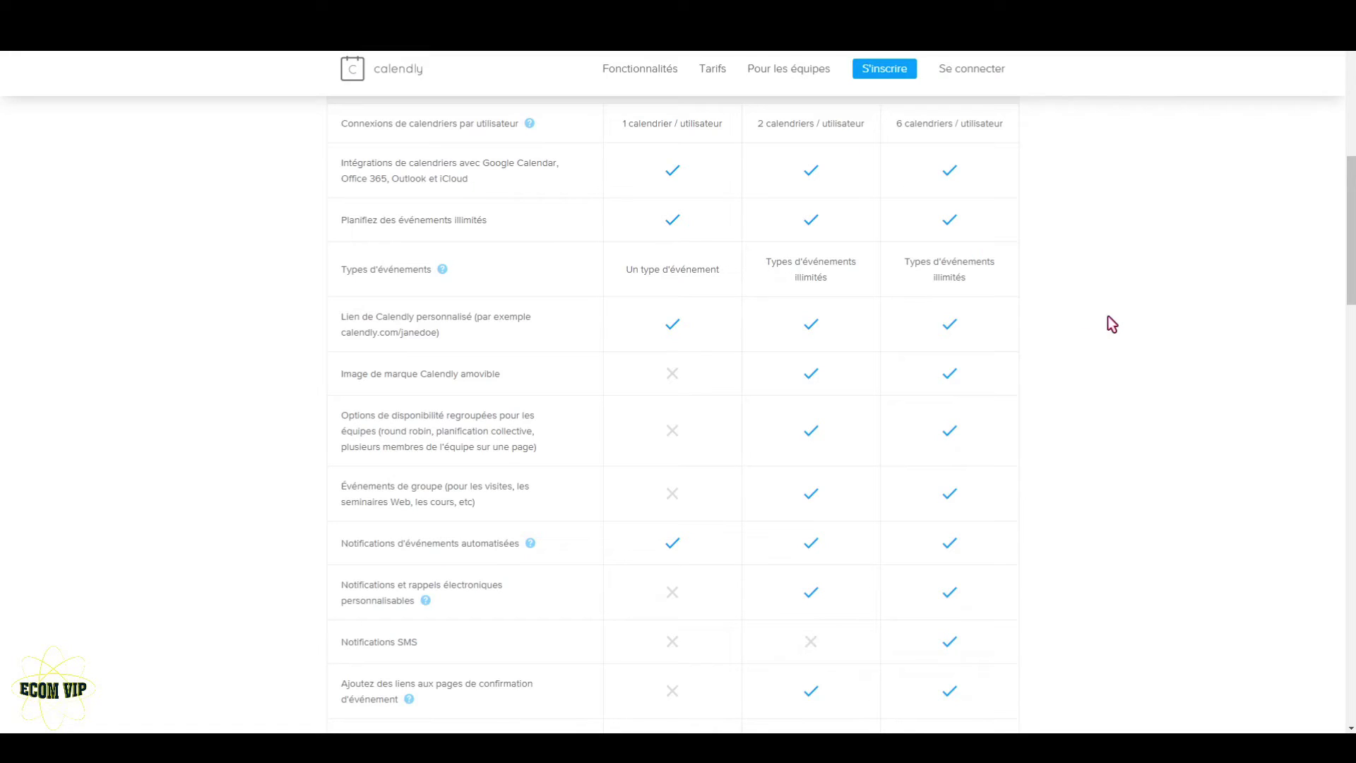
# Examine Calendly's plan comparison, including calendar connections, event types, notifications and SMS features for each price tier
pyautogui.scroll(7, 1107, 324)
pyautogui.scroll(-5, 1107, 323)
pyautogui.scroll(-3, 1107, 318)
pyautogui.scroll(3, 1107, 318)
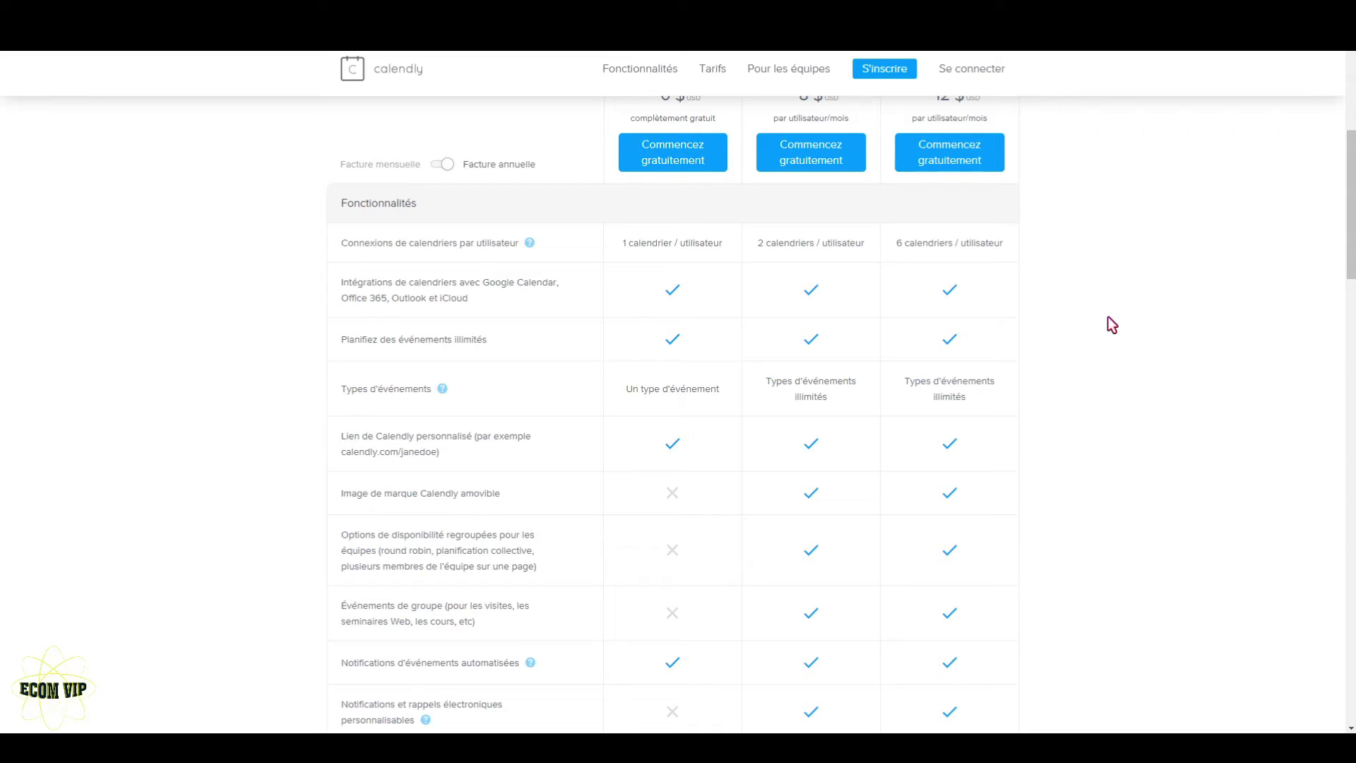
pyautogui.scroll(-3, 1112, 325)
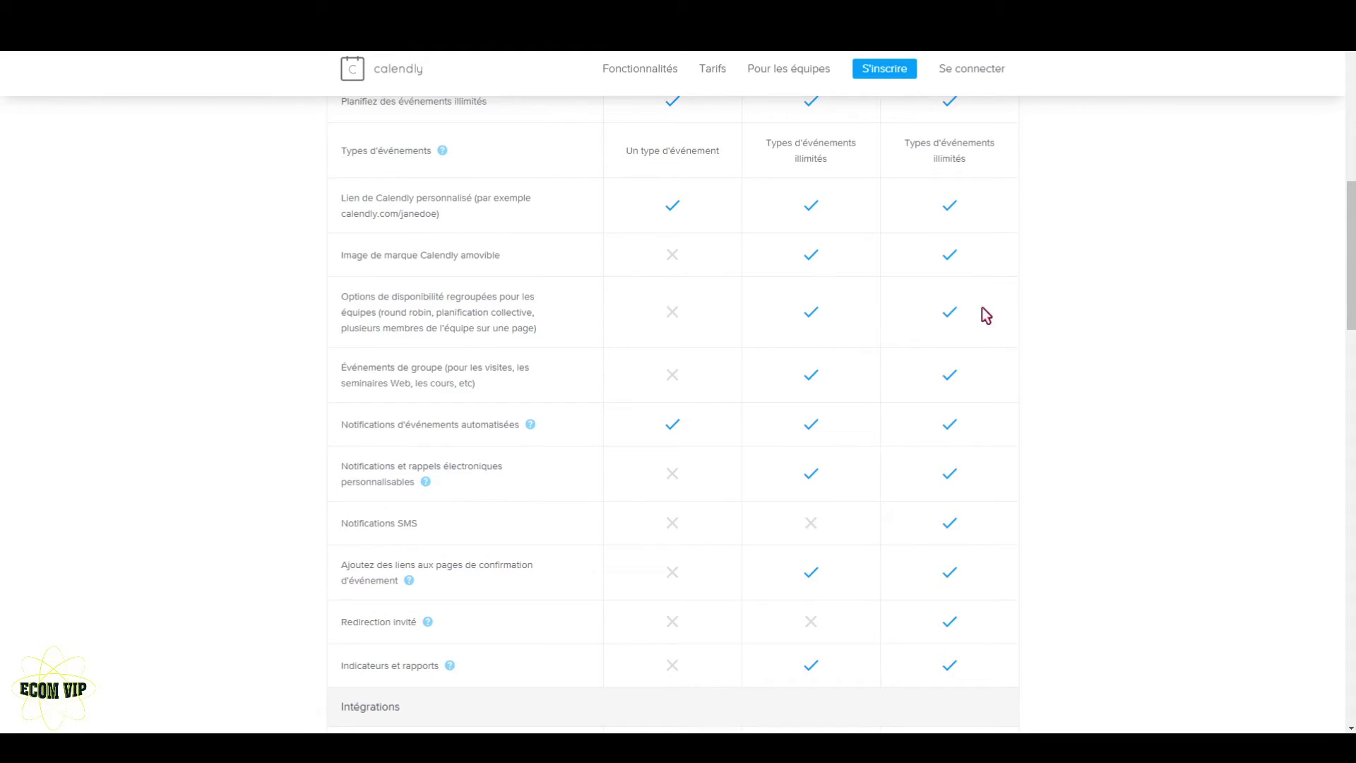
pyautogui.scroll(2, 954, 212)
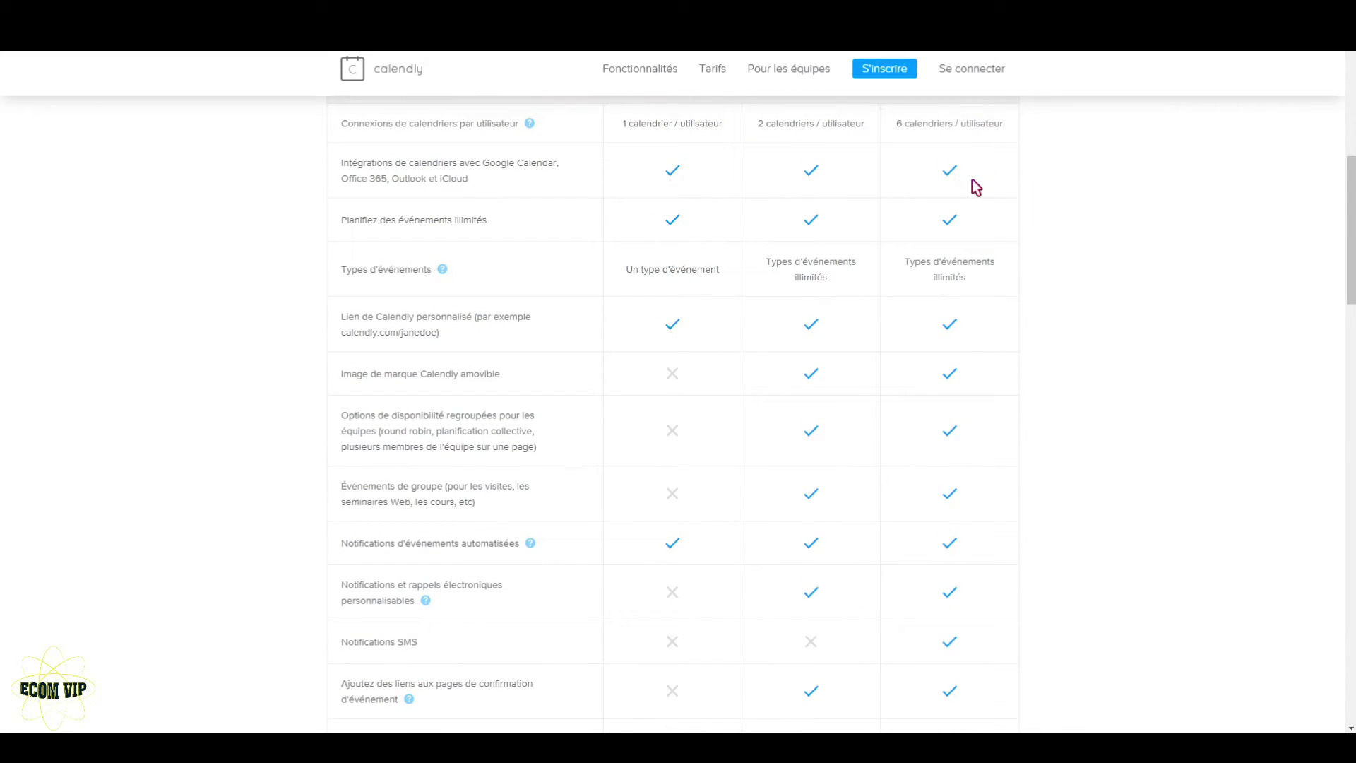
# Review the remaining rows of Calendly's comparison table, through SMS notifications, guest redirection, reports and website integrations for each plan
pyautogui.scroll(3, 974, 182)
pyautogui.scroll(-5, 973, 182)
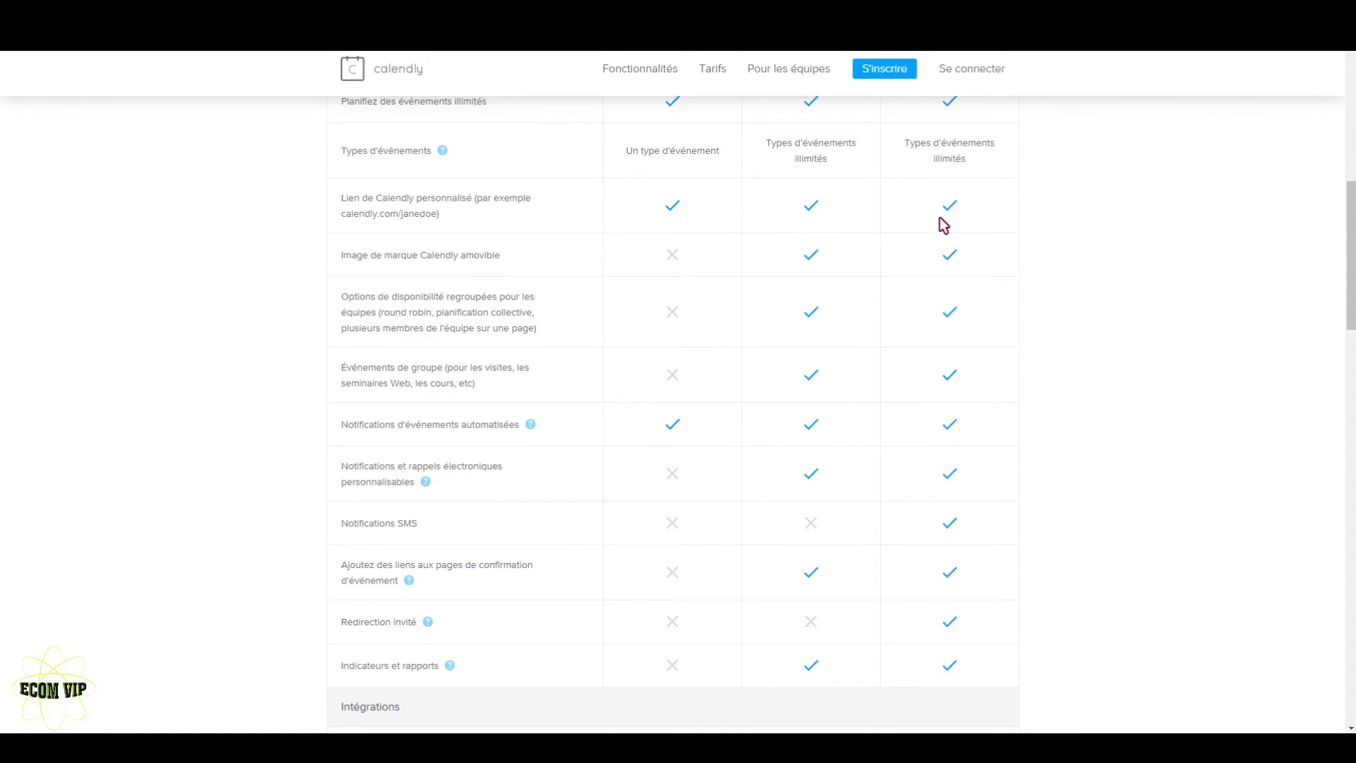
pyautogui.scroll(-2, 1032, 226)
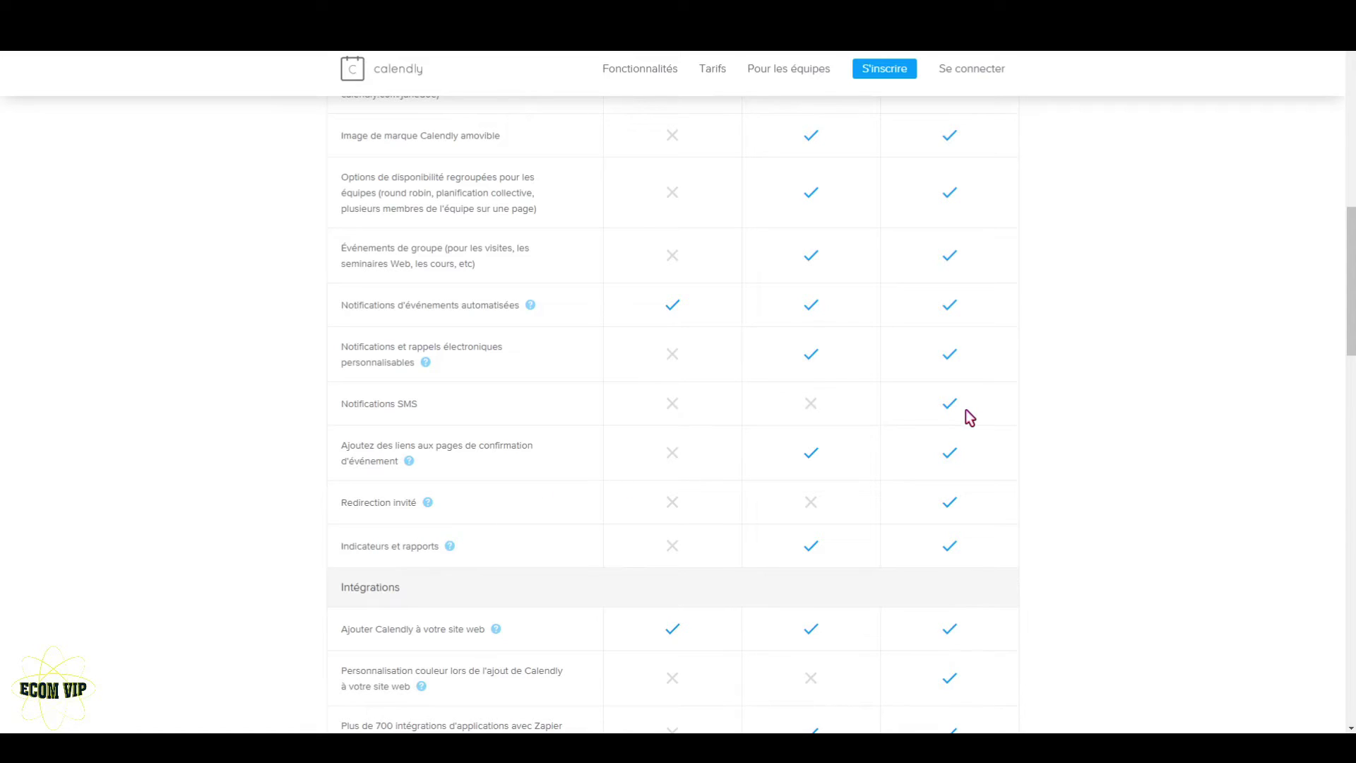
pyautogui.scroll(-2, 969, 417)
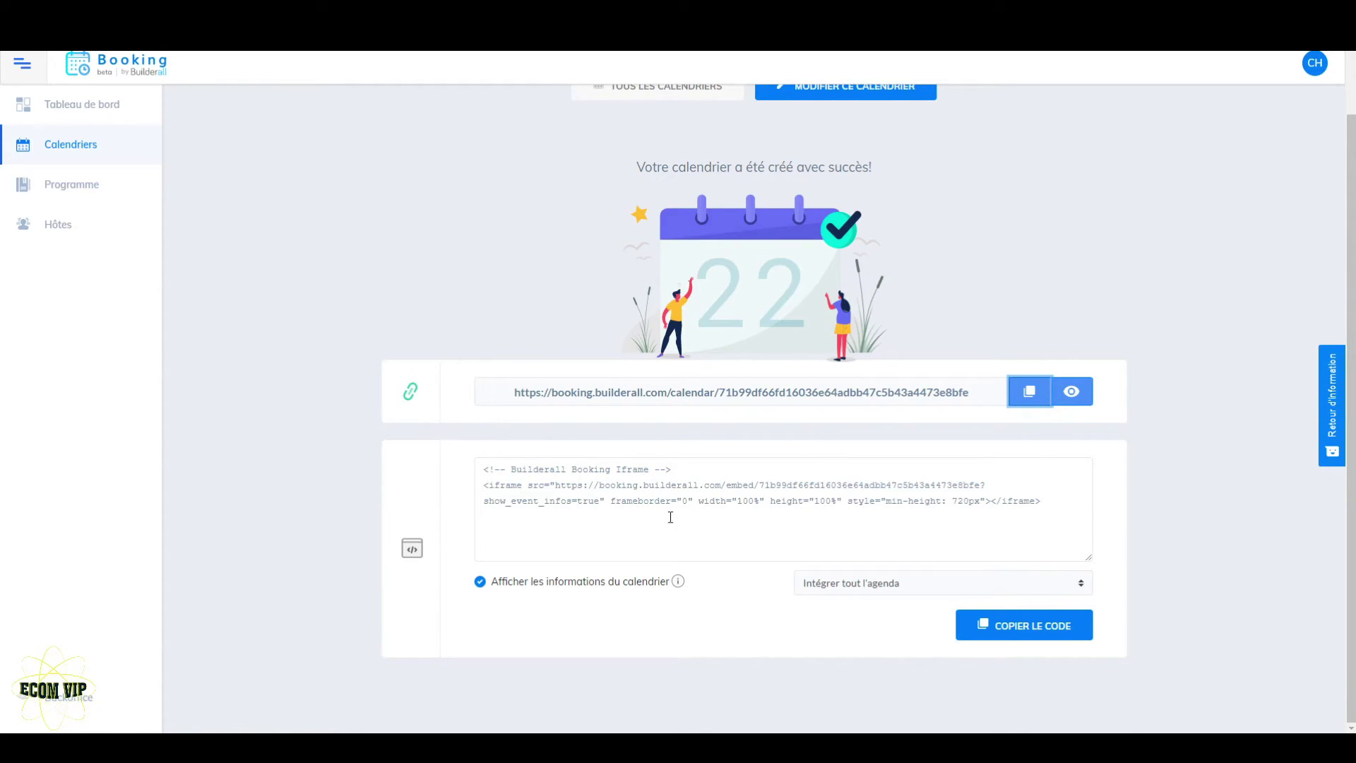
# Switch to Builderall Booking and copy the finished calendar's iframe code with the "Intégrer tout l'agenda" option
pyautogui.click(1077, 584)
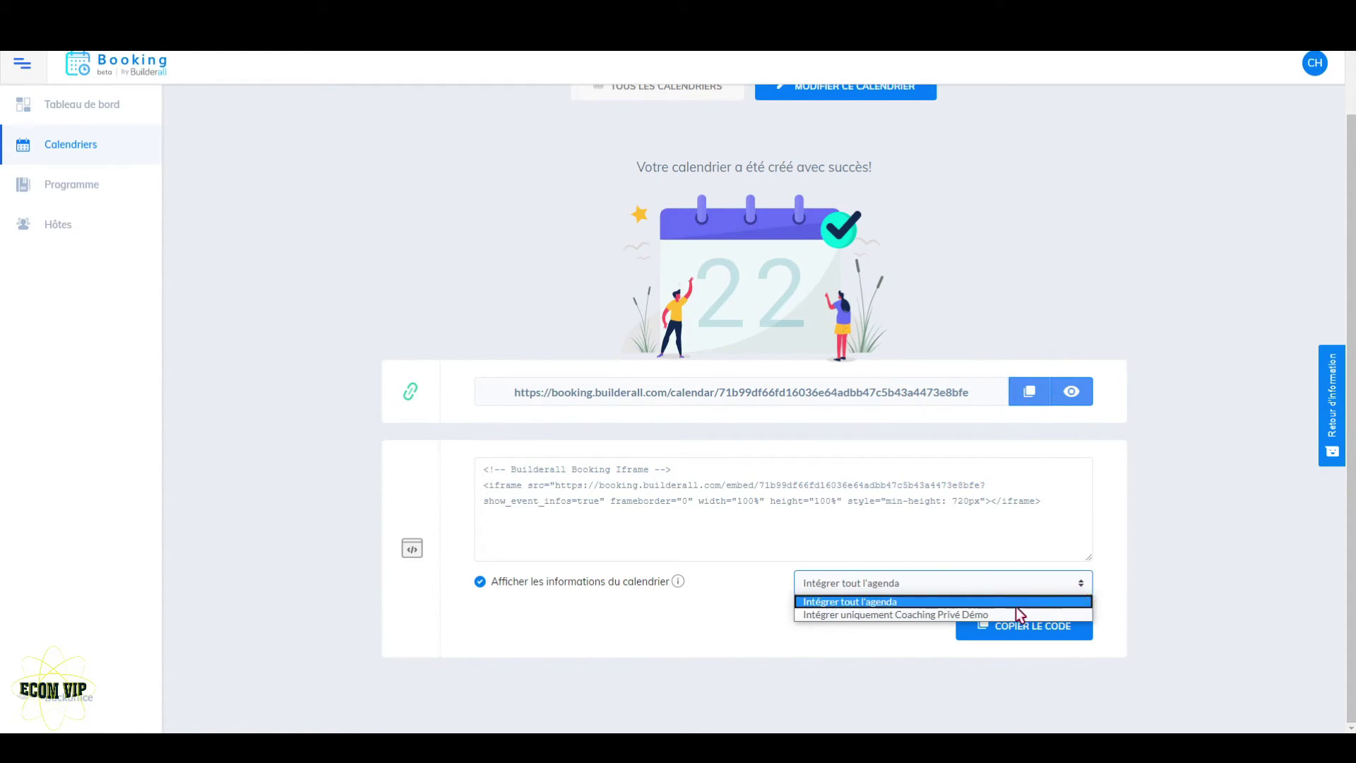
pyautogui.click(903, 603)
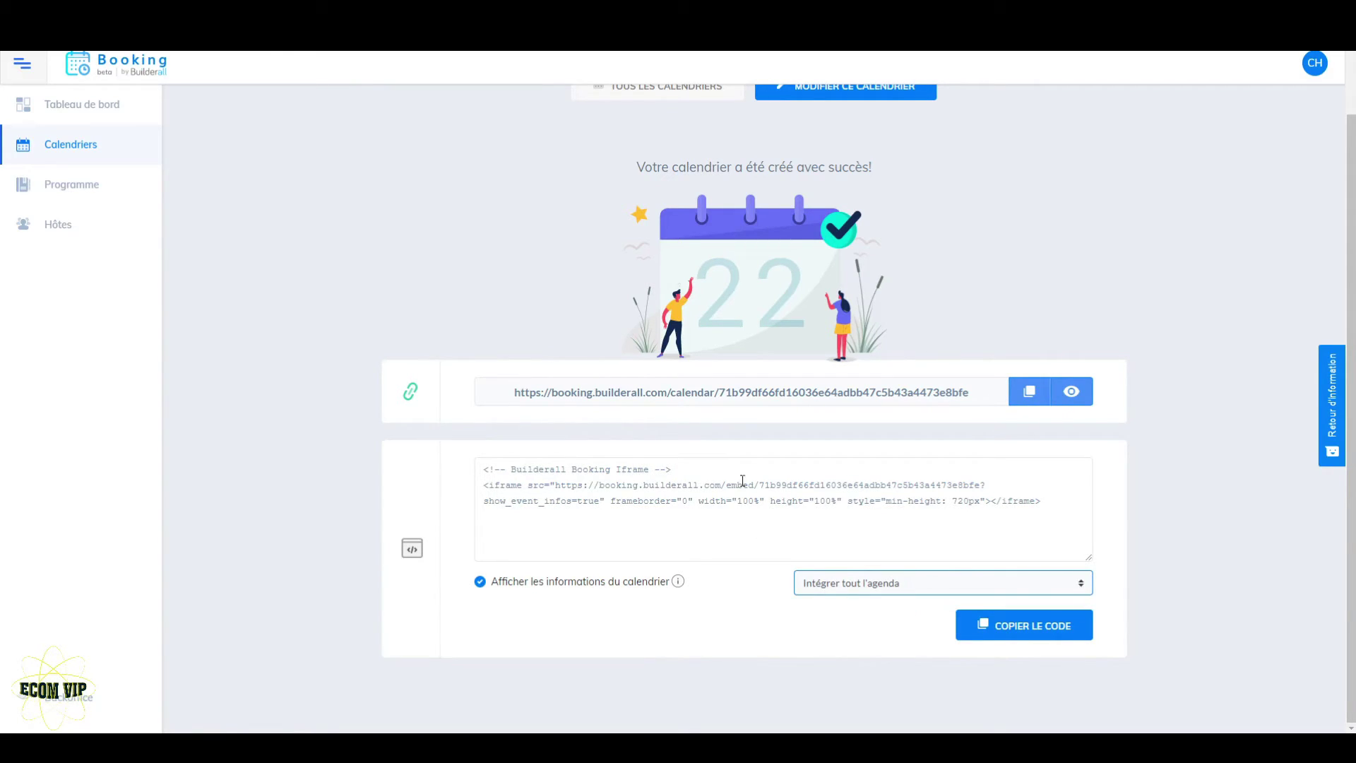
pyautogui.click(1031, 637)
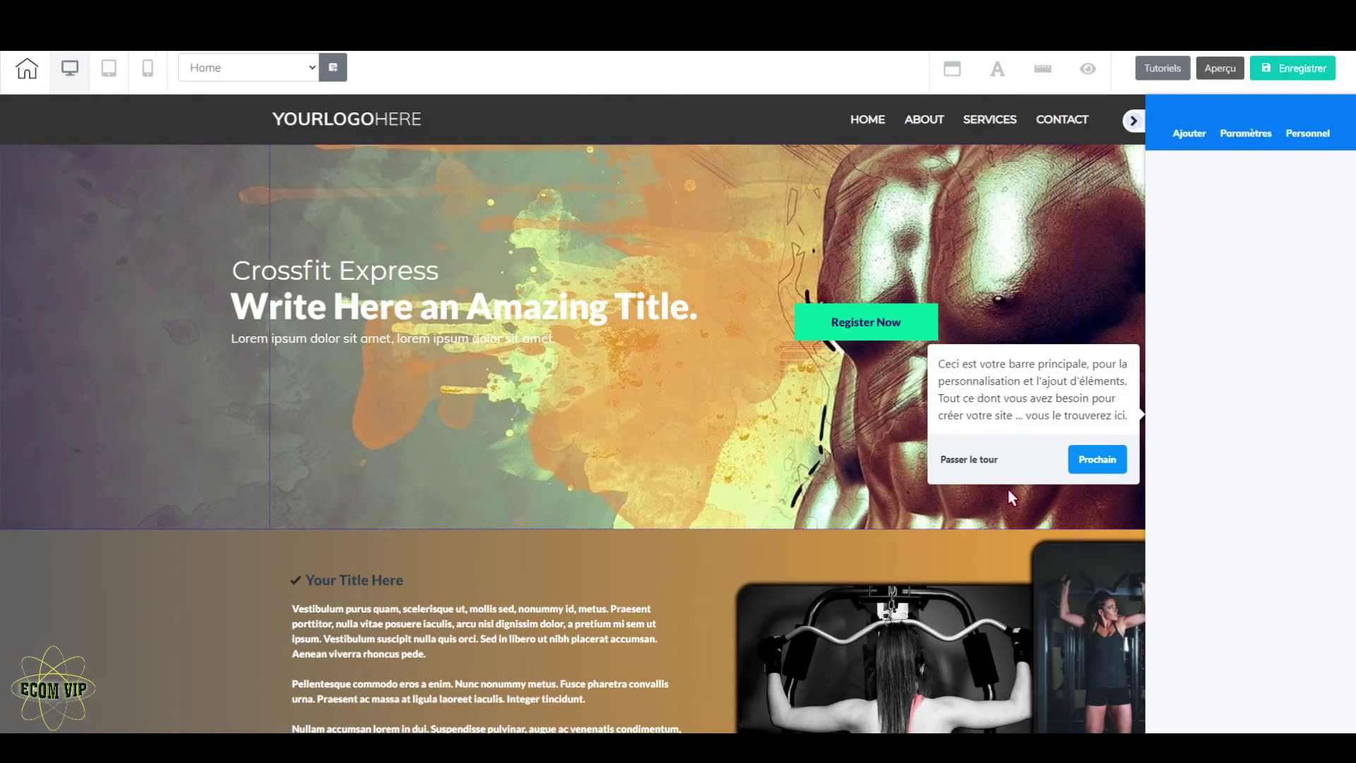
# In the Cheetah site editor, skip the guided tour and delete the existing Démo Ecom VIP calendar beneath the Home page's footer
pyautogui.click(986, 464)
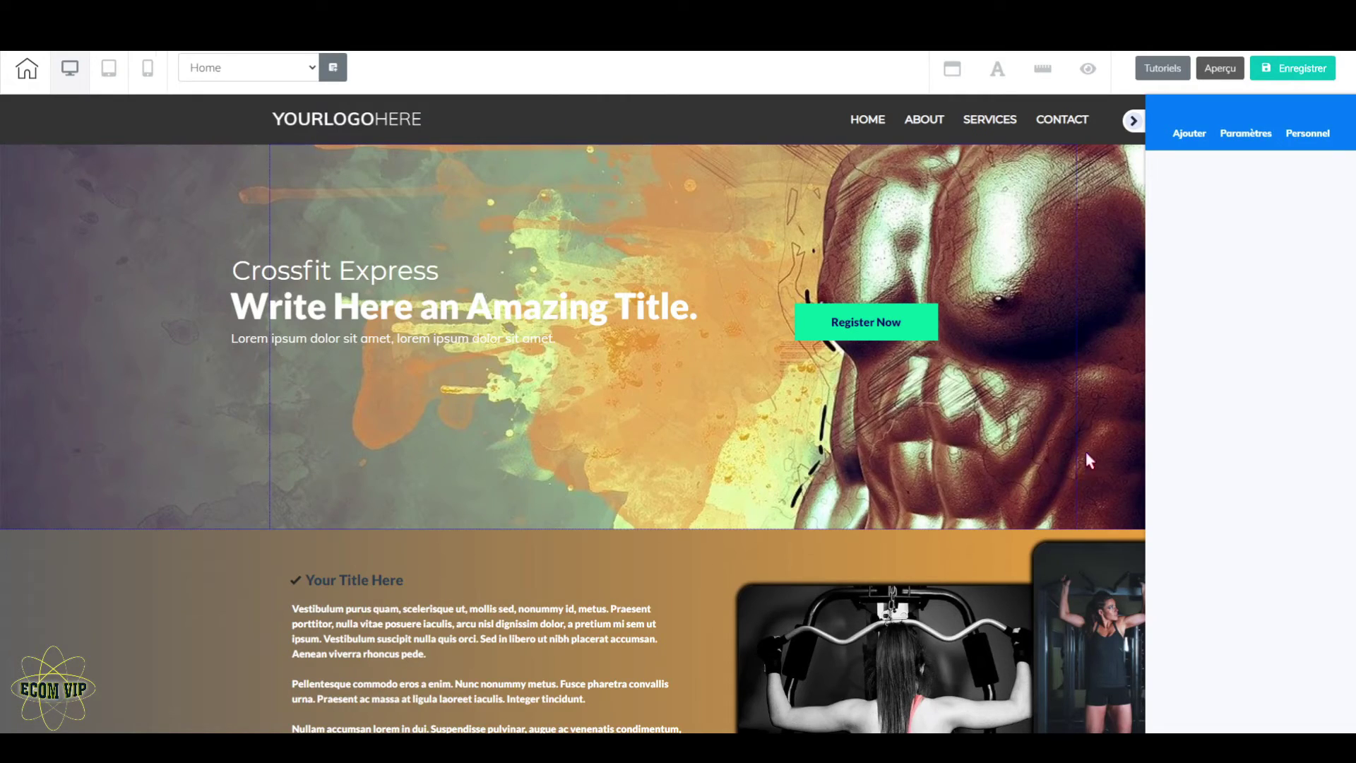
pyautogui.click(1133, 123)
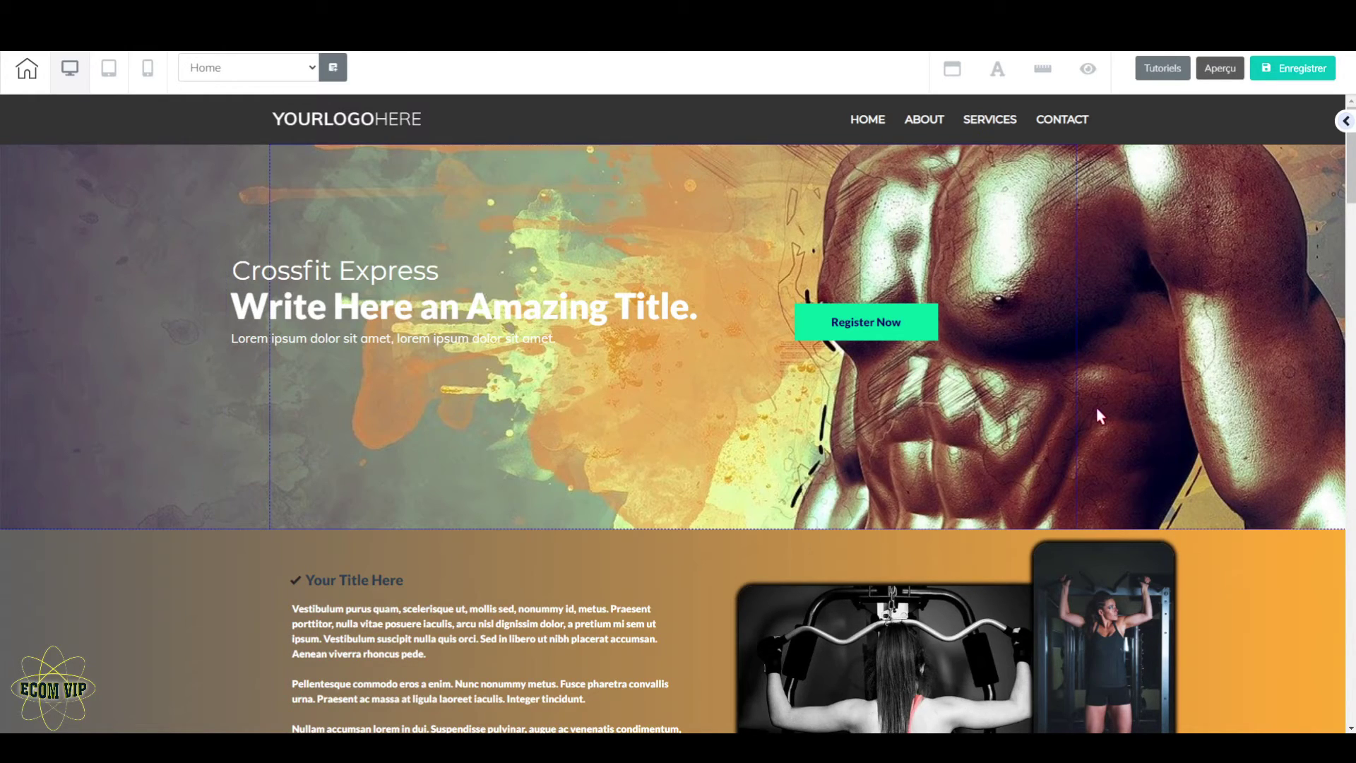
pyautogui.scroll(-3, 1094, 408)
pyautogui.scroll(3, 1094, 405)
pyautogui.scroll(-20, 897, 409)
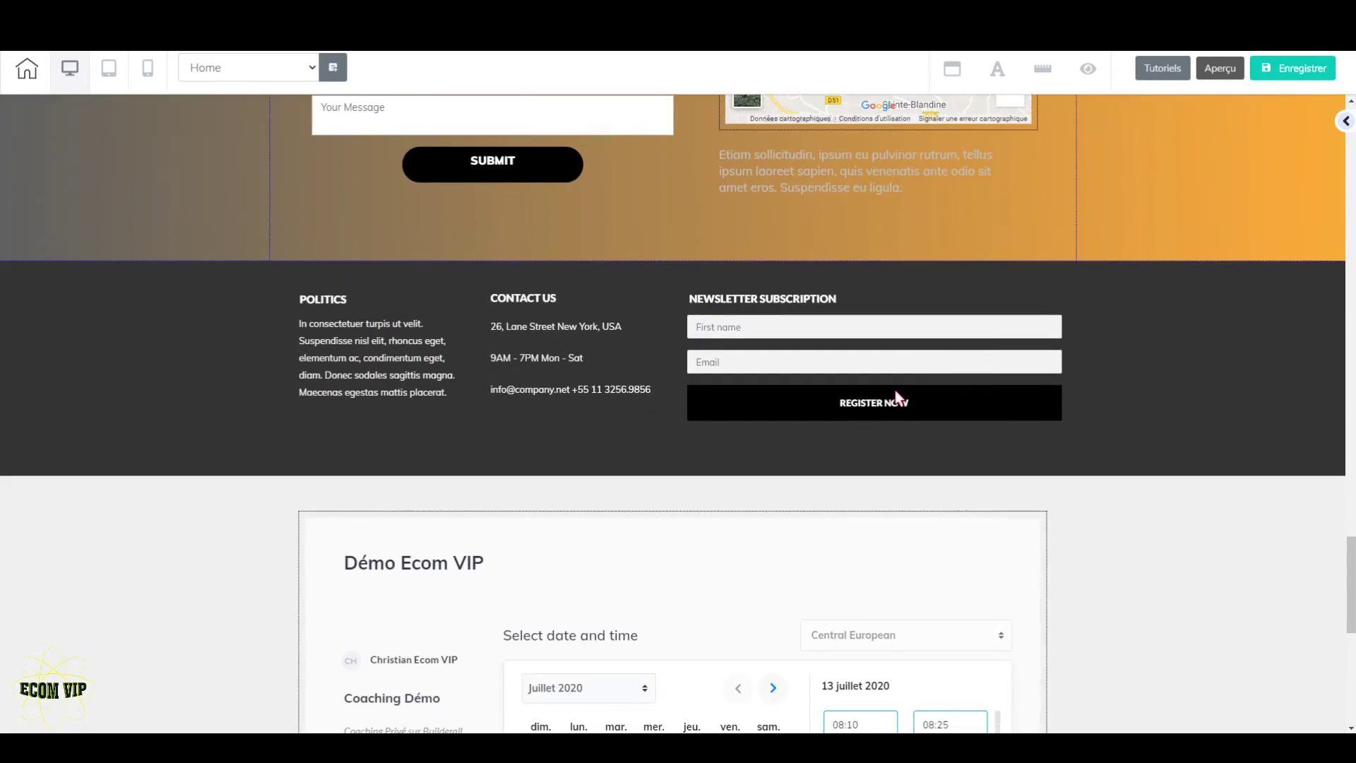
pyautogui.scroll(-5, 896, 397)
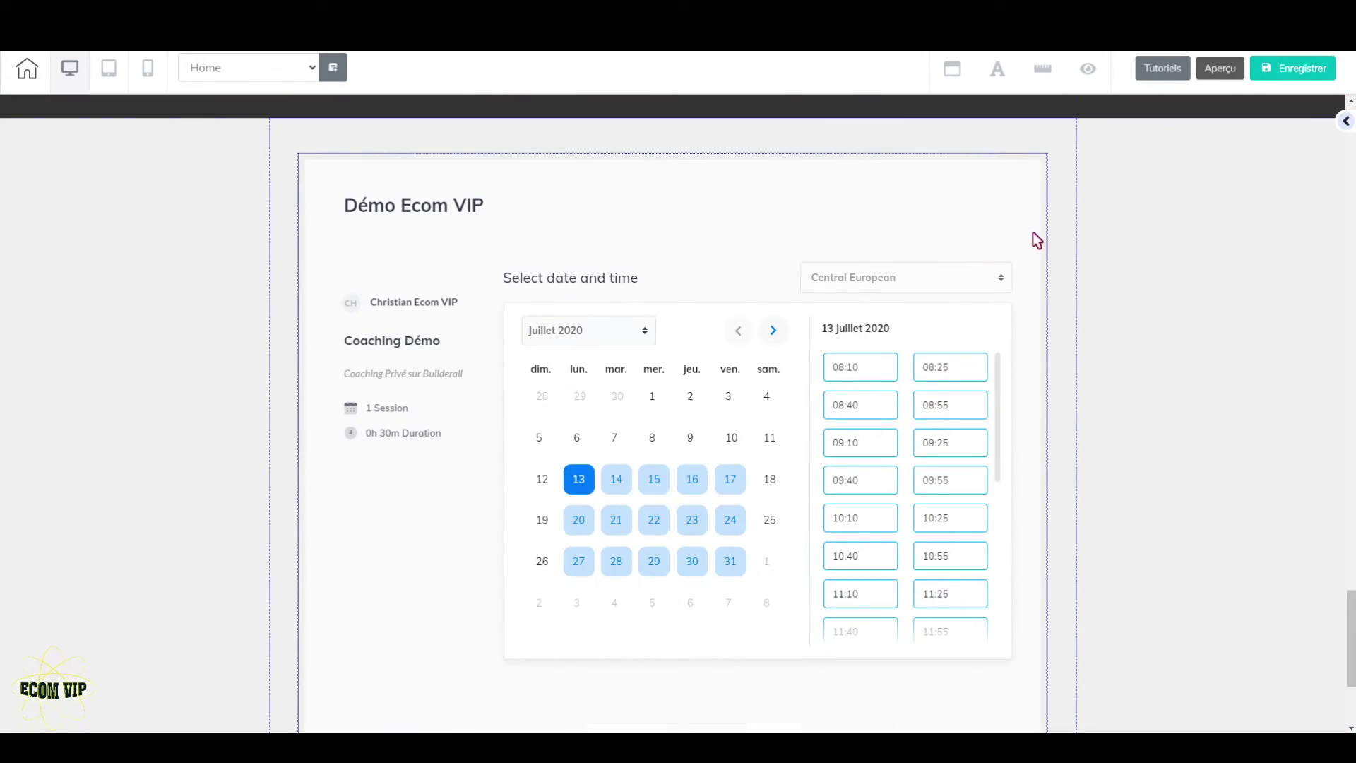
pyautogui.moveTo(1032, 235)
pyautogui.click(404, 140)
pyautogui.click(755, 406)
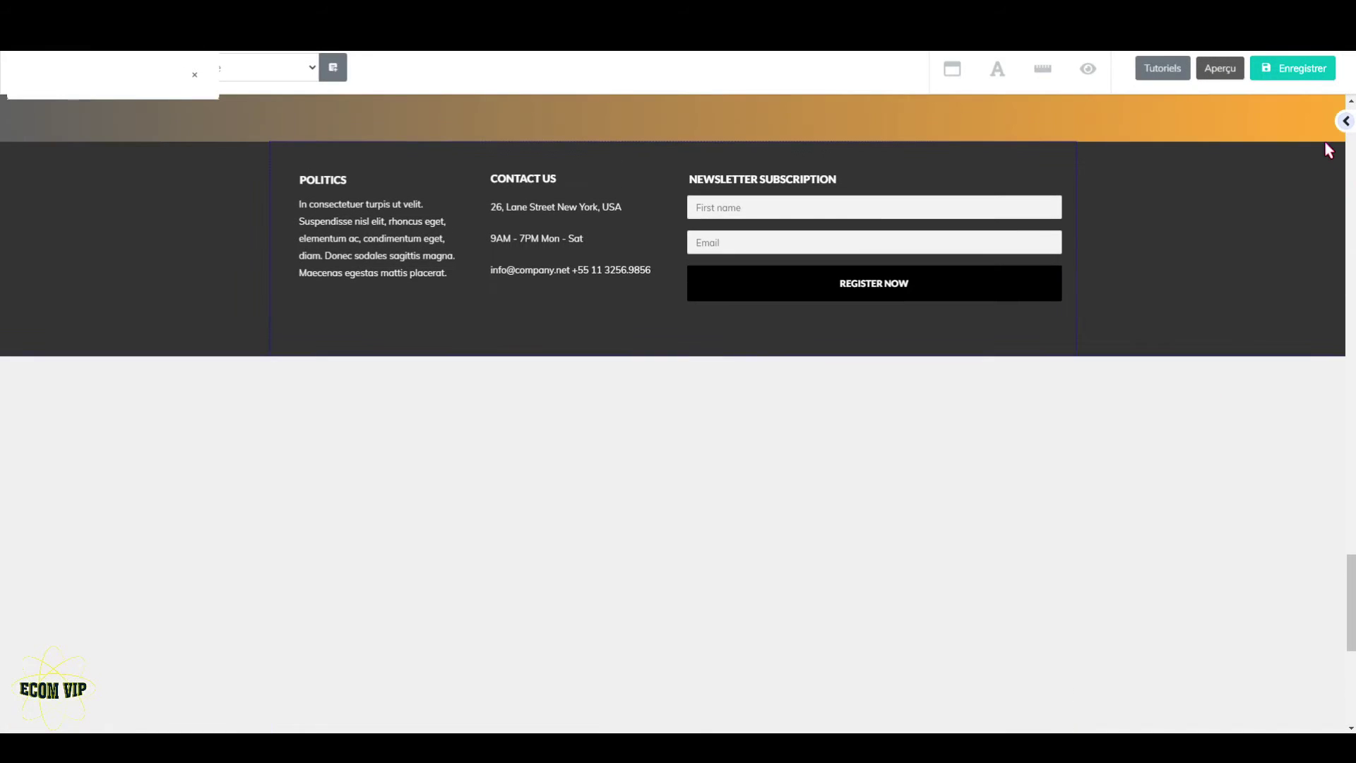
# Add an Iframe element to the empty panel beneath the newsletter subscription footer
pyautogui.click(1345, 121)
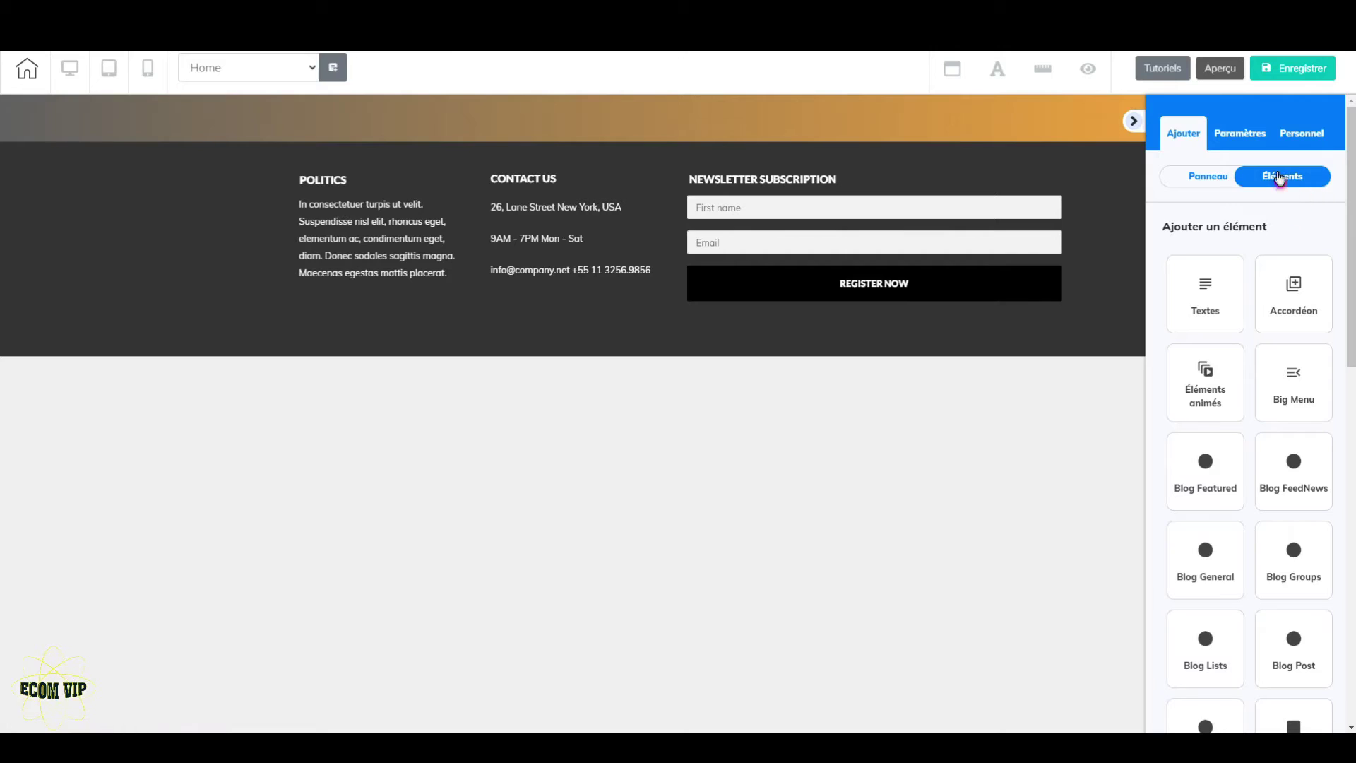
pyautogui.scroll(-2, 1291, 363)
pyautogui.scroll(-4, 1291, 363)
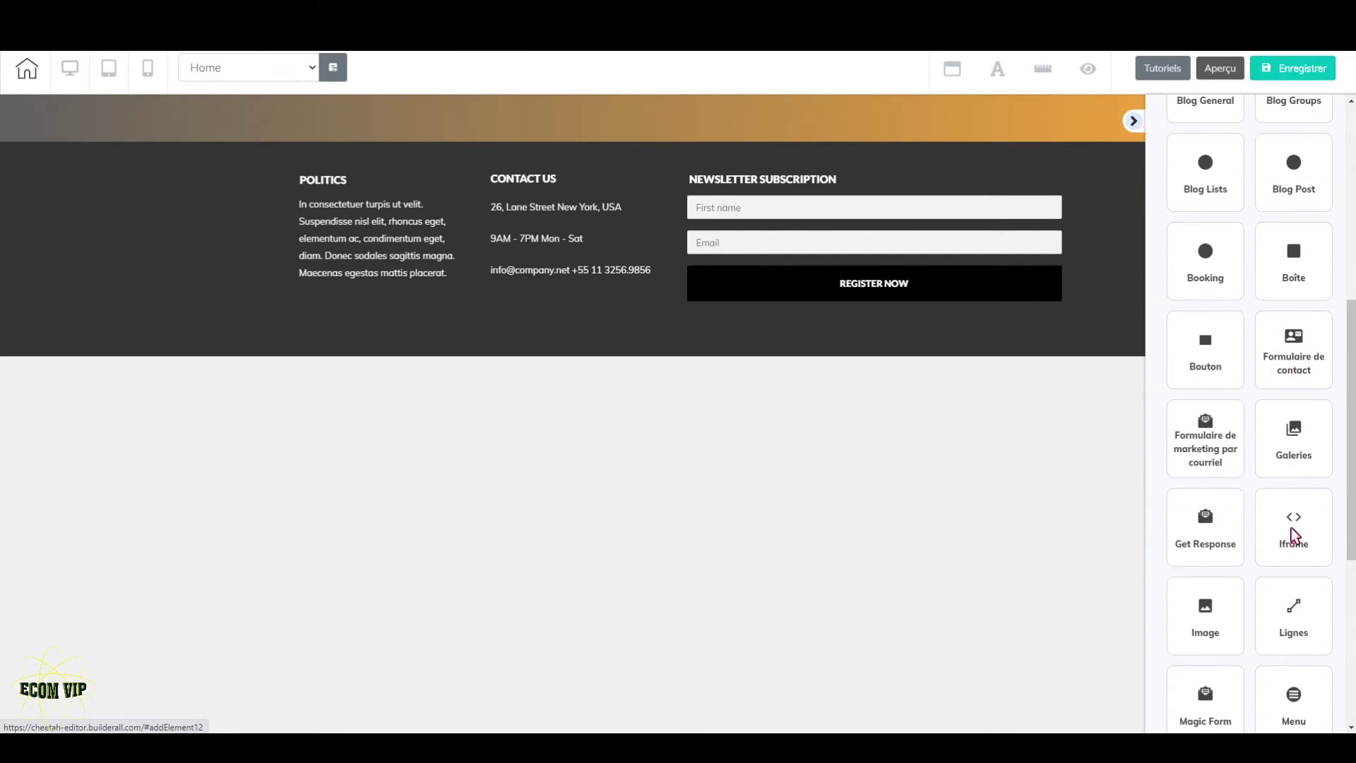
pyautogui.click(1294, 533)
pyautogui.moveTo(1264, 351); pyautogui.dragTo(561, 521)
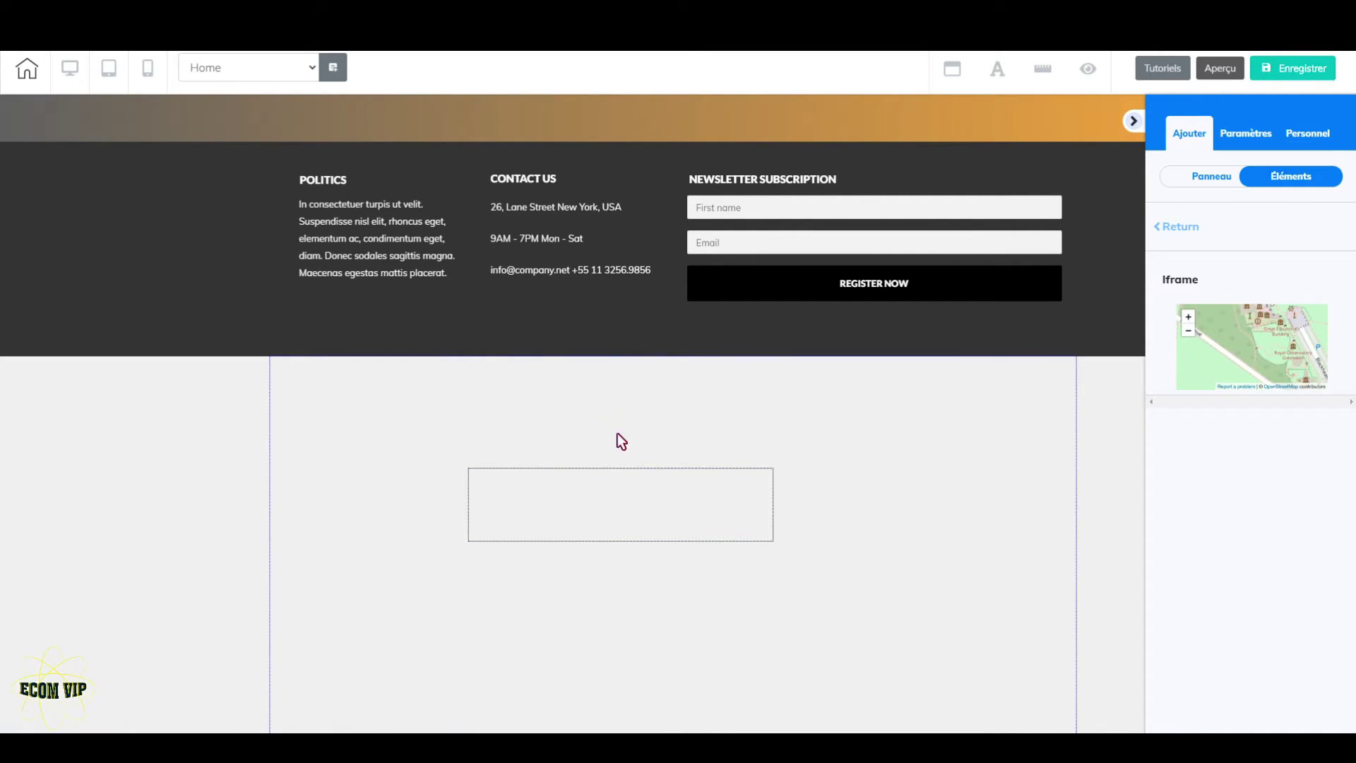
# Paste the copied booking embed code into the new iframe's "Doc intégré" setting and apply it
pyautogui.click(678, 515)
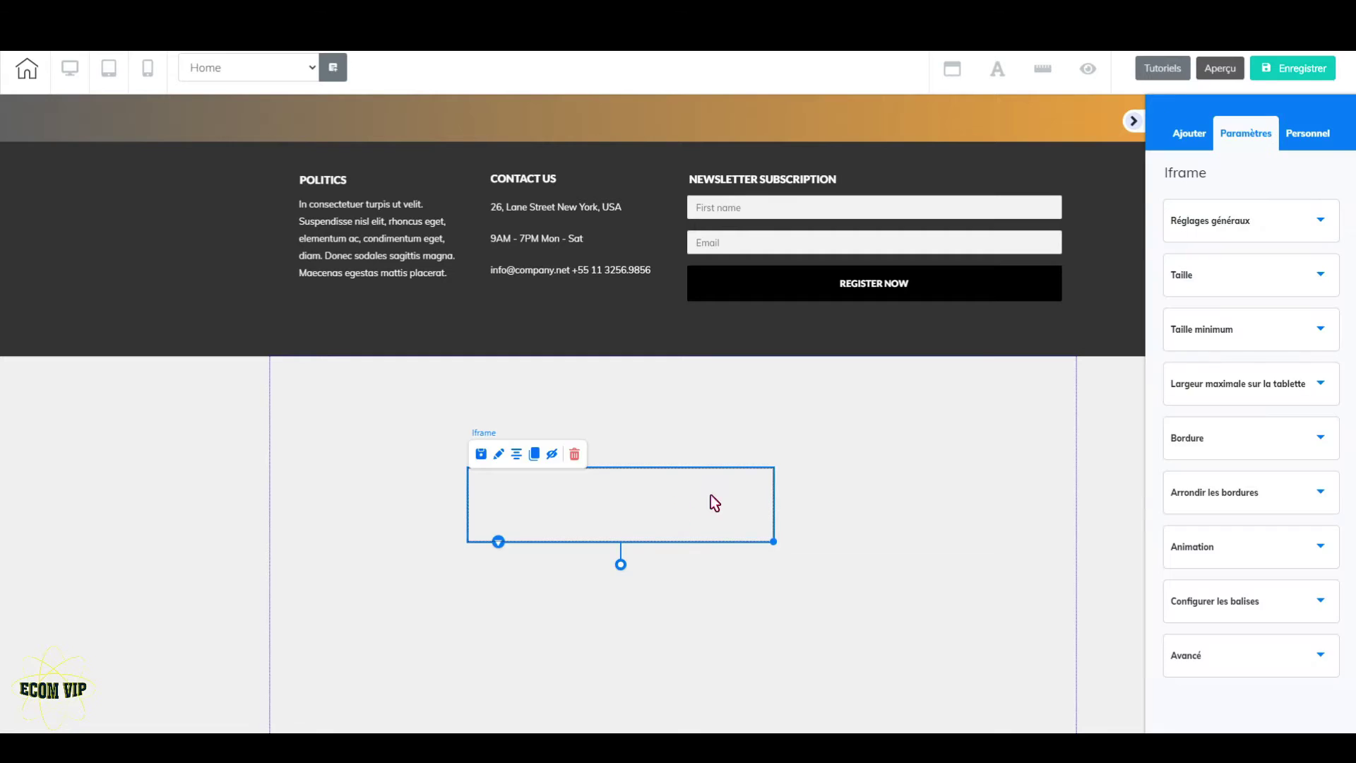
pyautogui.click(1320, 219)
pyautogui.click(1213, 453)
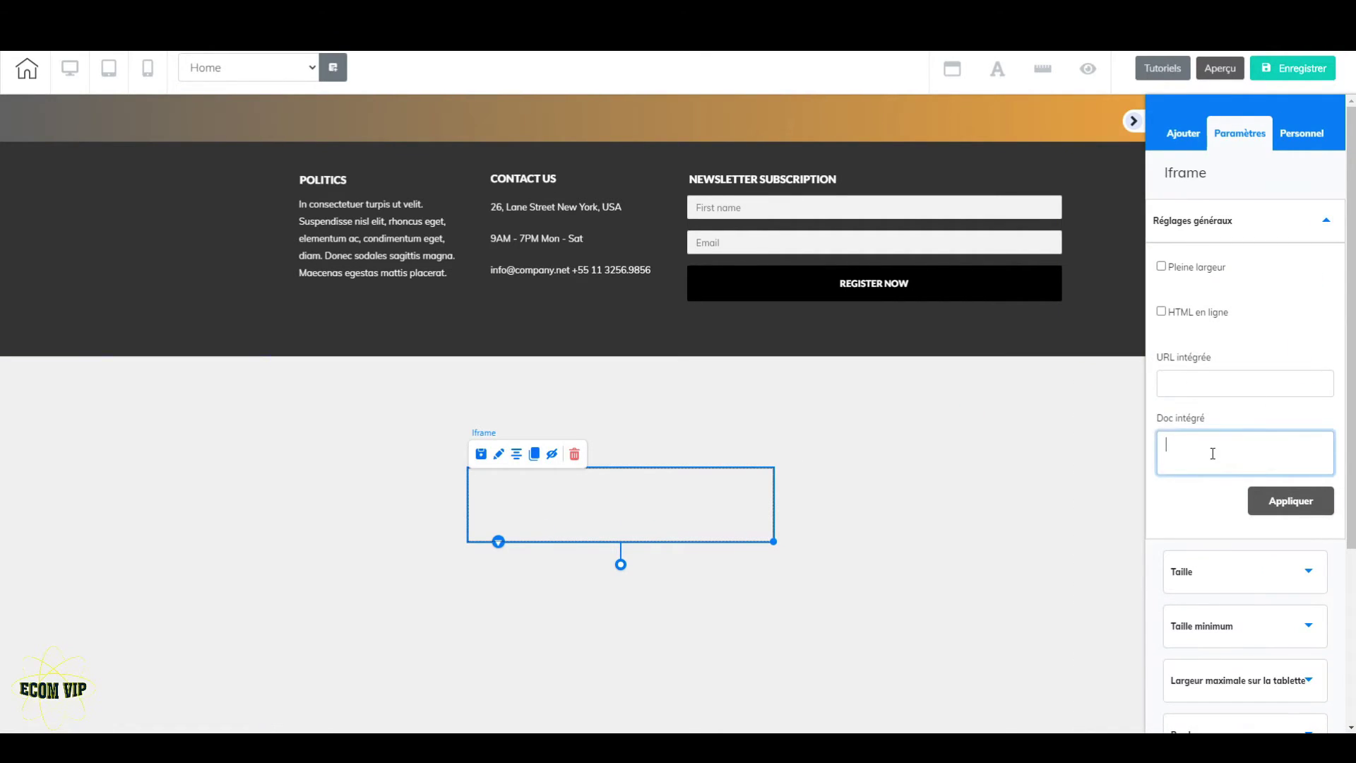
pyautogui.hotkey('ctrl', 'v')
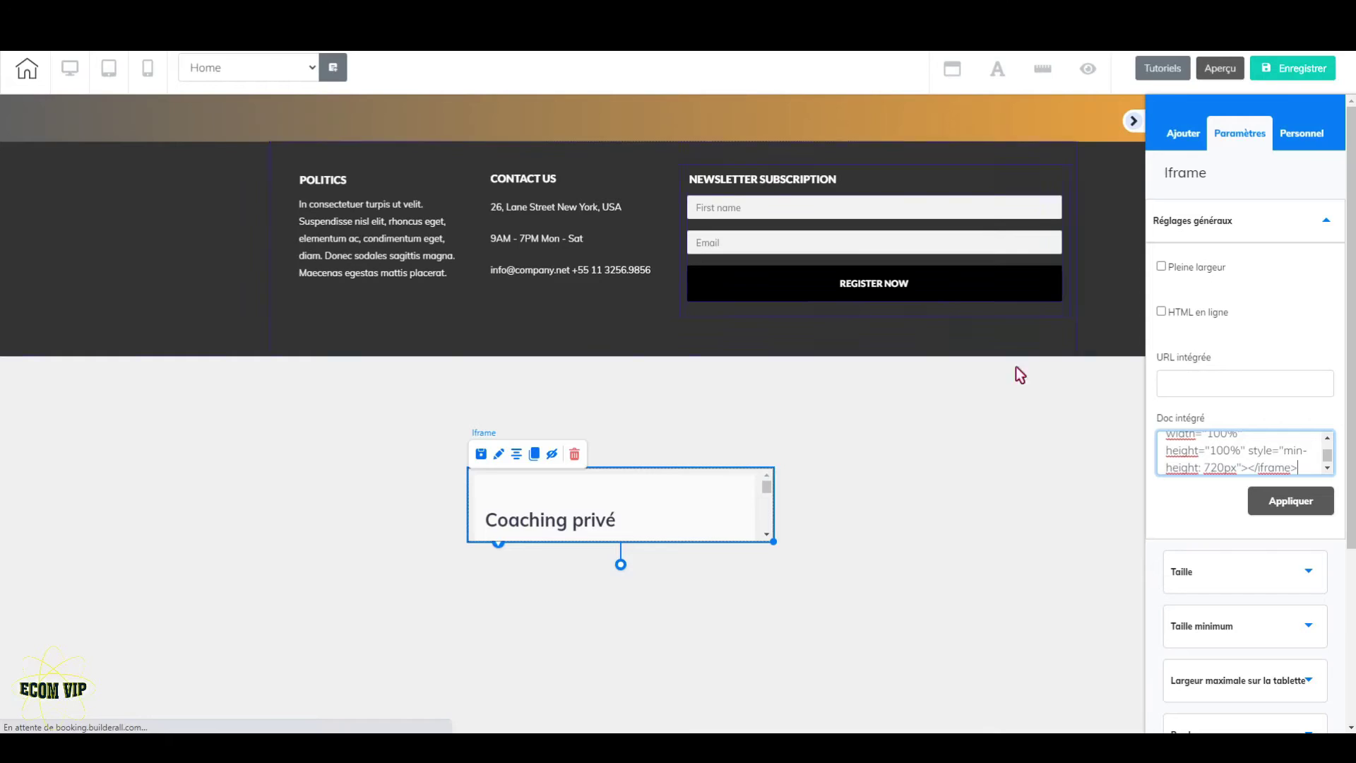
pyautogui.click(1290, 501)
# Enlarge and centre the Coaching privé iframe to fill the panel's width, and save the site without publishing it
pyautogui.scroll(-3, 790, 369)
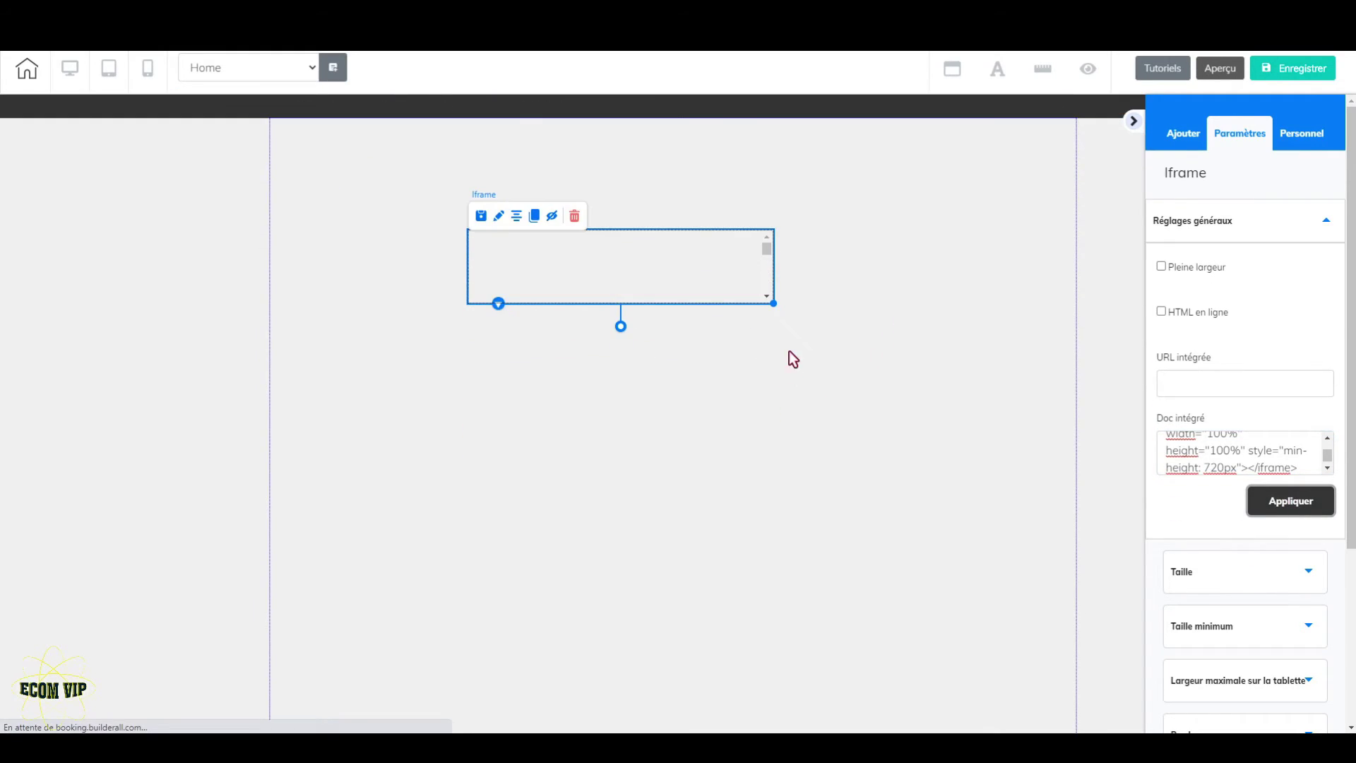
pyautogui.moveTo(778, 303); pyautogui.dragTo(1091, 717)
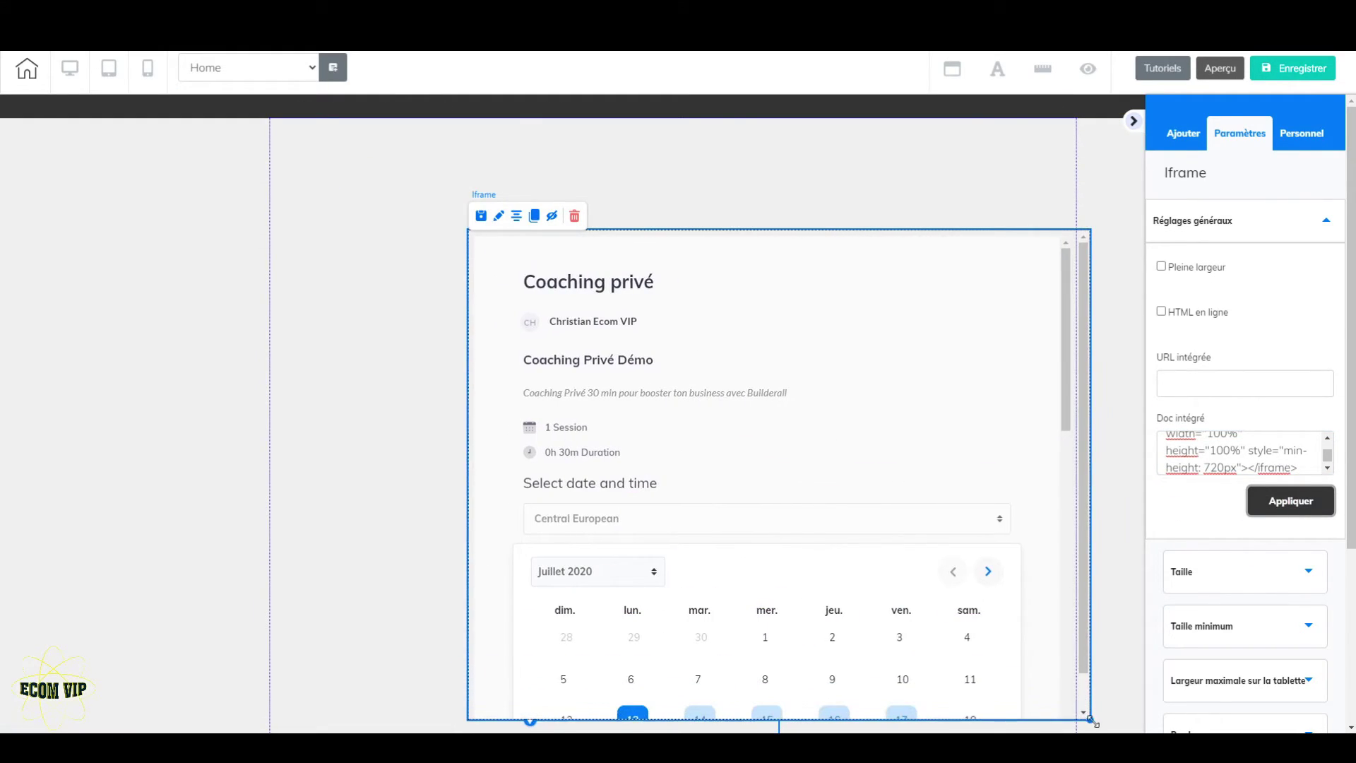
pyautogui.moveTo(984, 466); pyautogui.dragTo(823, 396)
pyautogui.moveTo(931, 648); pyautogui.dragTo(1089, 732)
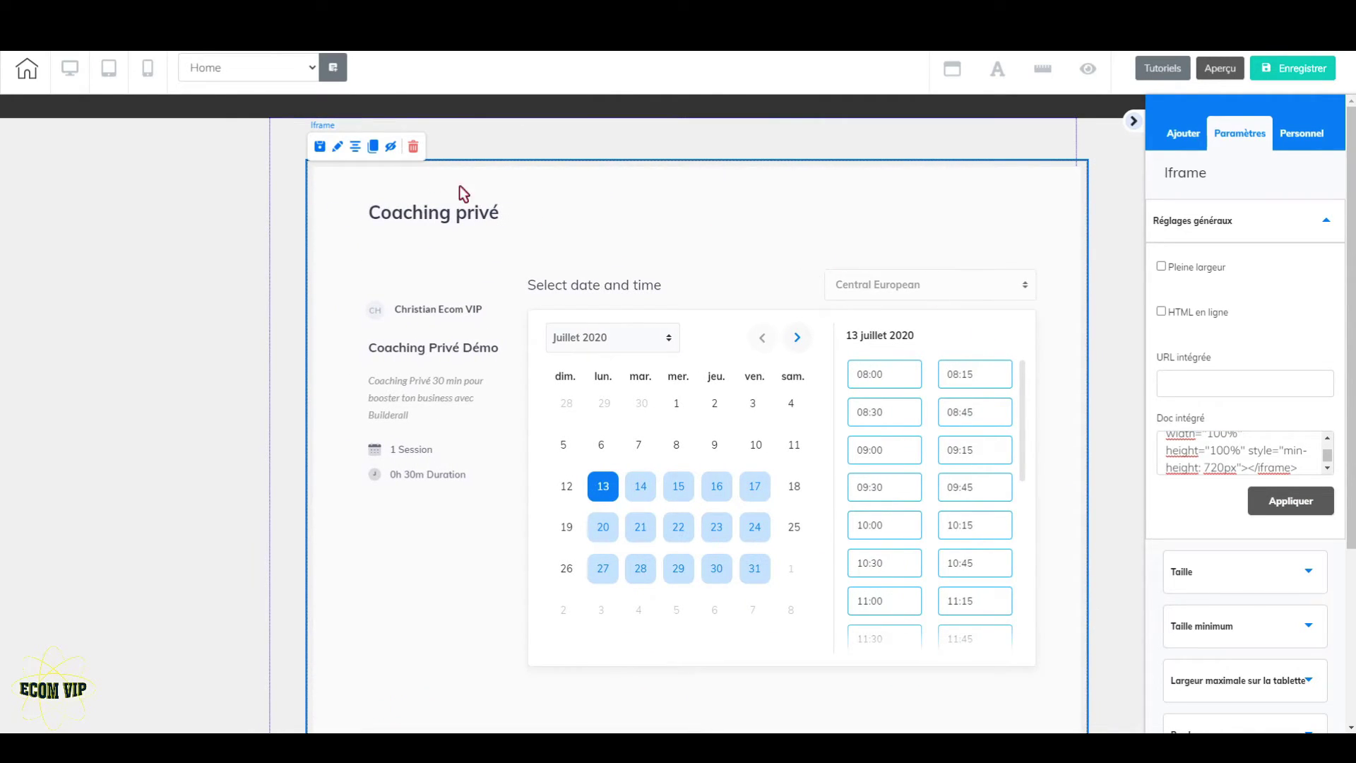
pyautogui.click(357, 146)
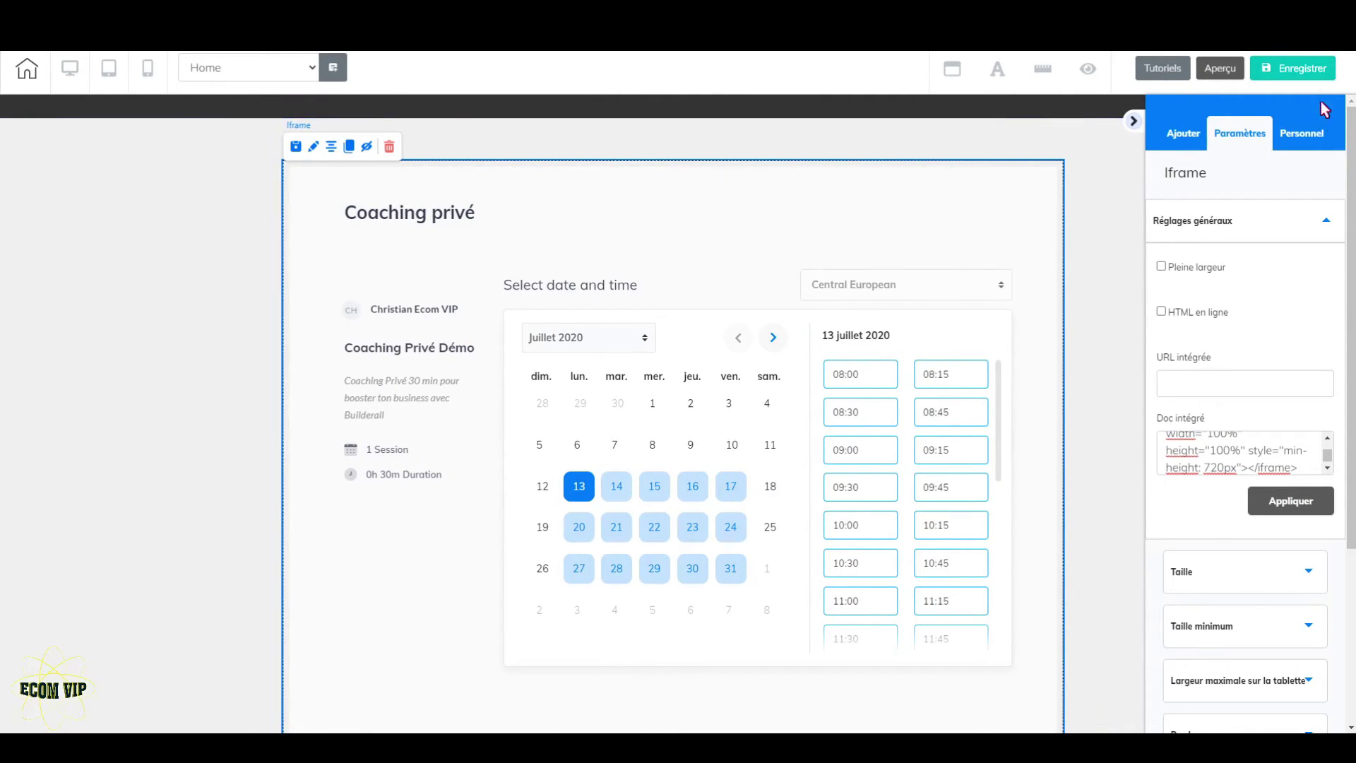
pyautogui.click(1295, 67)
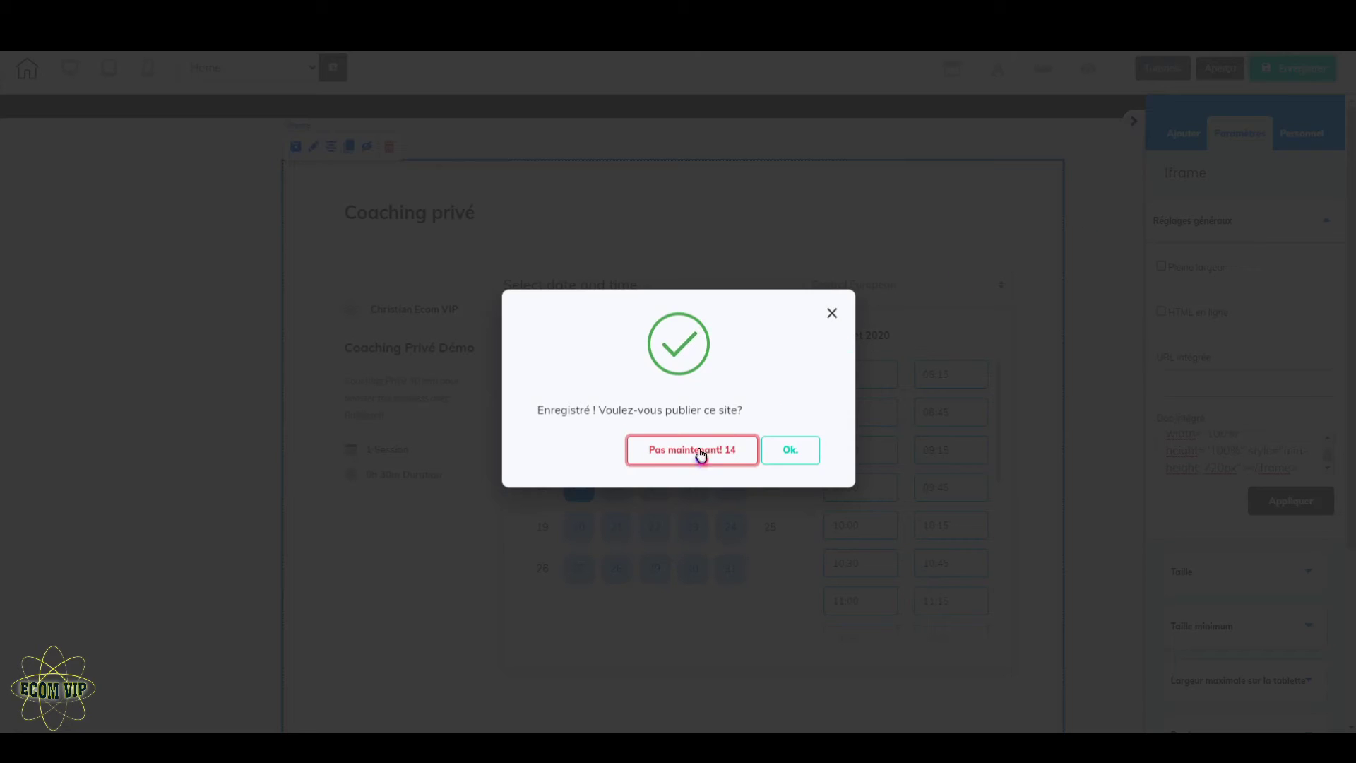
pyautogui.click(698, 453)
# Copy the Coaching privé calendar's public link from Builderall Booking and return to the Home page's header section in the site editor
pyautogui.scroll(3, 1096, 345)
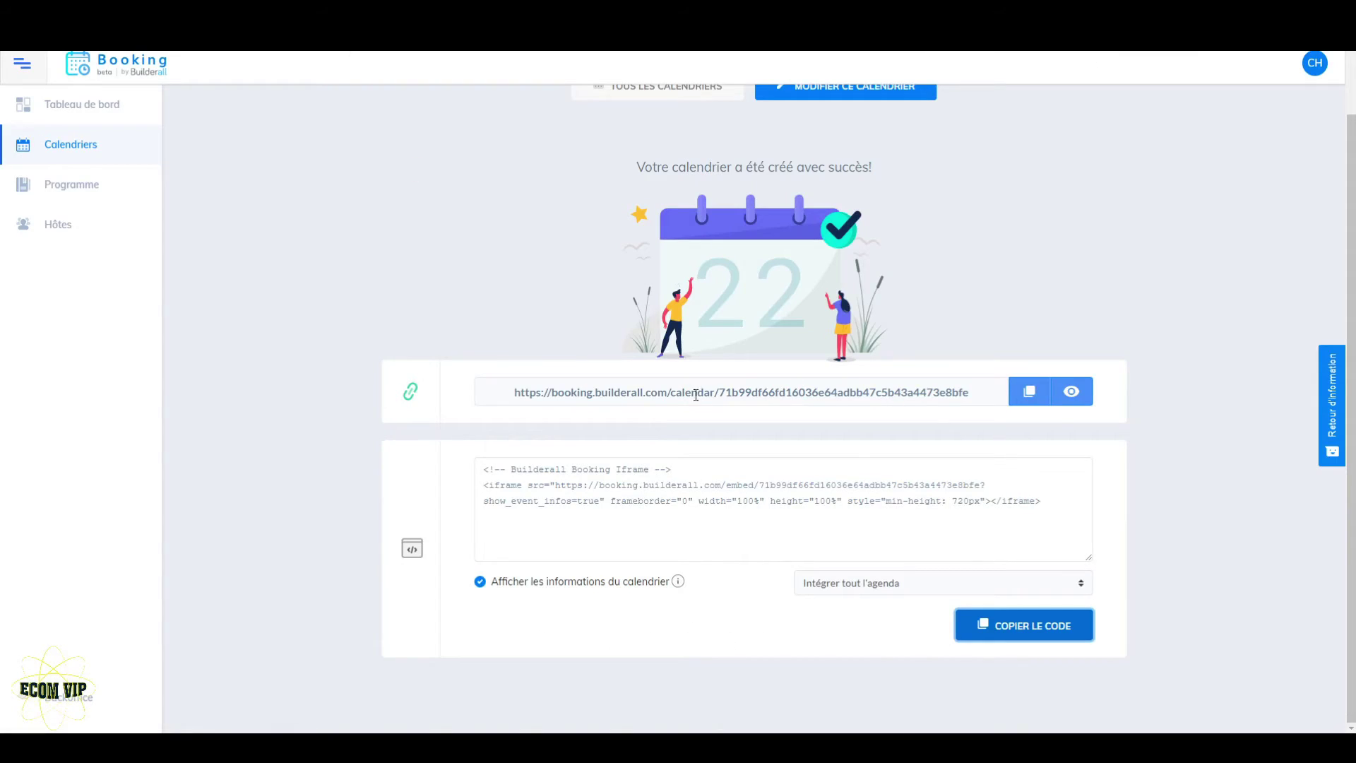
pyautogui.click(1041, 394)
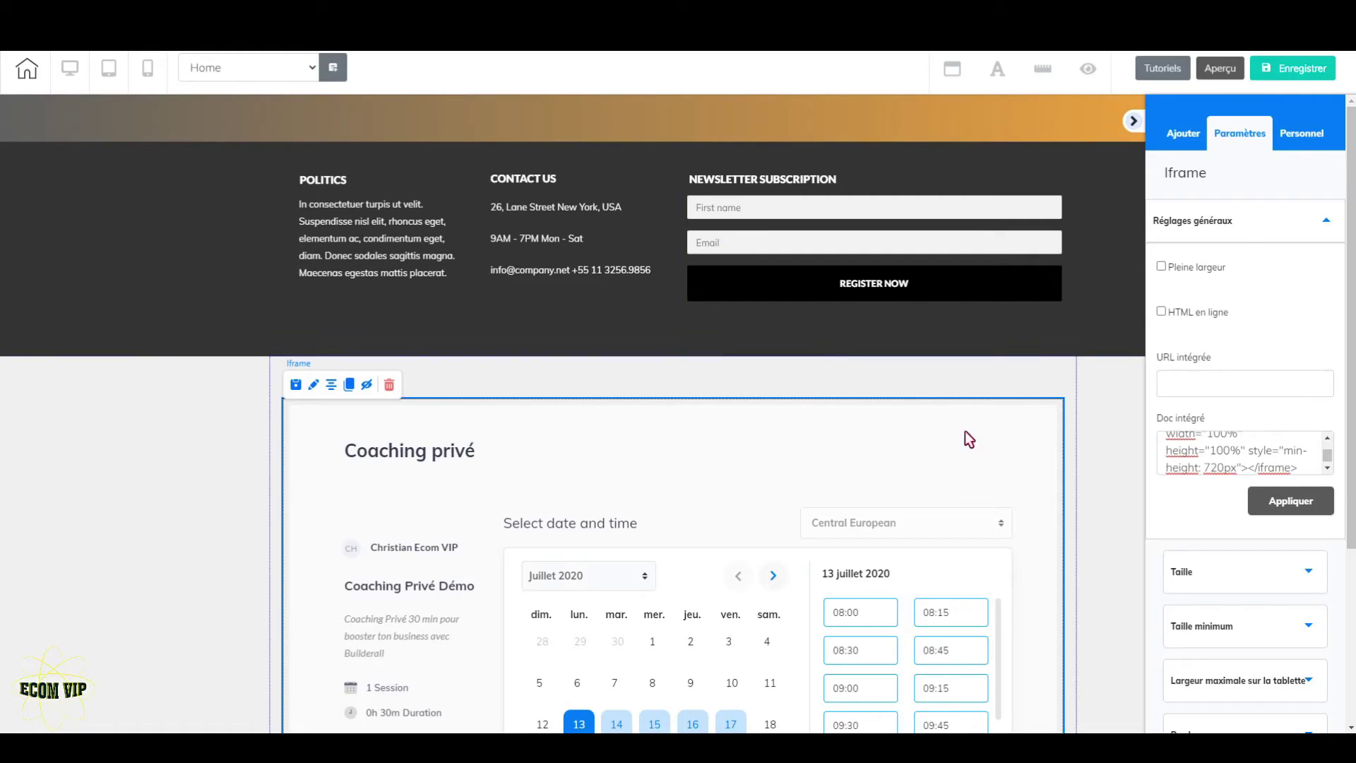
pyautogui.scroll(15, 1038, 480)
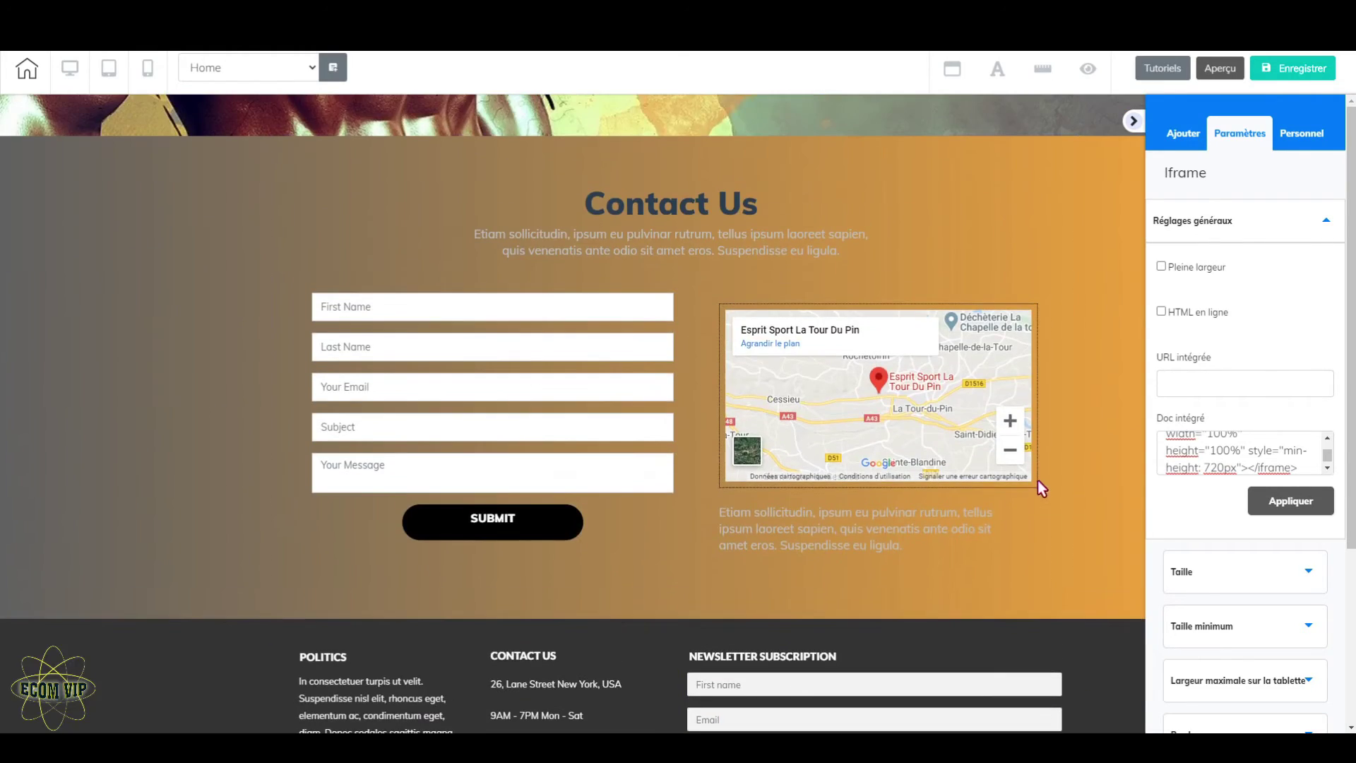
pyautogui.scroll(5, 1032, 477)
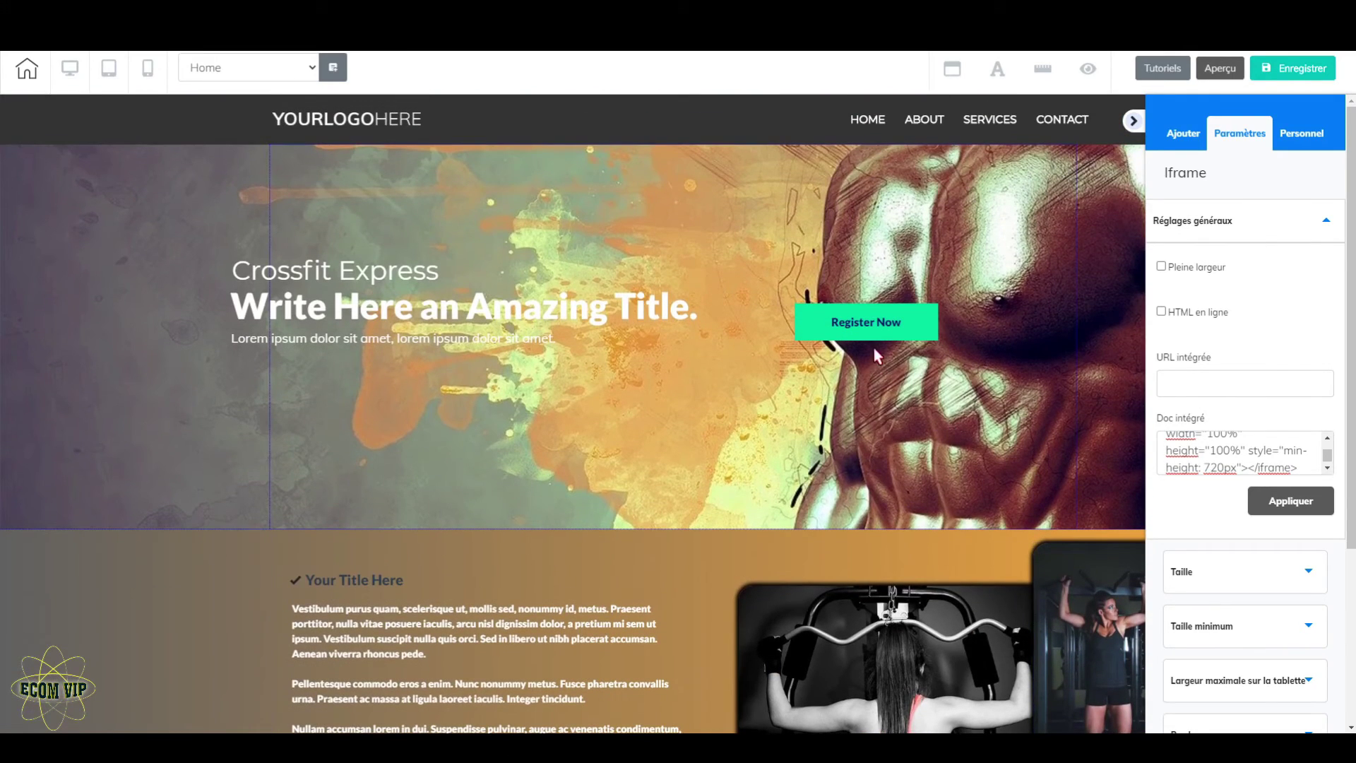
# Replace the Register Now button's web link with the copied calendar URL, and save and publish the site
pyautogui.click(901, 333)
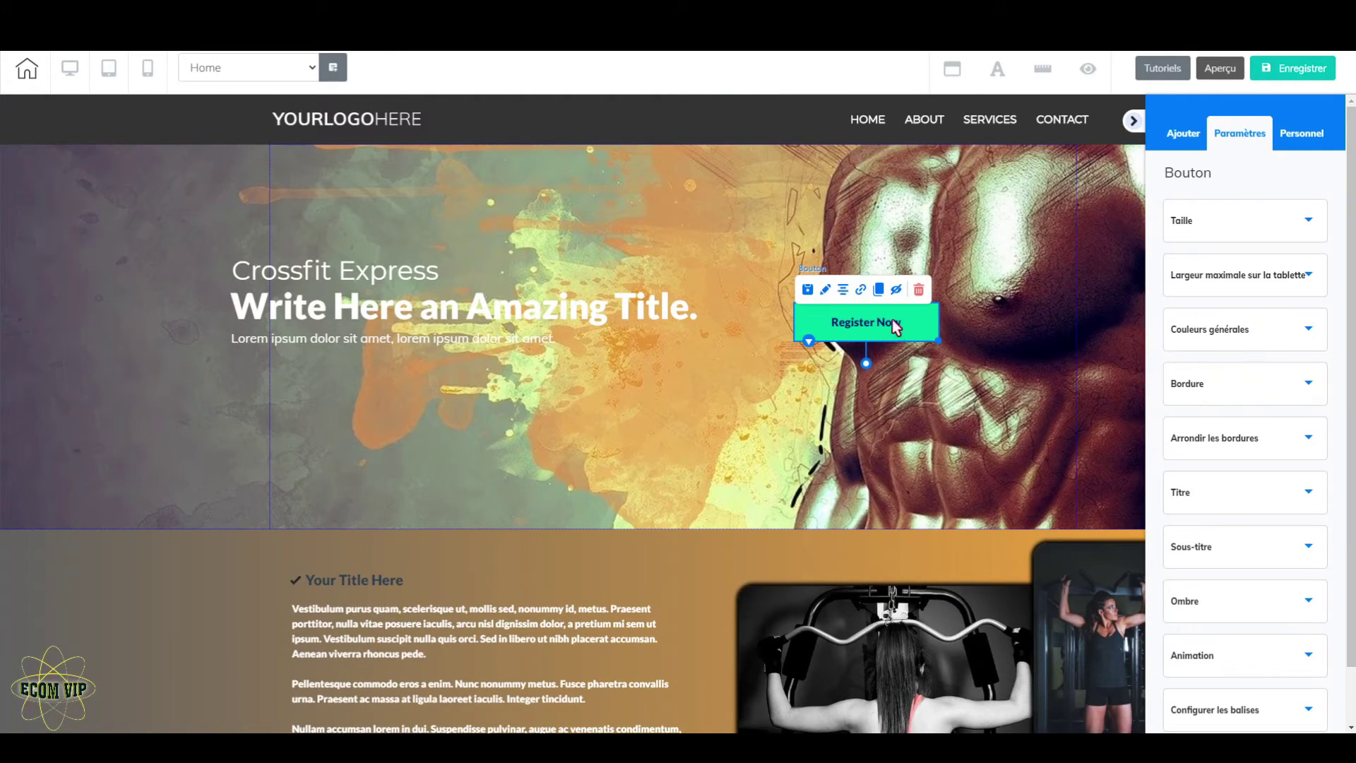
pyautogui.click(861, 290)
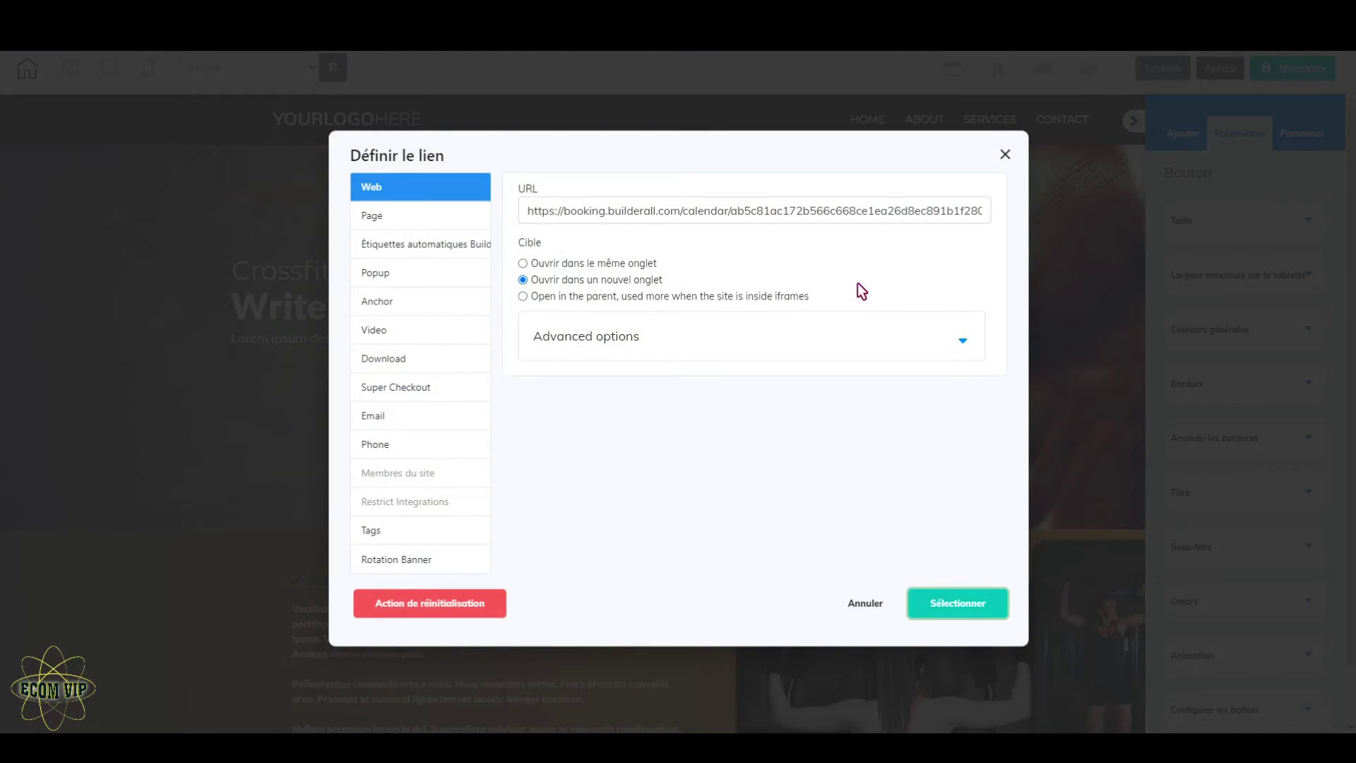
pyautogui.moveTo(528, 210); pyautogui.dragTo(1004, 220)
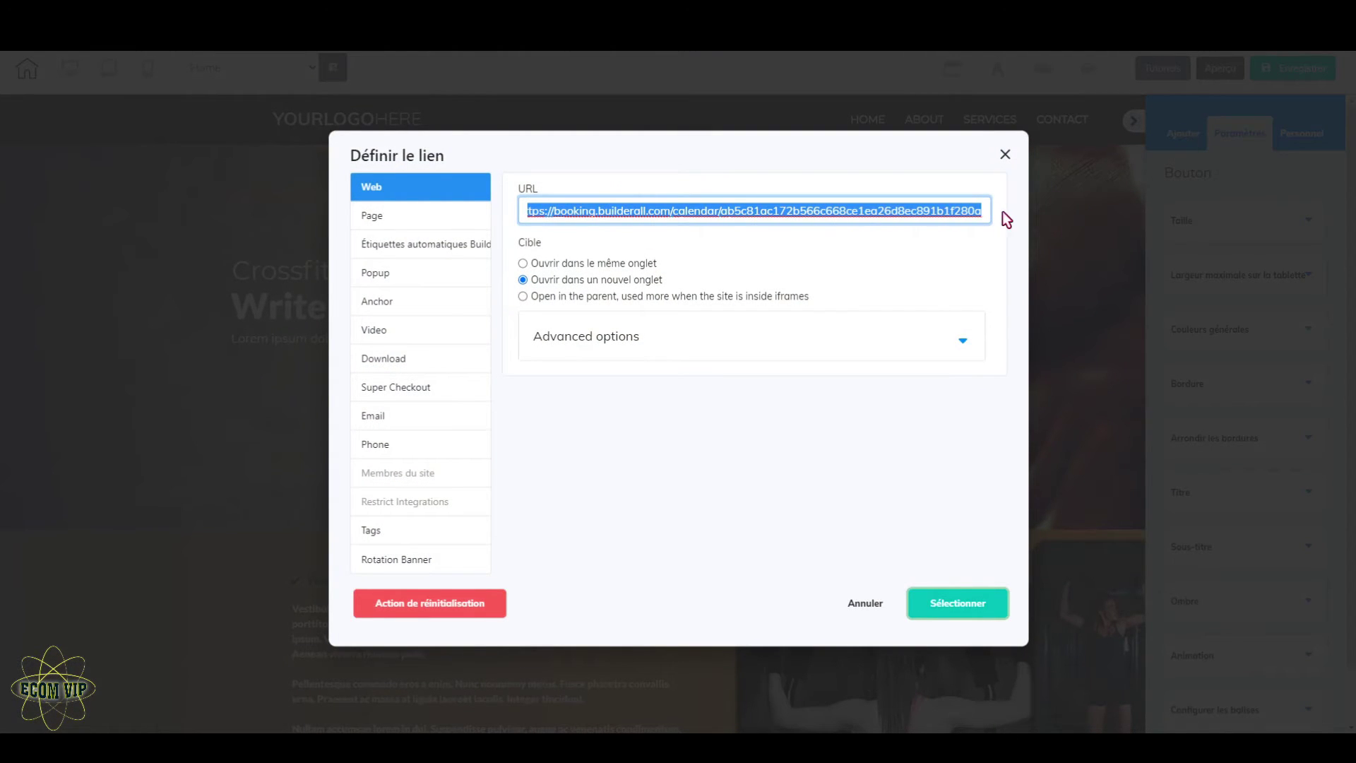
pyautogui.hotkey('ctrl', 'v')
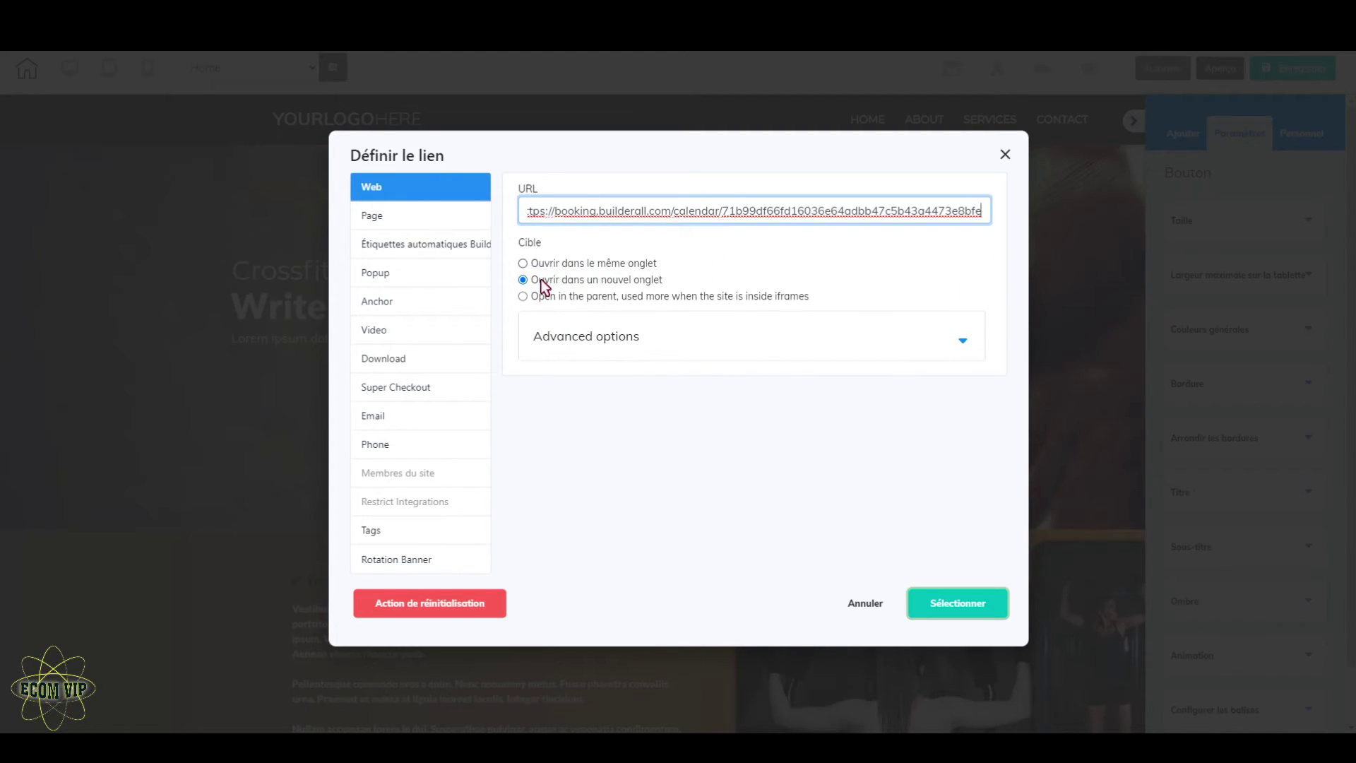
pyautogui.click(966, 605)
pyautogui.click(1299, 76)
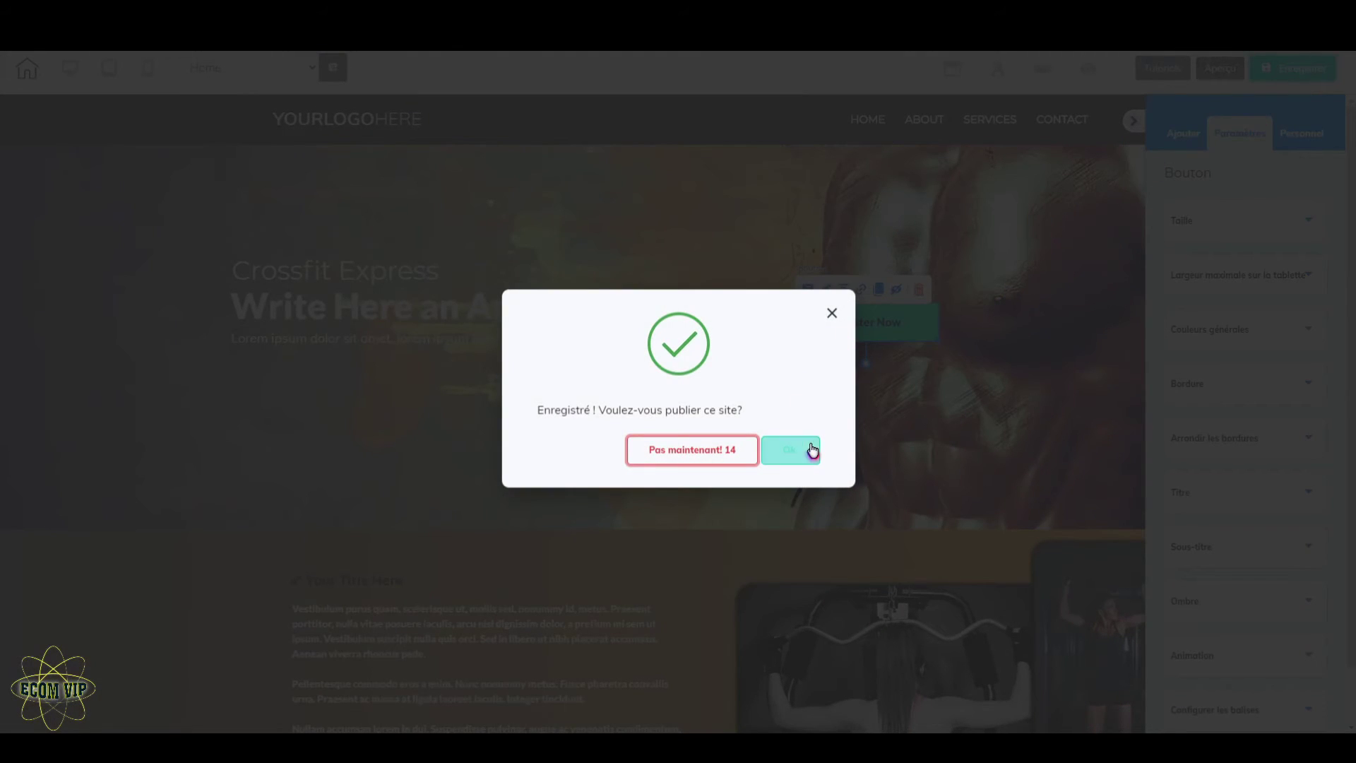
pyautogui.click(813, 449)
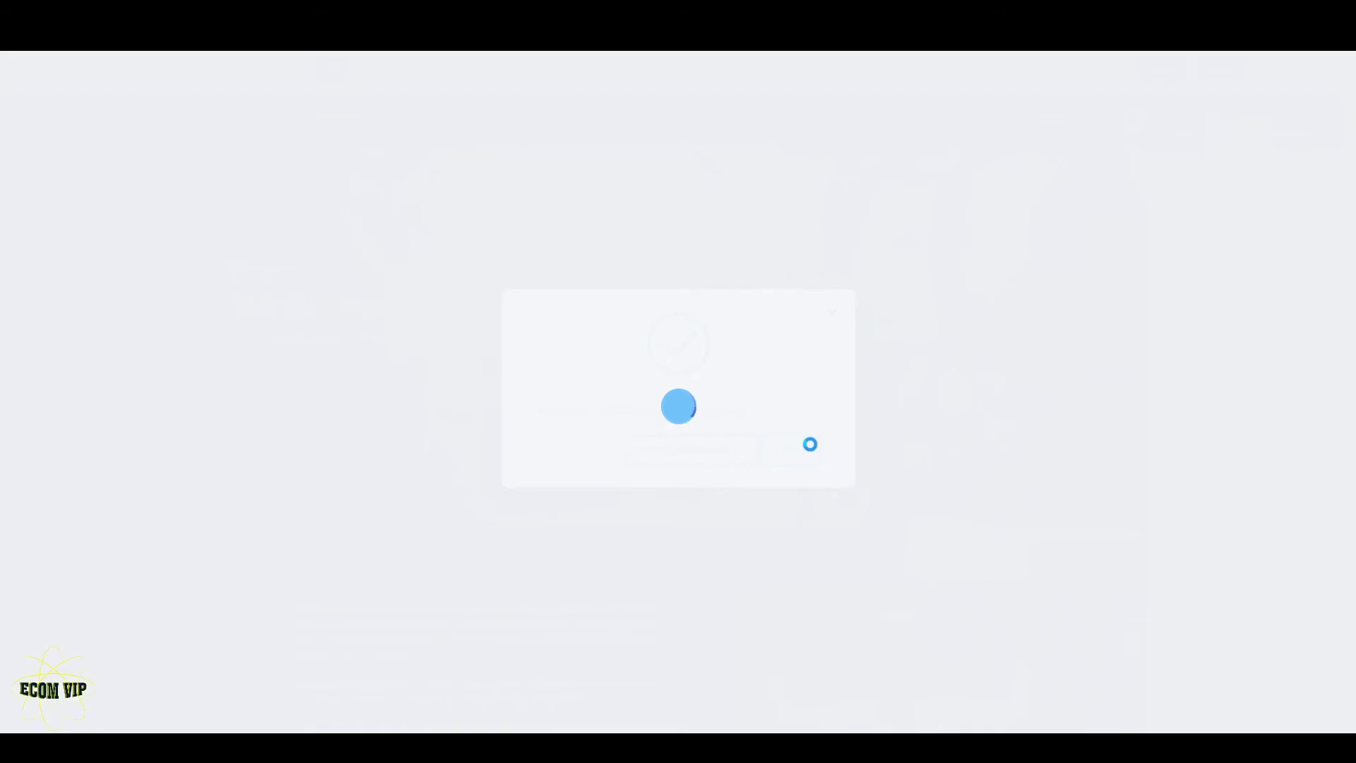